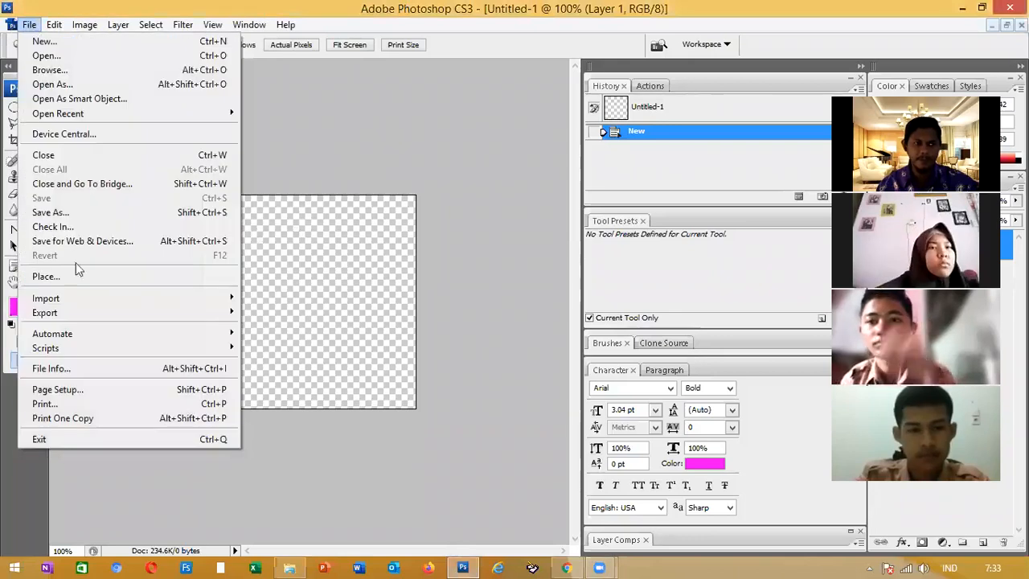
Exit Photoshop completely and launch it again
left_click(66, 440)
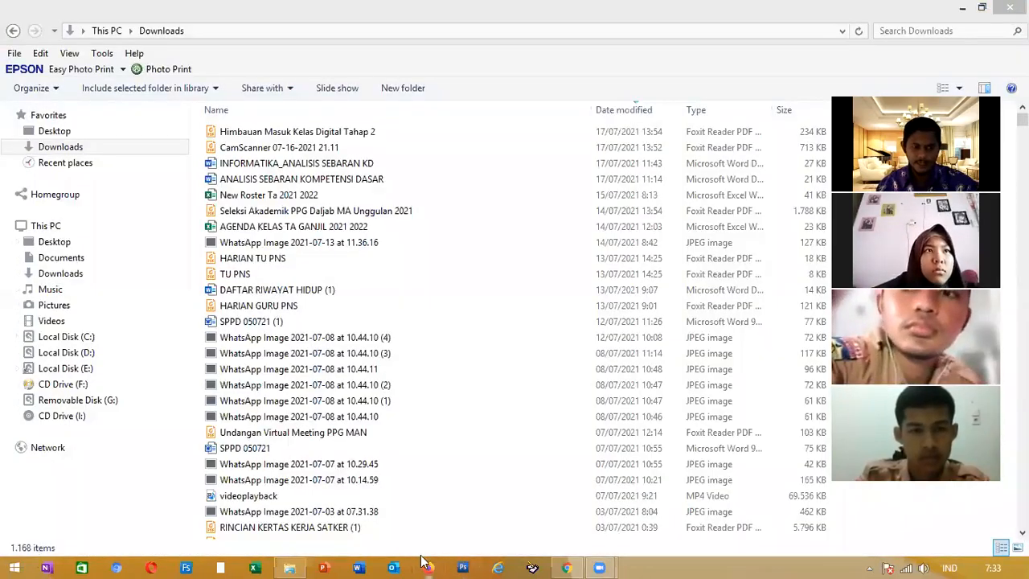
left_click(463, 567)
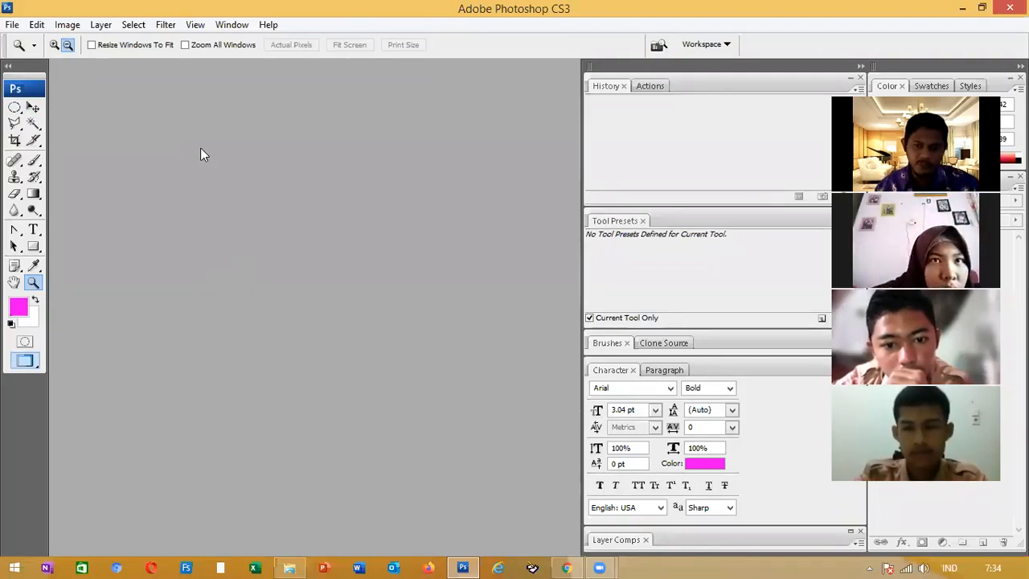
left_click(13, 27)
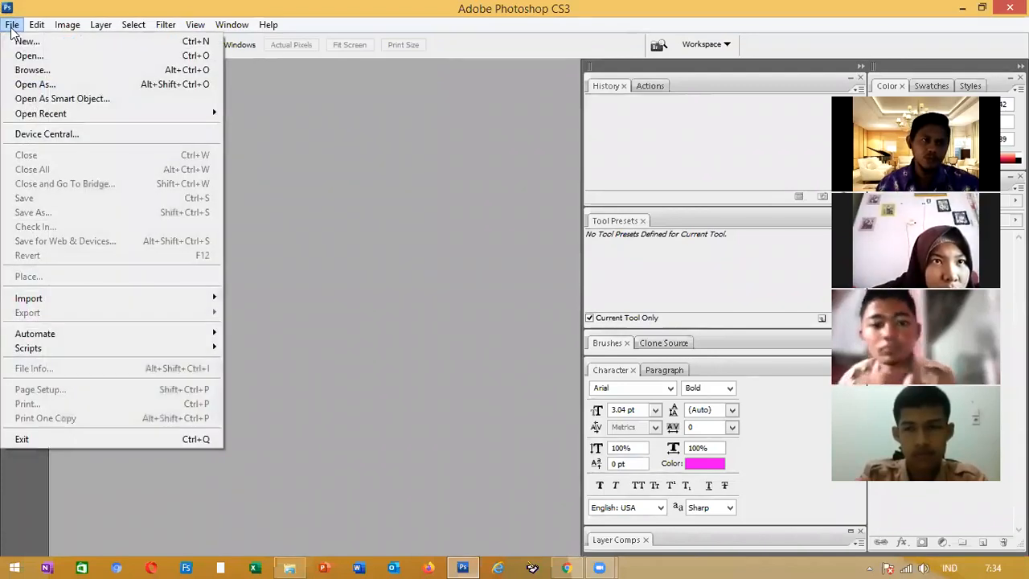
left_click(12, 29)
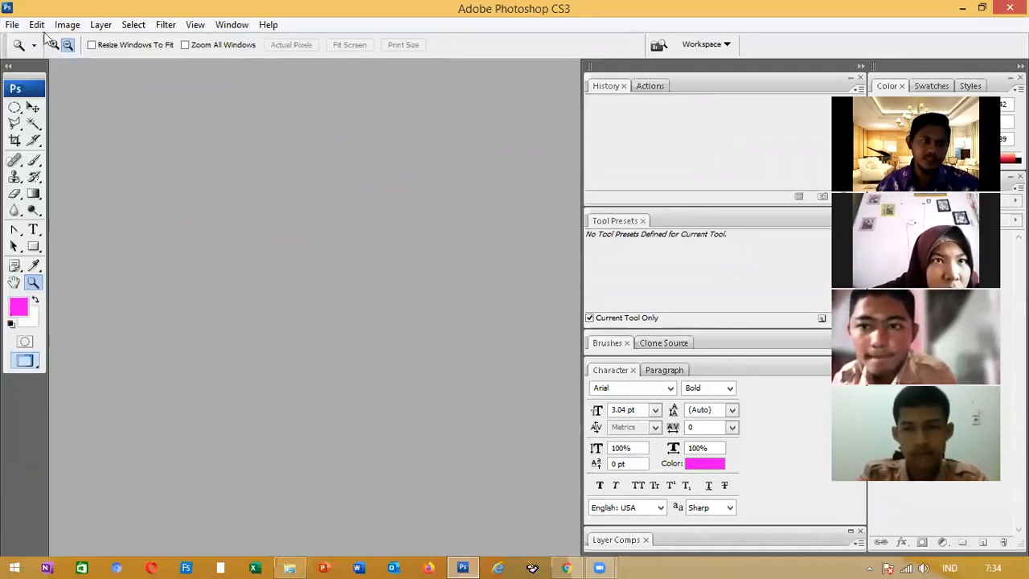
left_click(13, 25)
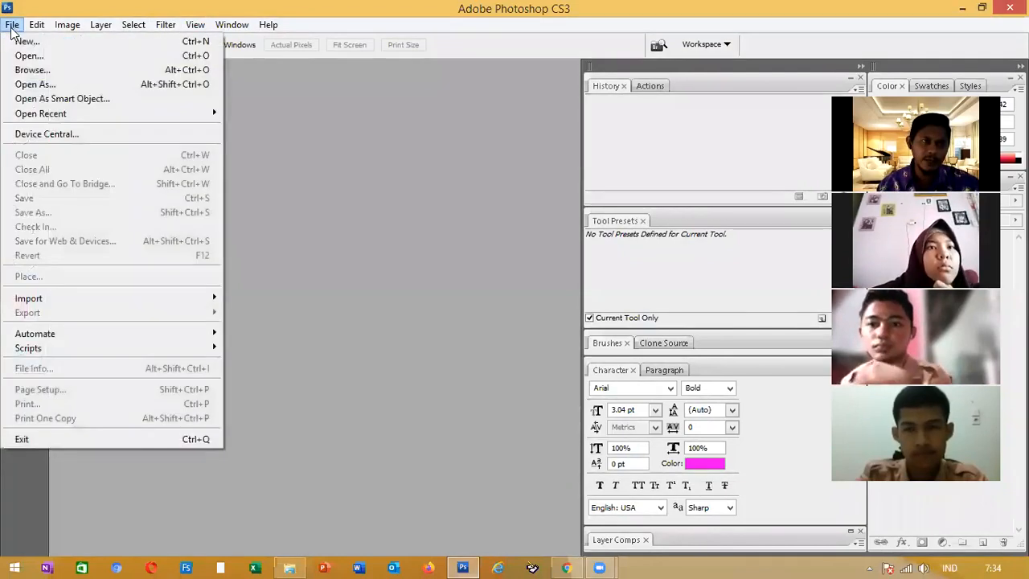
left_click(312, 149)
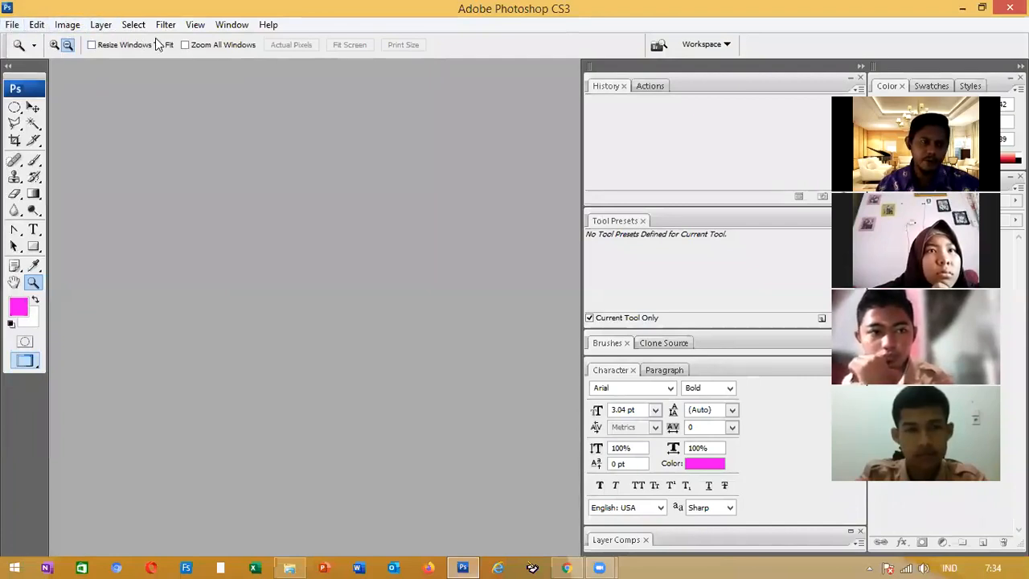
left_click(216, 45)
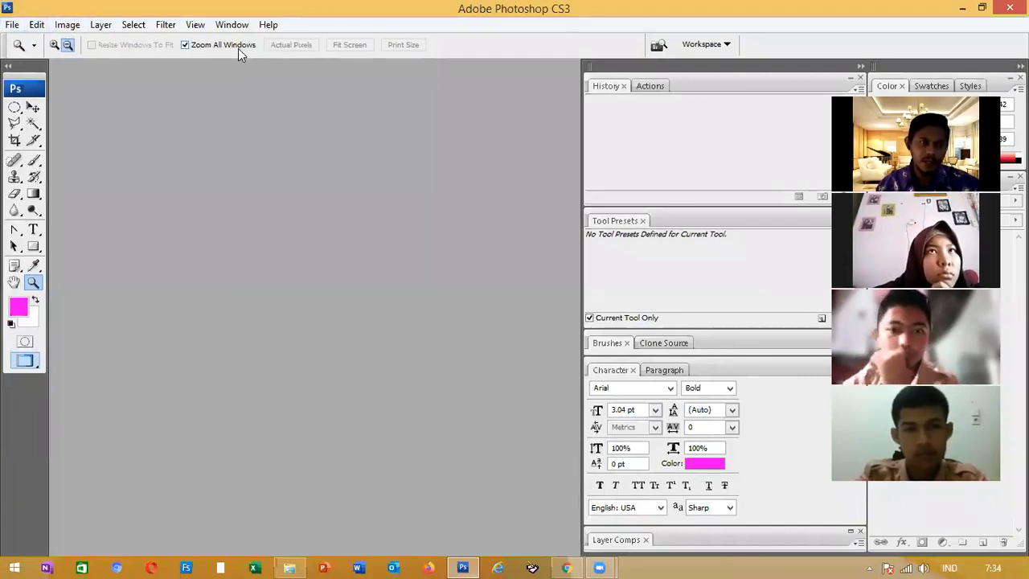
left_click(223, 46)
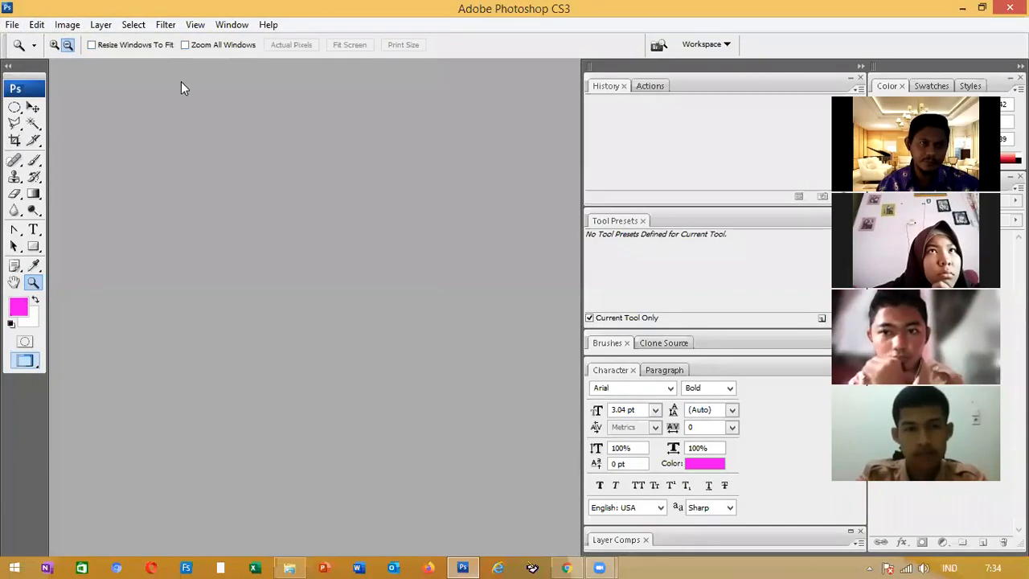
left_click(11, 25)
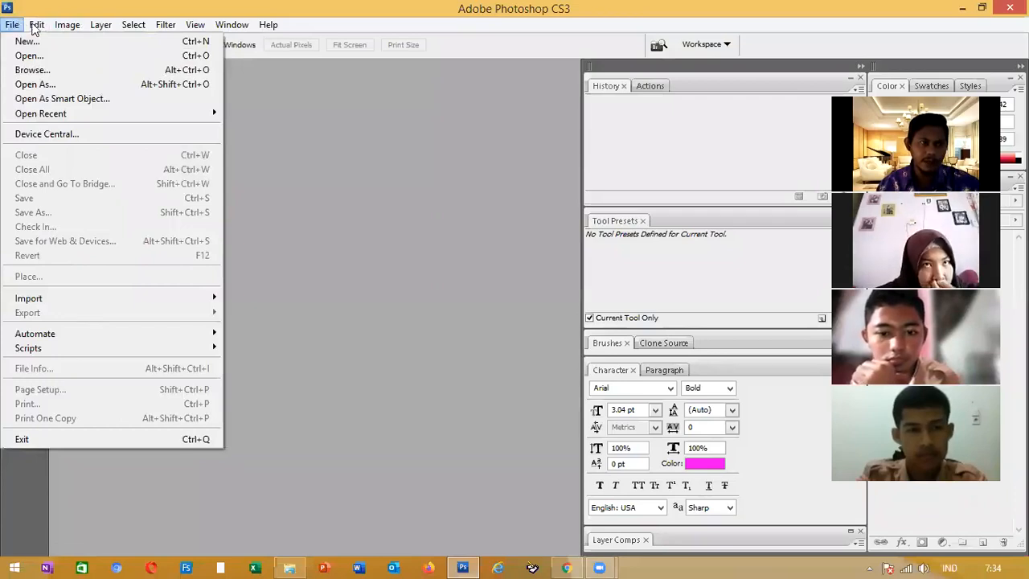
mouse_move(81, 28)
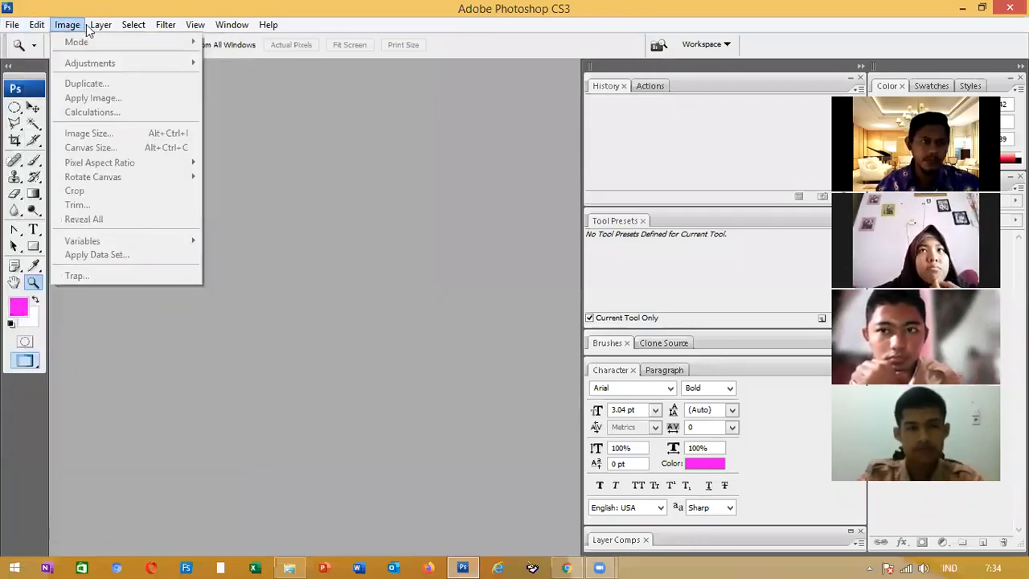
mouse_move(5, 27)
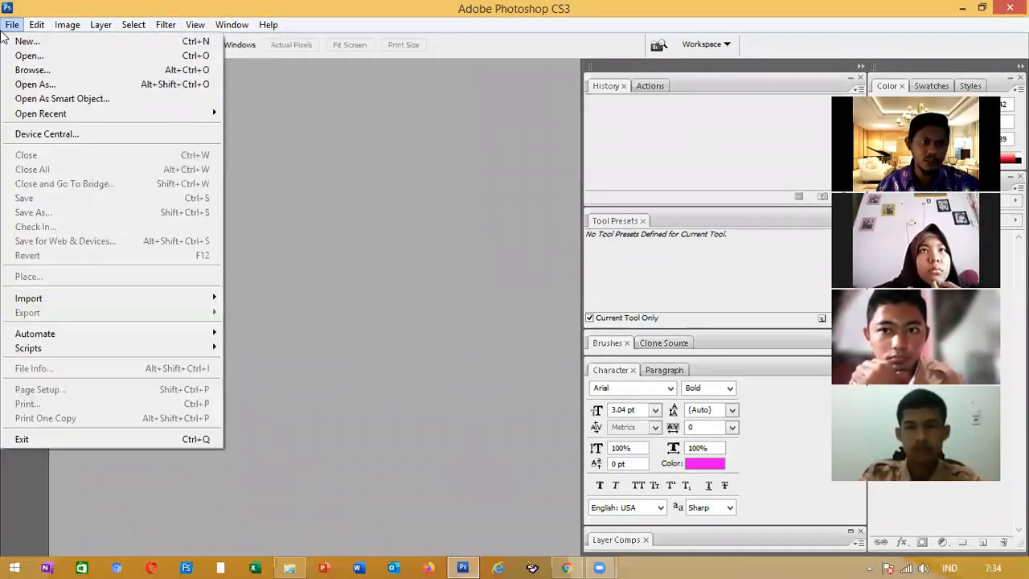
left_click(71, 189)
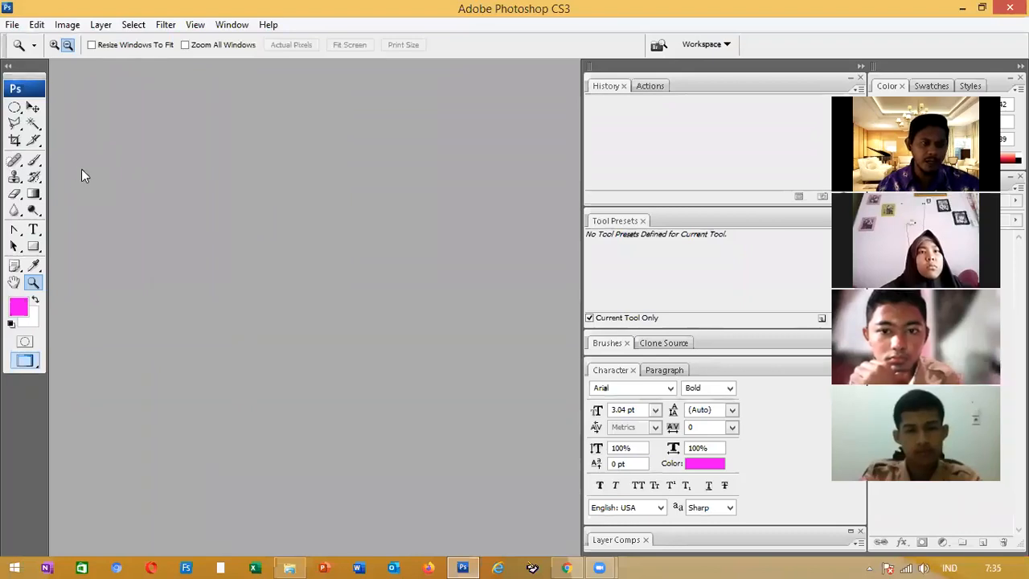
Look through the marquee and lasso tool variants, and activate the Crop tool
left_click(15, 107)
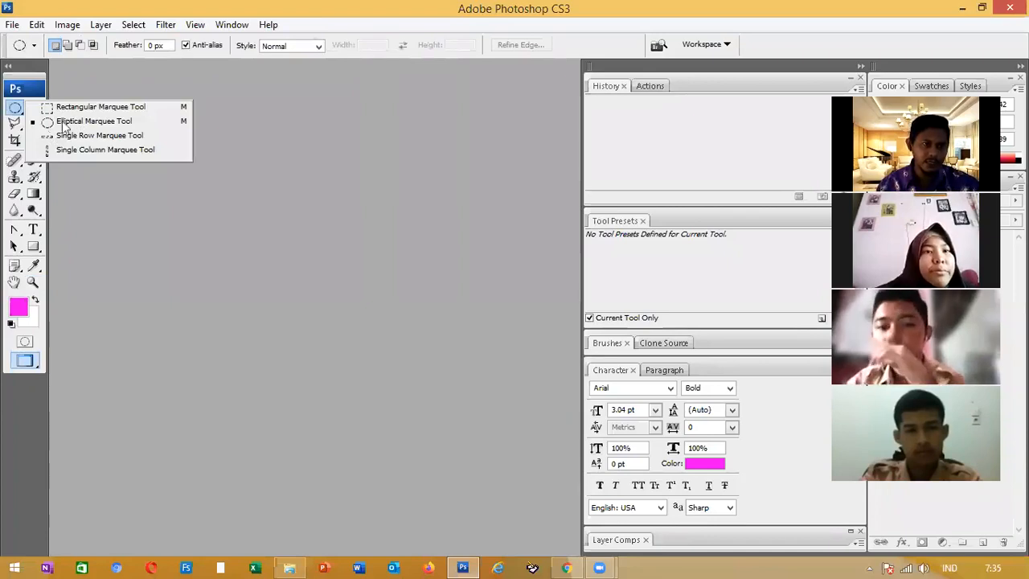
left_click(14, 123)
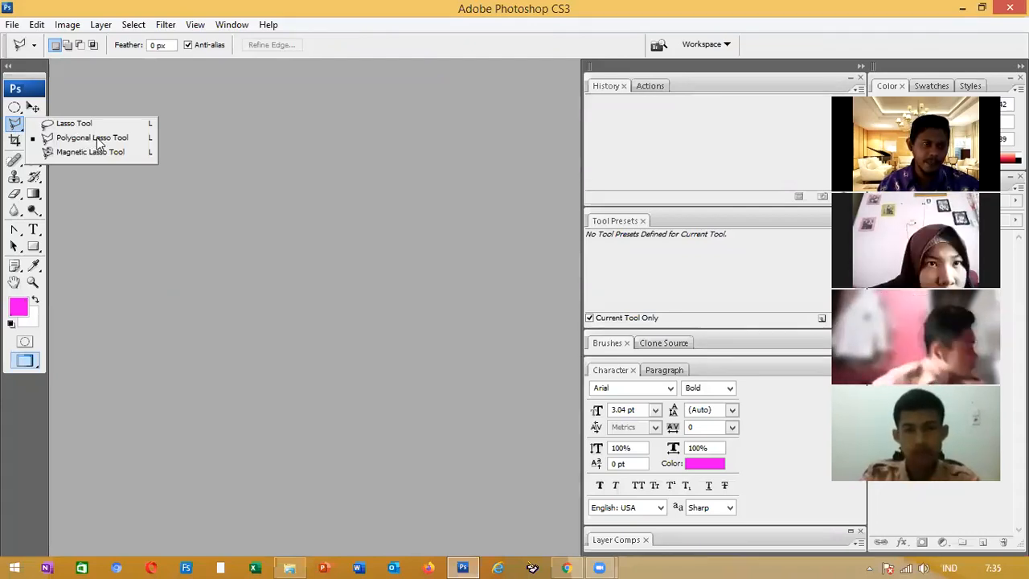
left_click(15, 141)
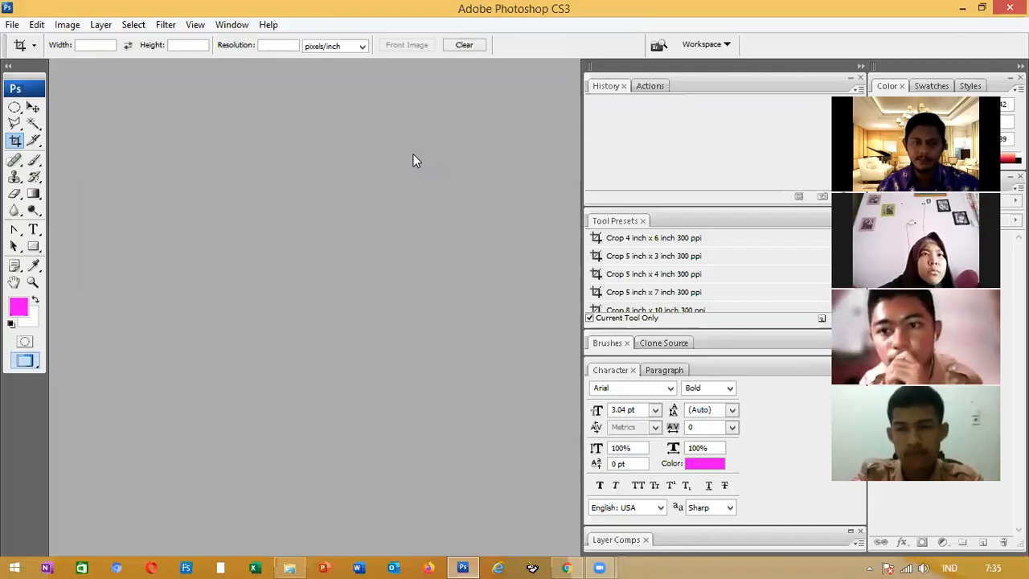
Start a new document in centimetres with a width of 10 cm and a height of 13 cm
left_click(12, 25)
left_click(31, 41)
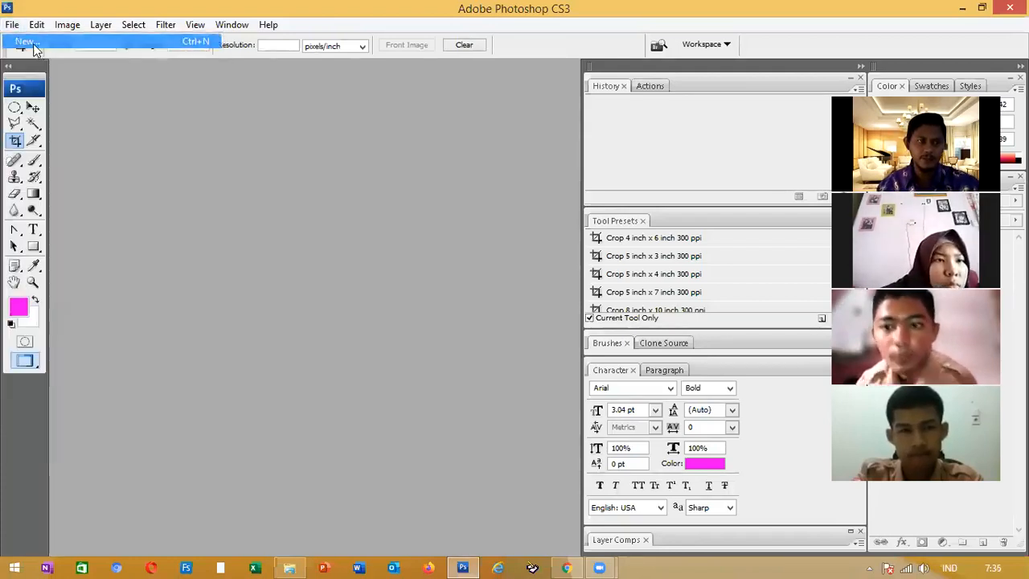
left_click(392, 186)
left_click(444, 188)
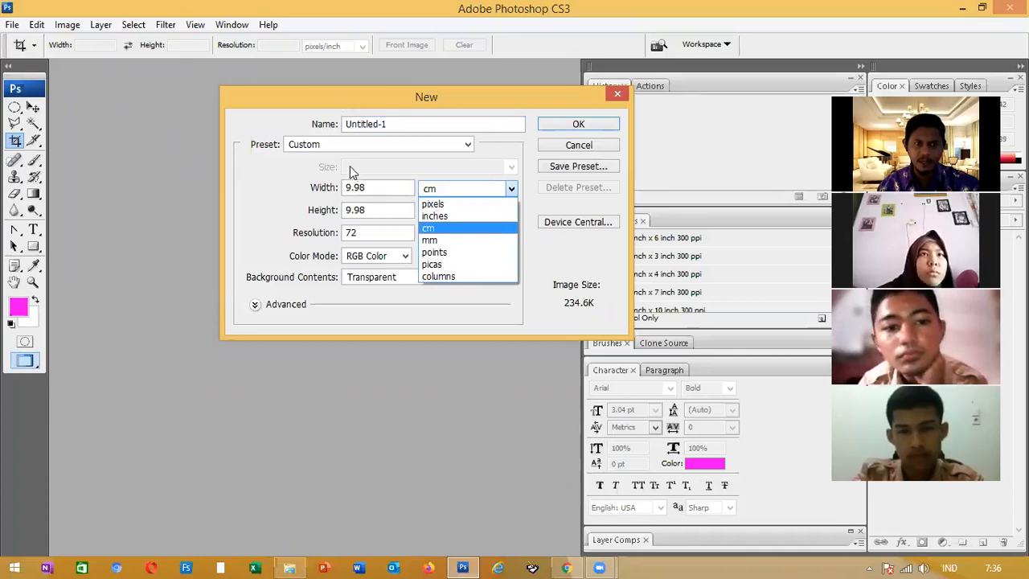
left_click(326, 165)
left_click(445, 190)
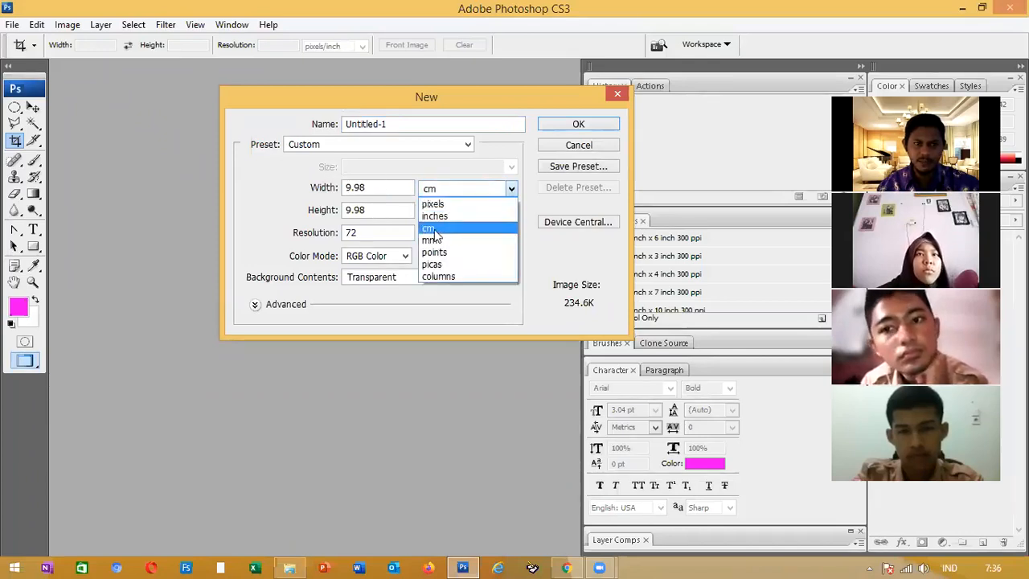
left_click(434, 229)
left_click_drag(393, 193, 225, 194)
type("1")
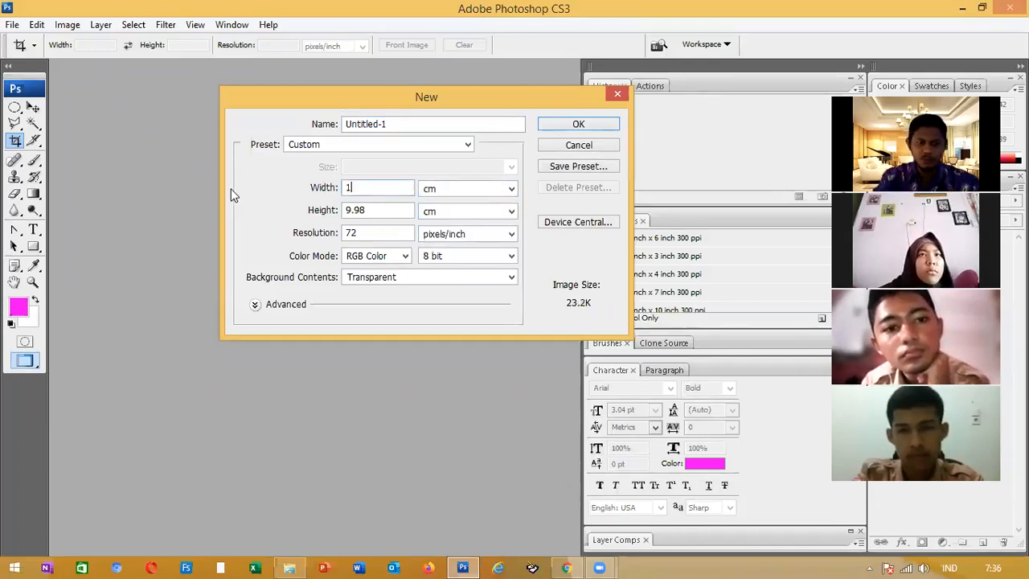
type("0")
key("Tab")
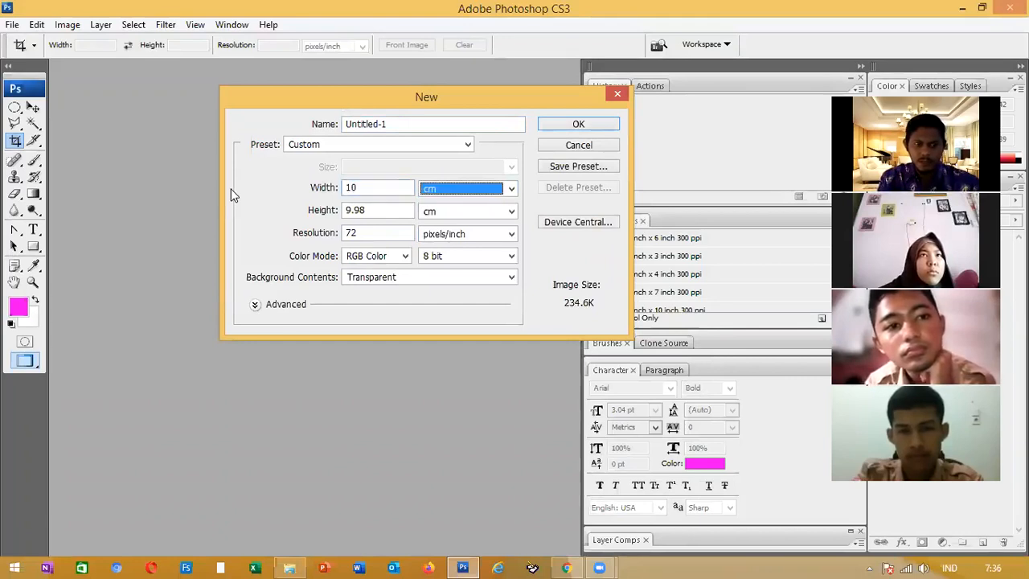
key("Tab")
type("13")
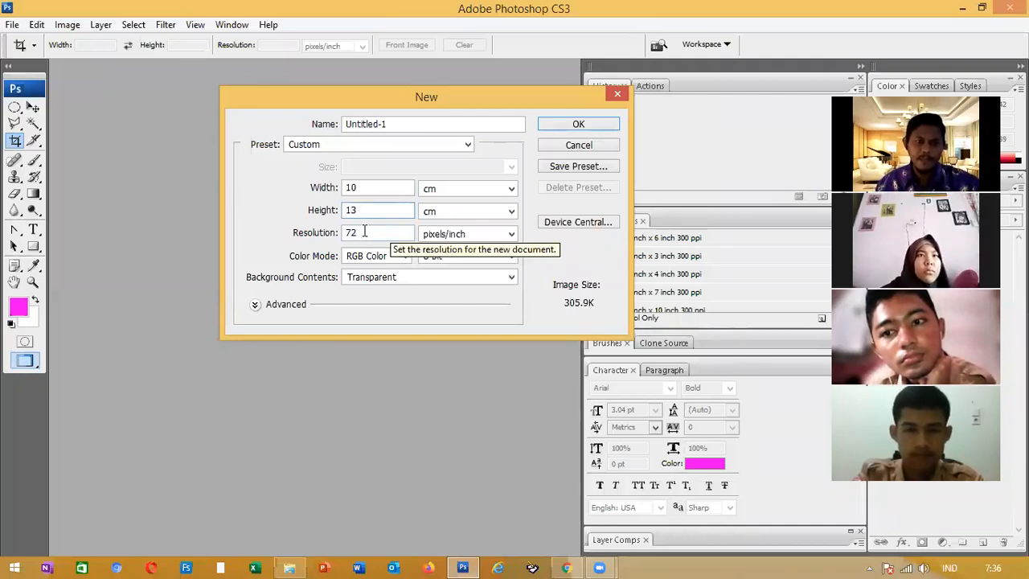
Set the new document's background contents to White and create it
left_click(394, 278)
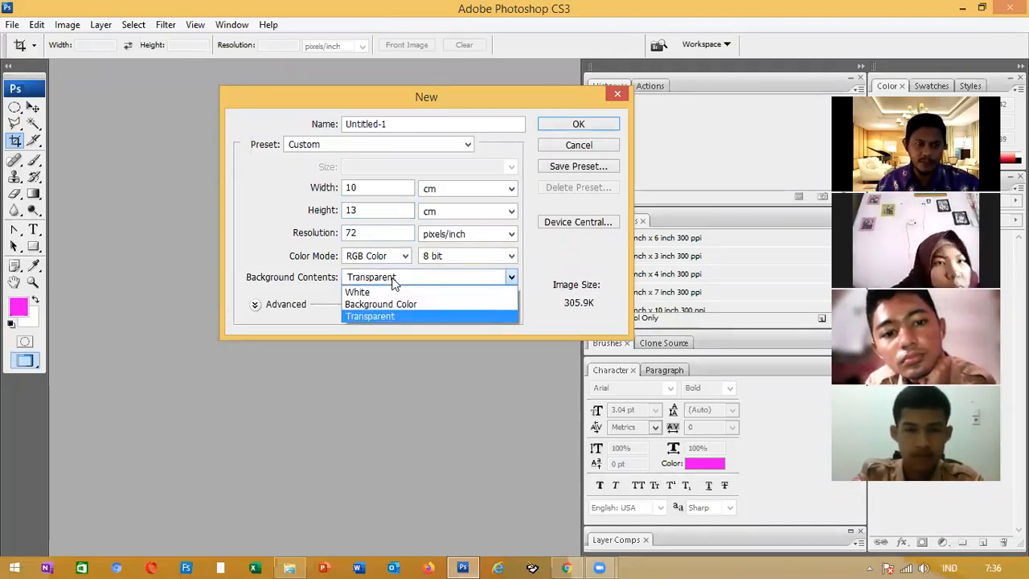
left_click(372, 294)
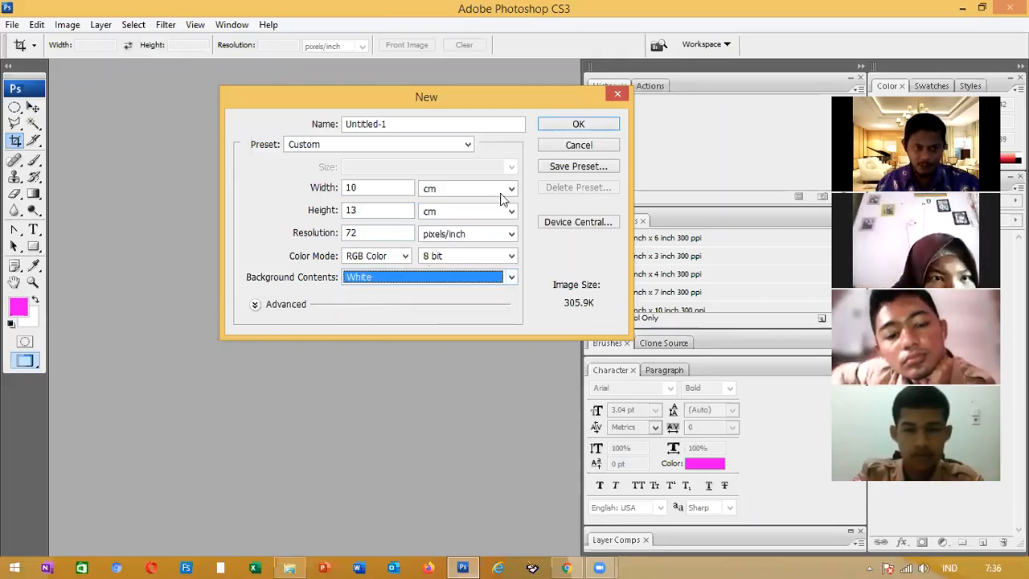
left_click(578, 123)
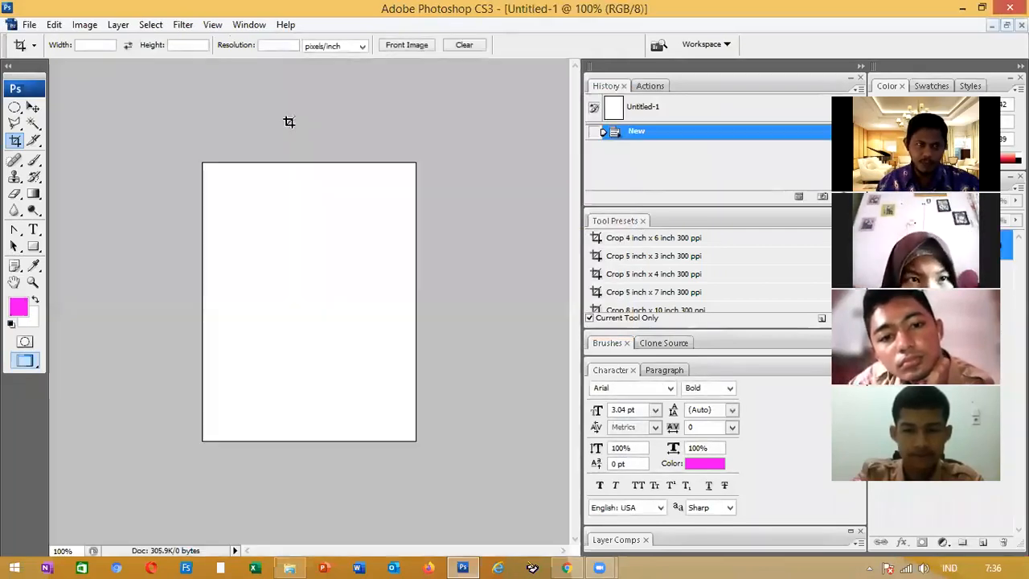
Create a second document of the same size with Transparent background contents
left_click(28, 25)
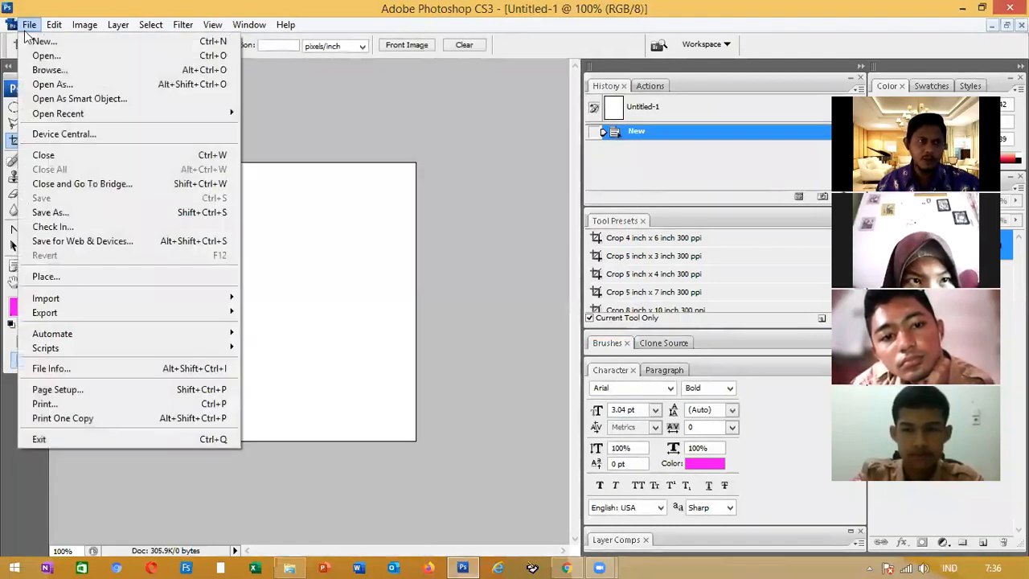
left_click(69, 34)
left_click(378, 276)
left_click(369, 316)
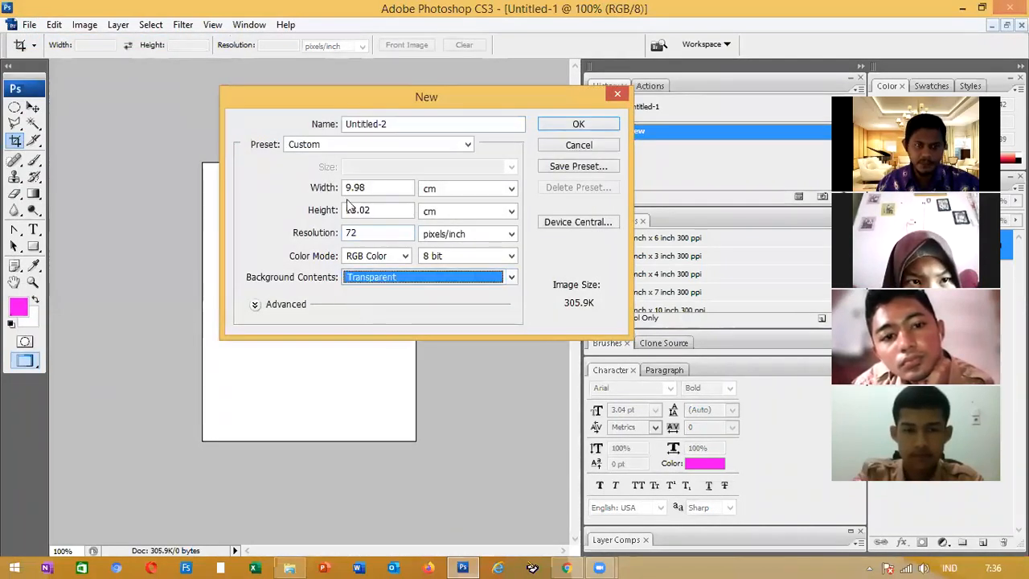
left_click(576, 127)
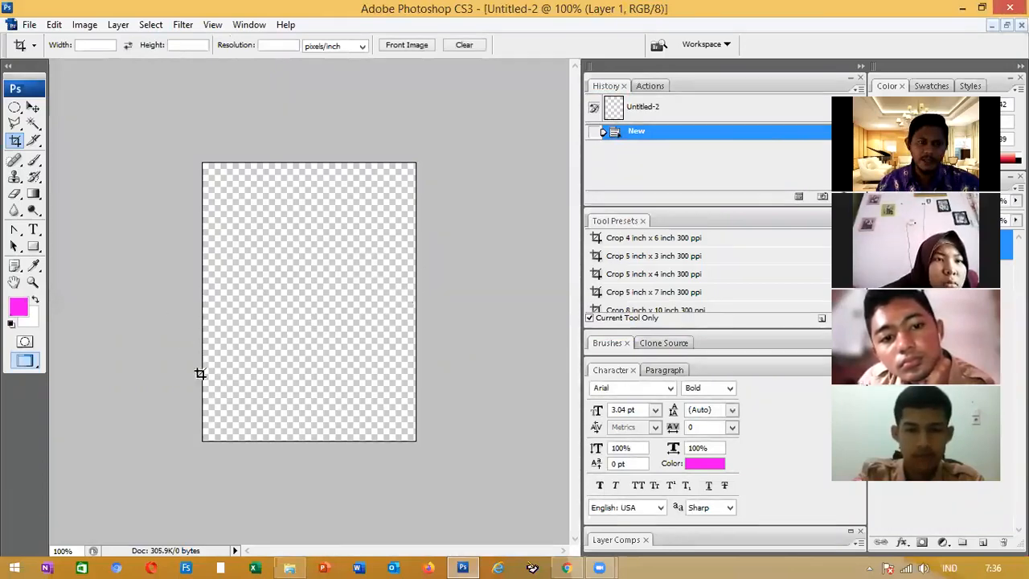
Switch back and forth between Untitled-1 and Untitled-2 to compare their backgrounds, ending on Untitled-2
left_click(251, 25)
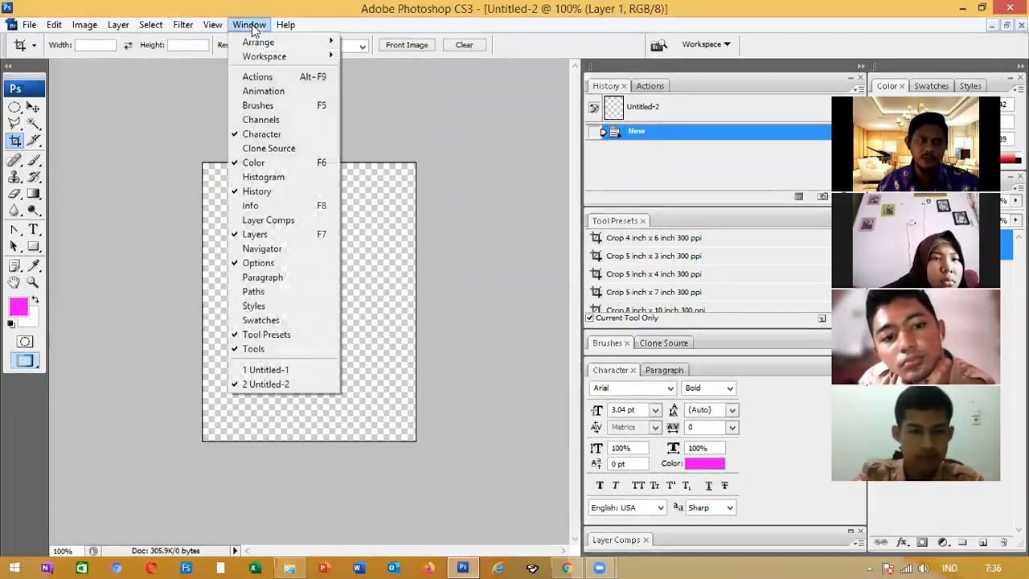
left_click(280, 370)
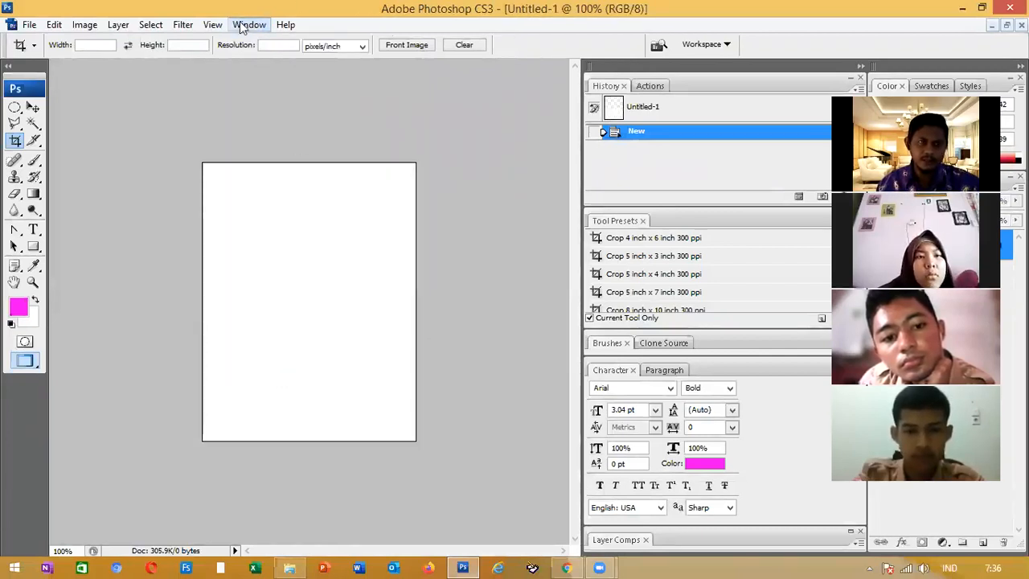
left_click(246, 25)
left_click(280, 385)
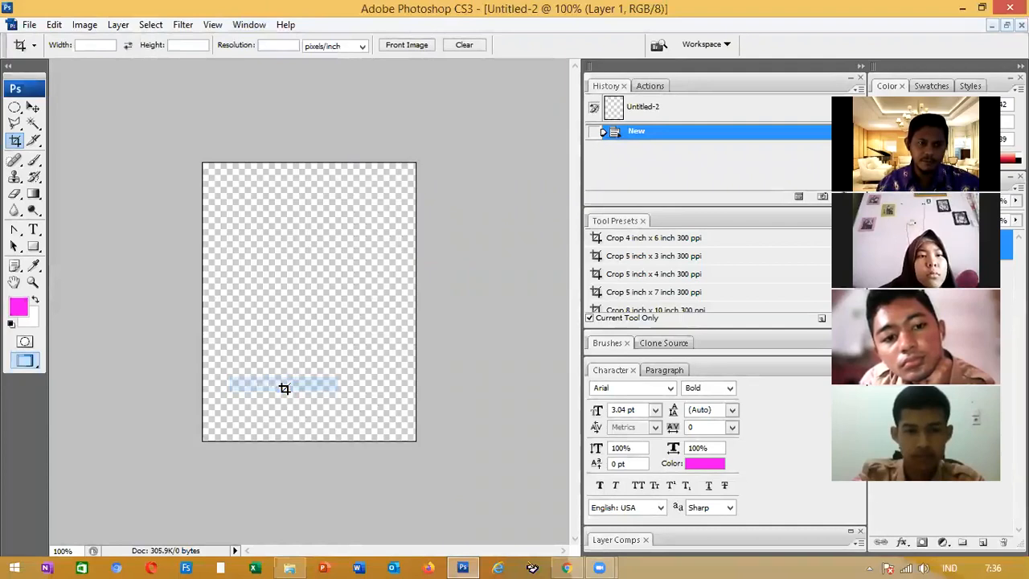
left_click(249, 25)
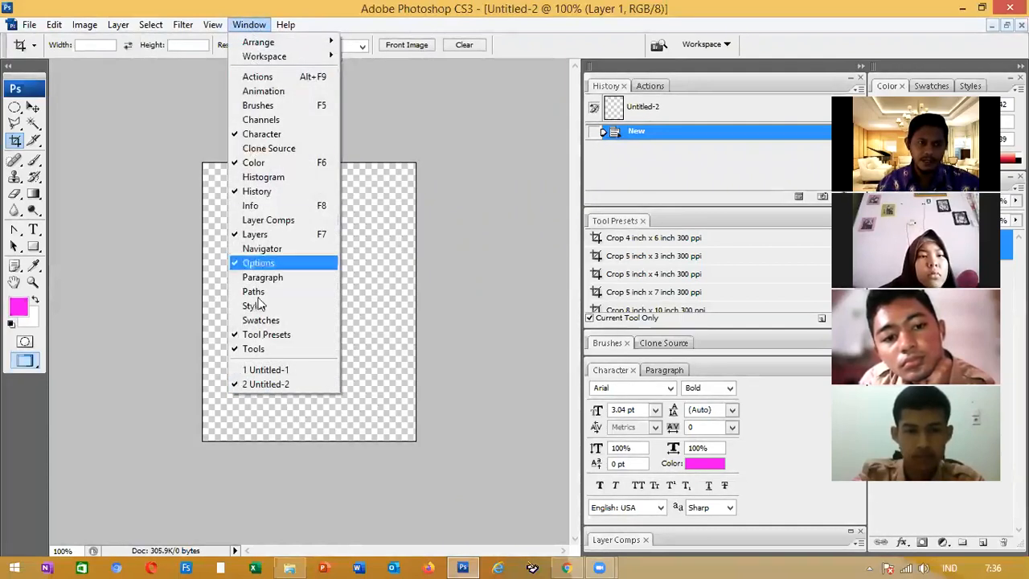
left_click(265, 369)
left_click(245, 25)
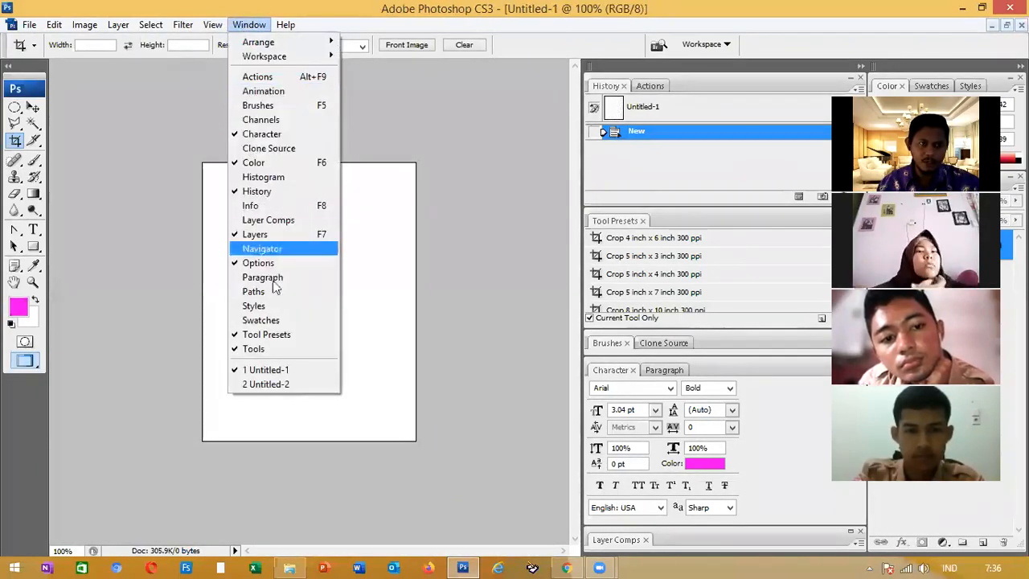
left_click(280, 384)
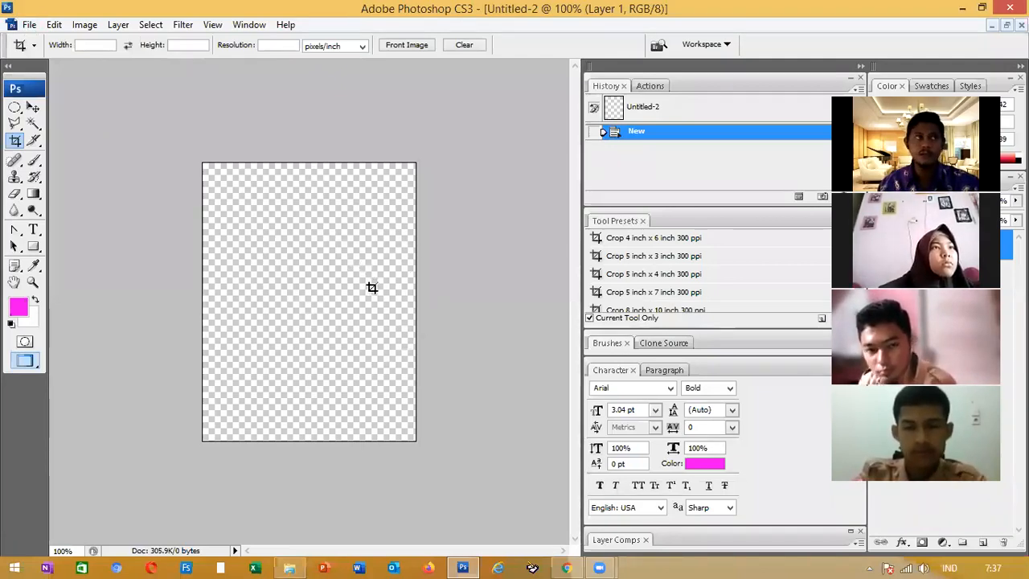
Activate the Gradient tool for the transparent document
left_click(34, 200)
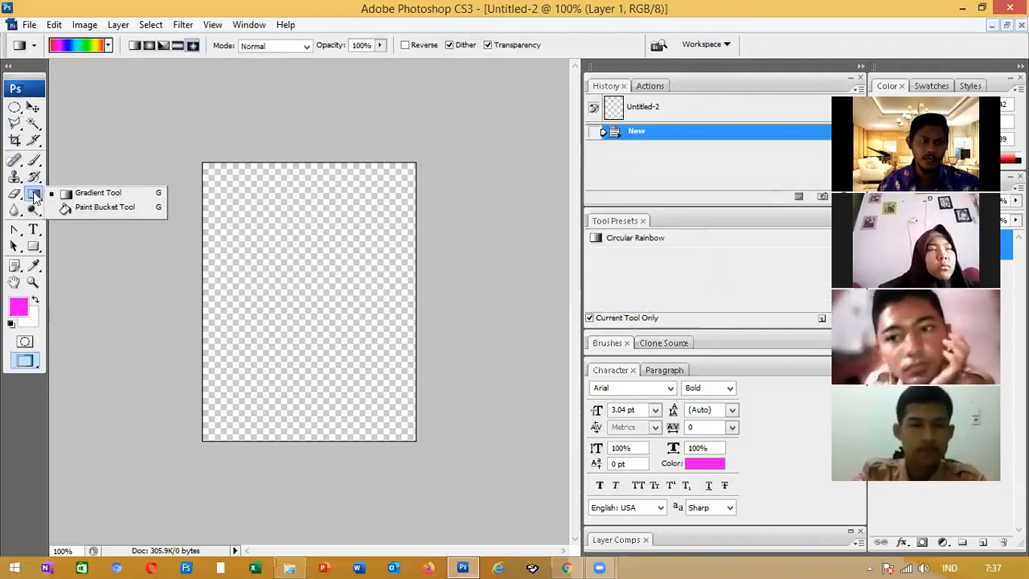
left_click(90, 194)
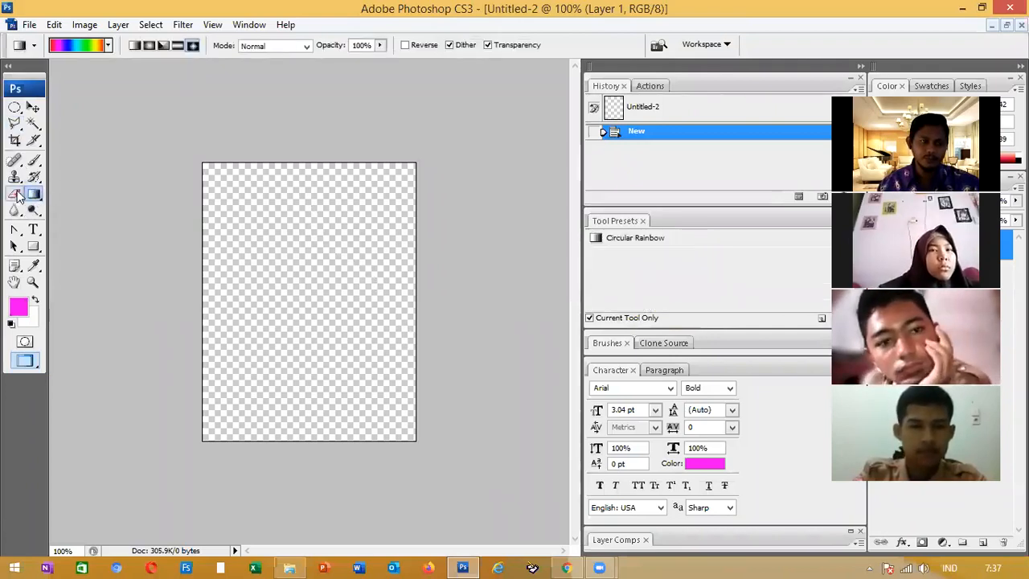
Draw a rectangular marquee selection in the upper half of the transparent canvas and deselect it
left_click(14, 125)
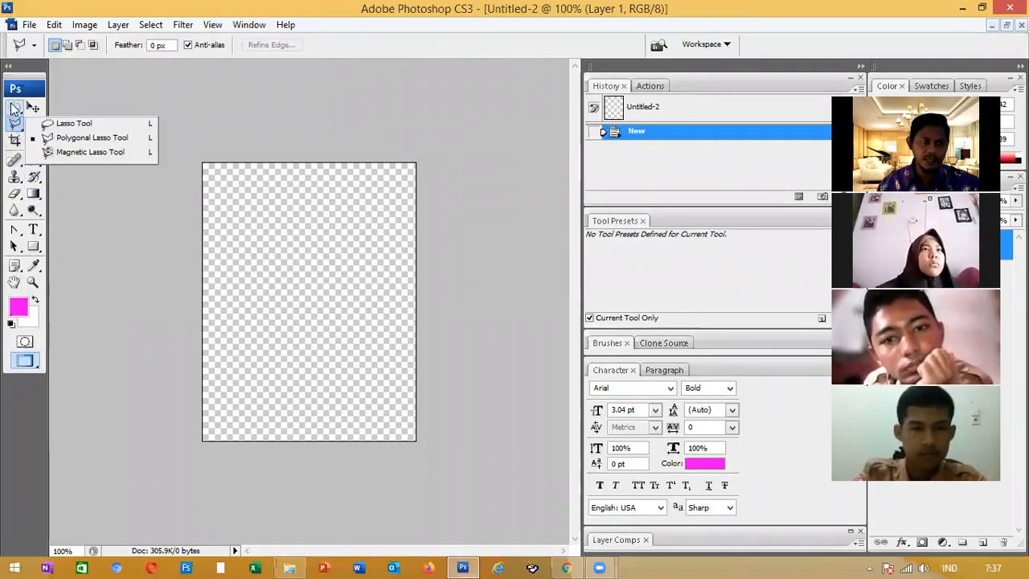
left_click(14, 107)
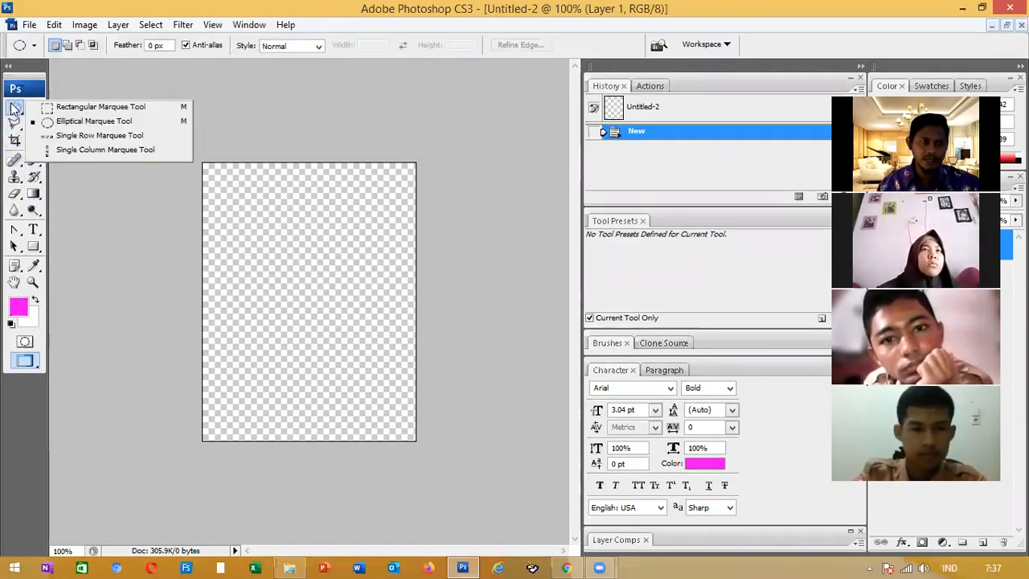
left_click(89, 108)
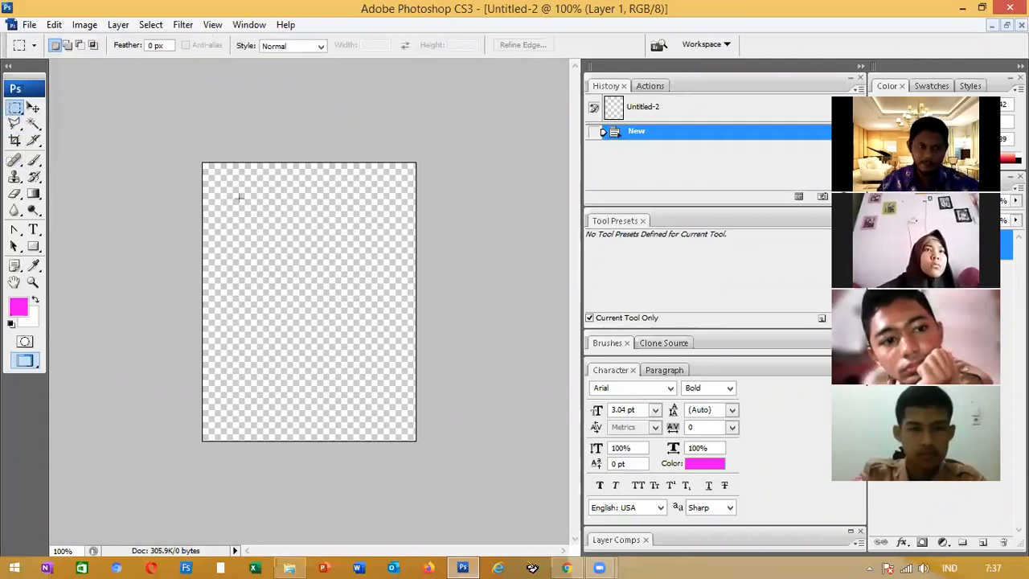
left_click_drag(354, 310, 354, 309)
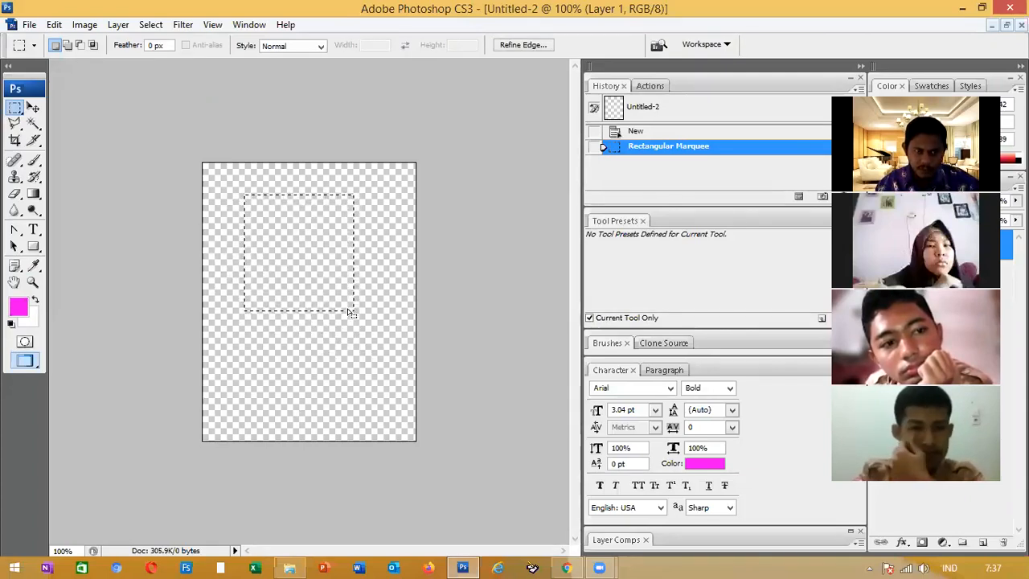
left_click(358, 255)
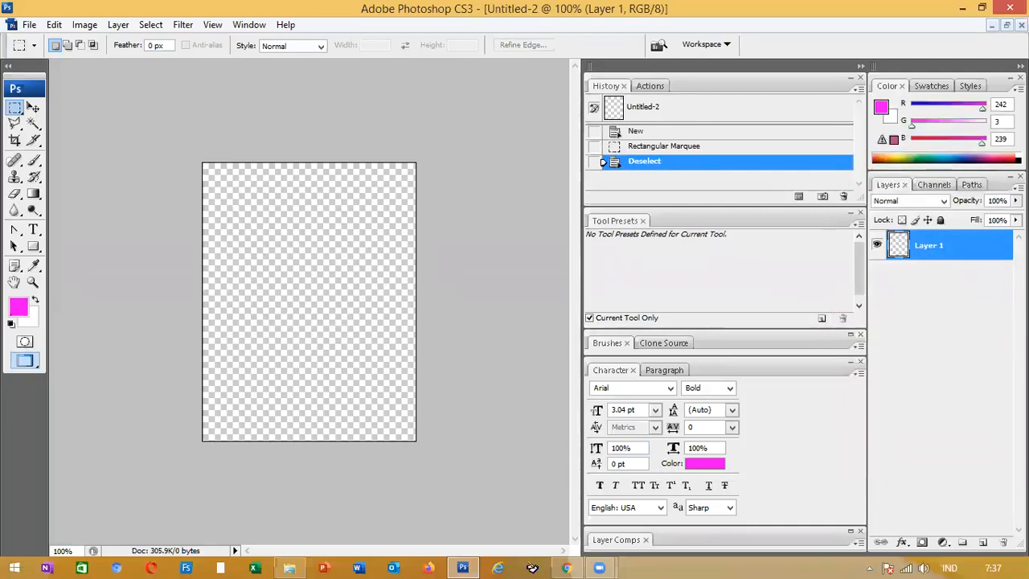
left_click(118, 25)
mouse_move(126, 41)
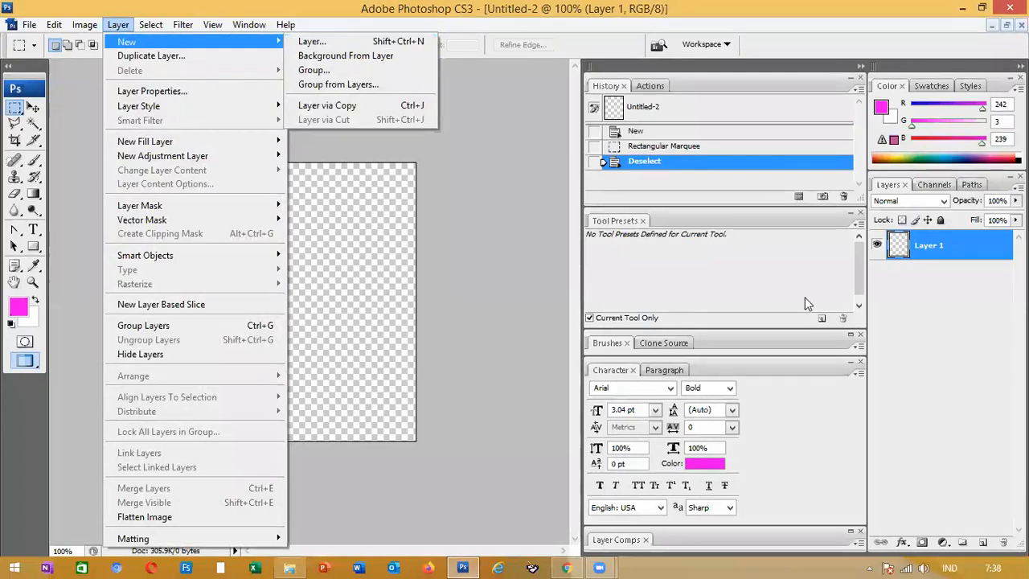
left_click(534, 262)
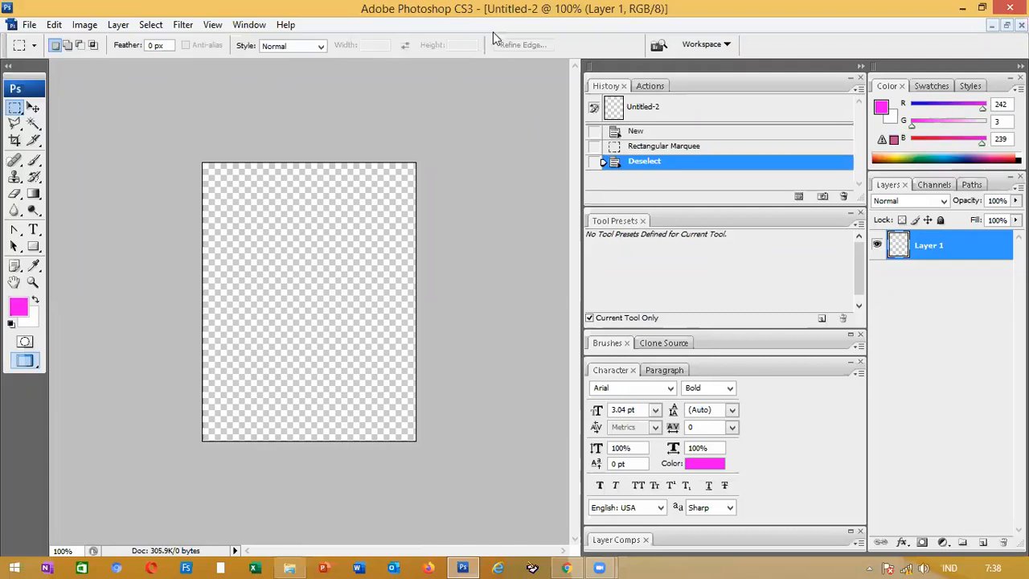
Hide the Layers palette and show it again
left_click(243, 27)
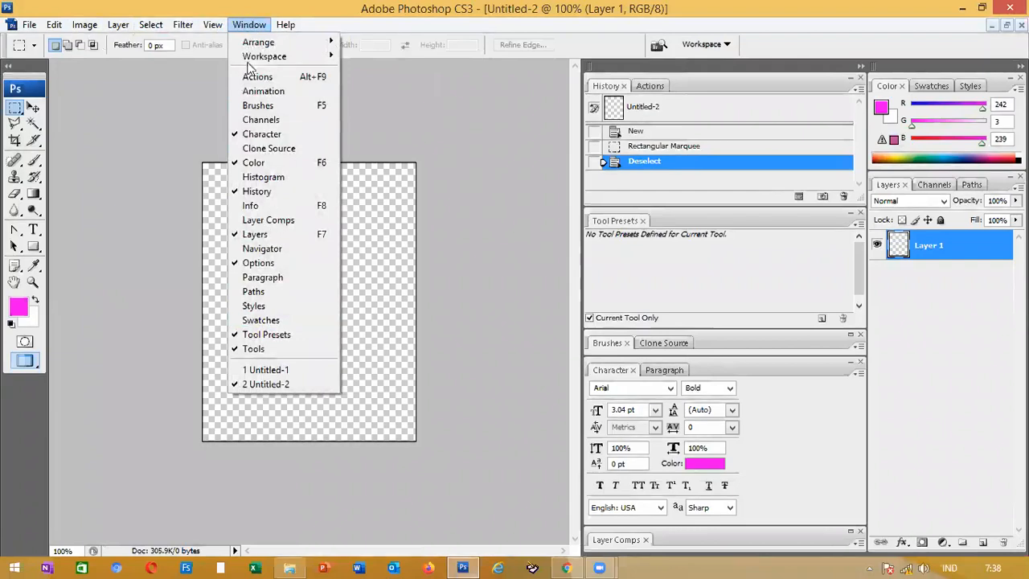
left_click(270, 239)
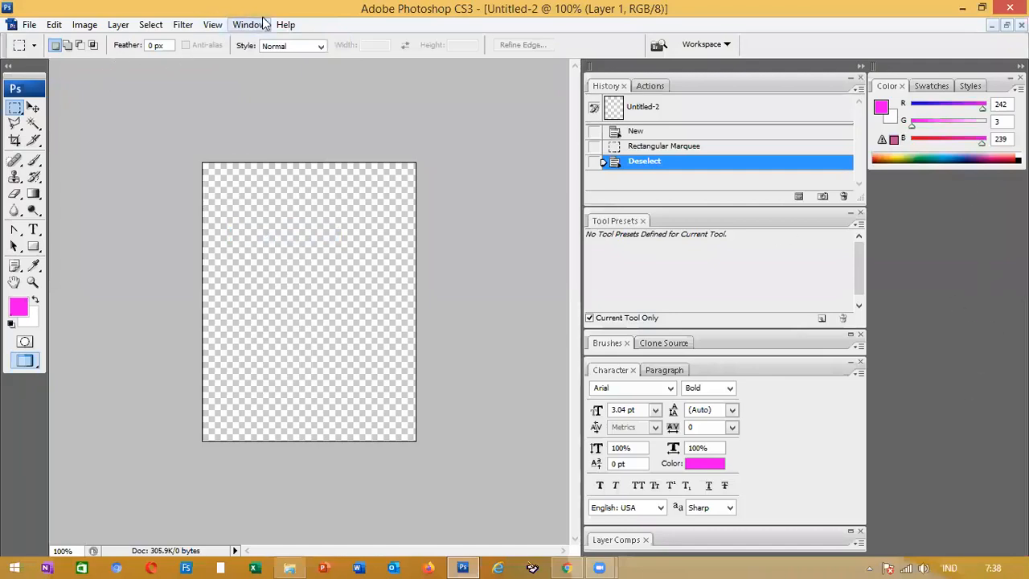
left_click(215, 29)
left_click(244, 31)
left_click(245, 31)
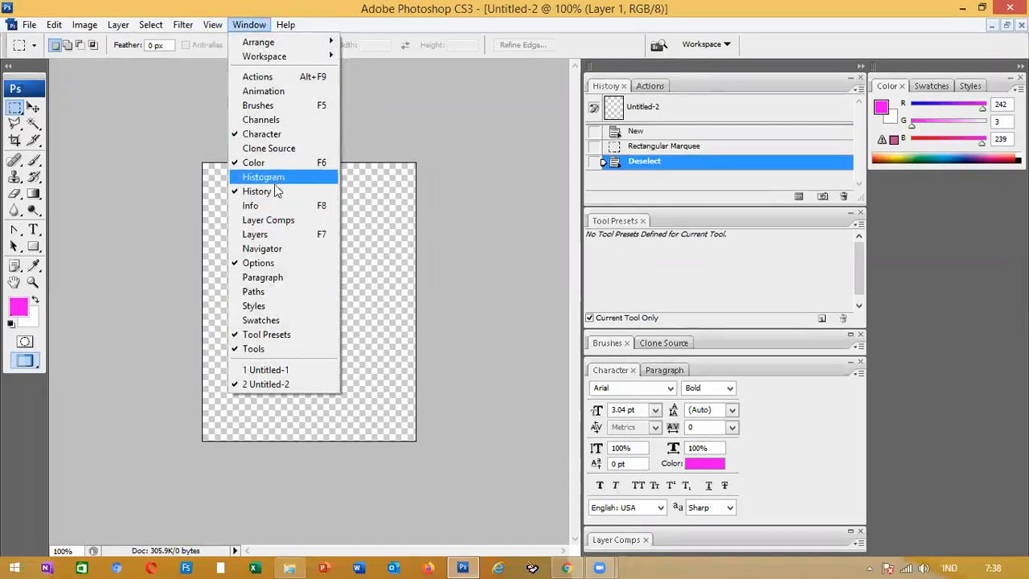
left_click(264, 235)
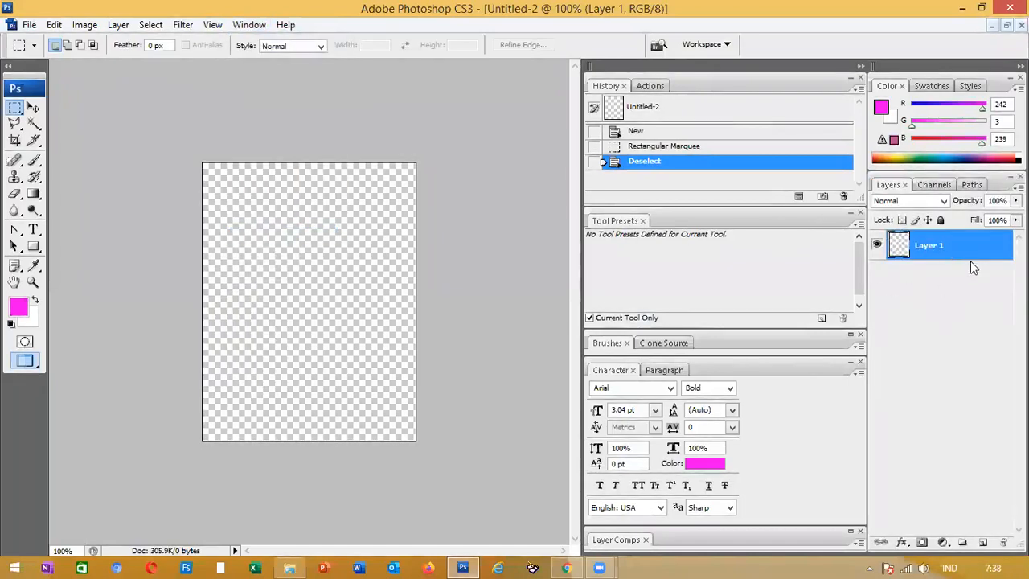
Hide the Tools palette and bring it back
left_click(248, 25)
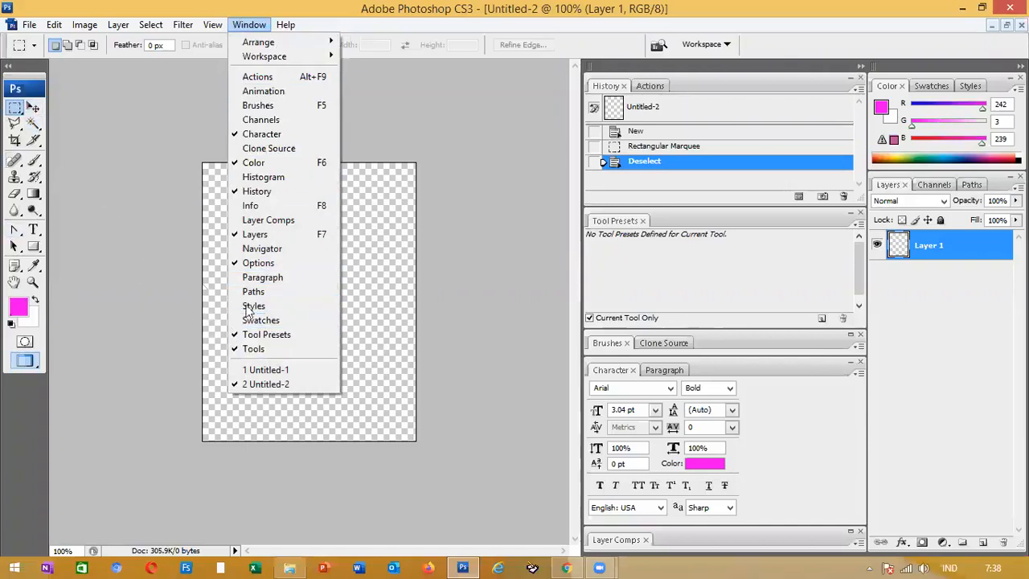
left_click(256, 352)
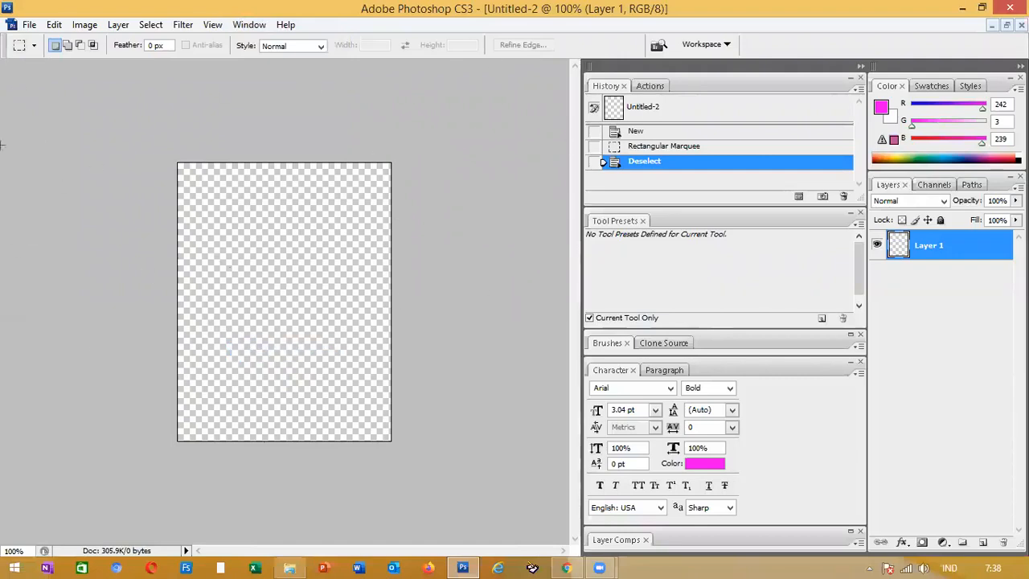
left_click(251, 27)
left_click(287, 288)
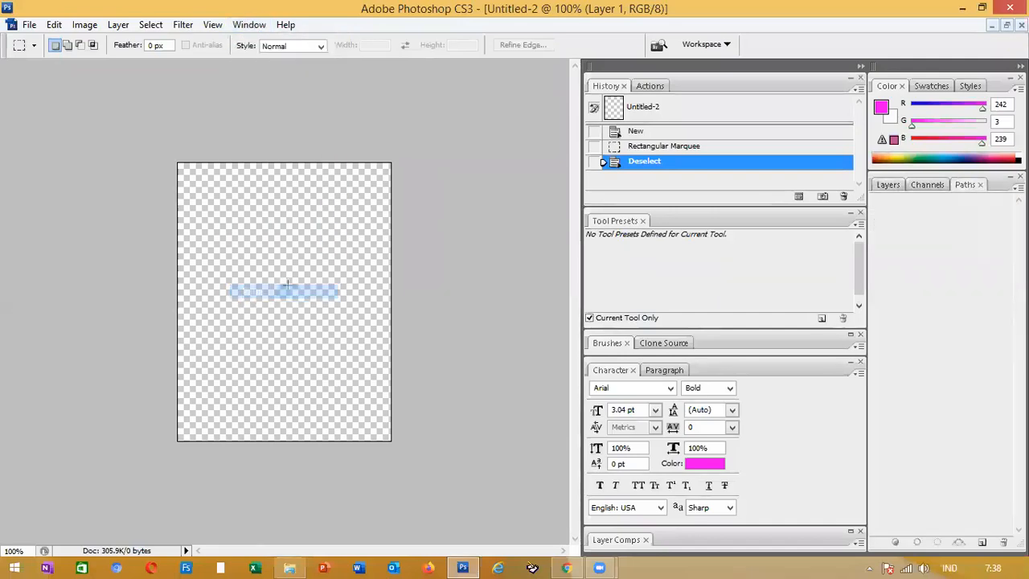
left_click(249, 25)
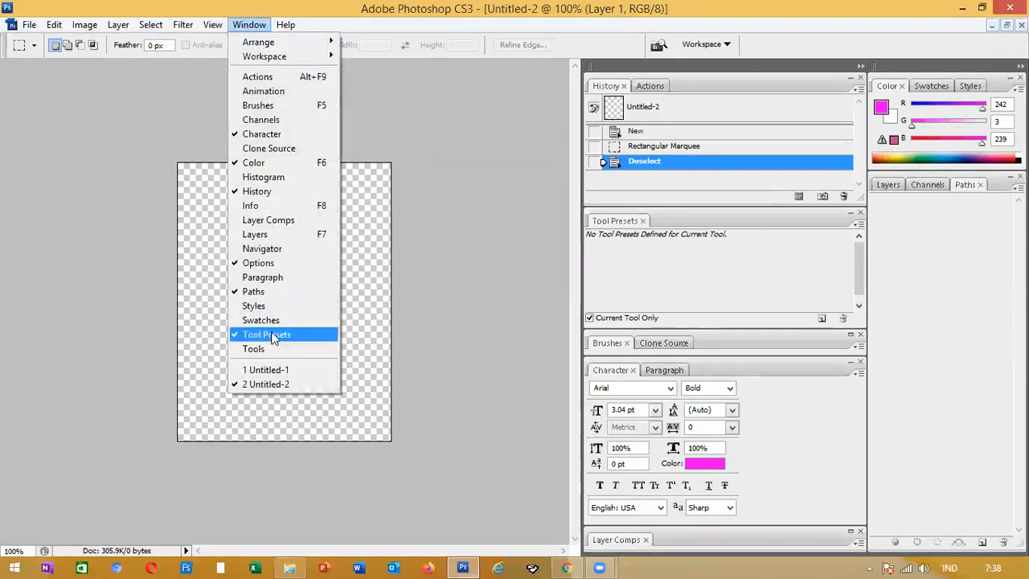
left_click(259, 351)
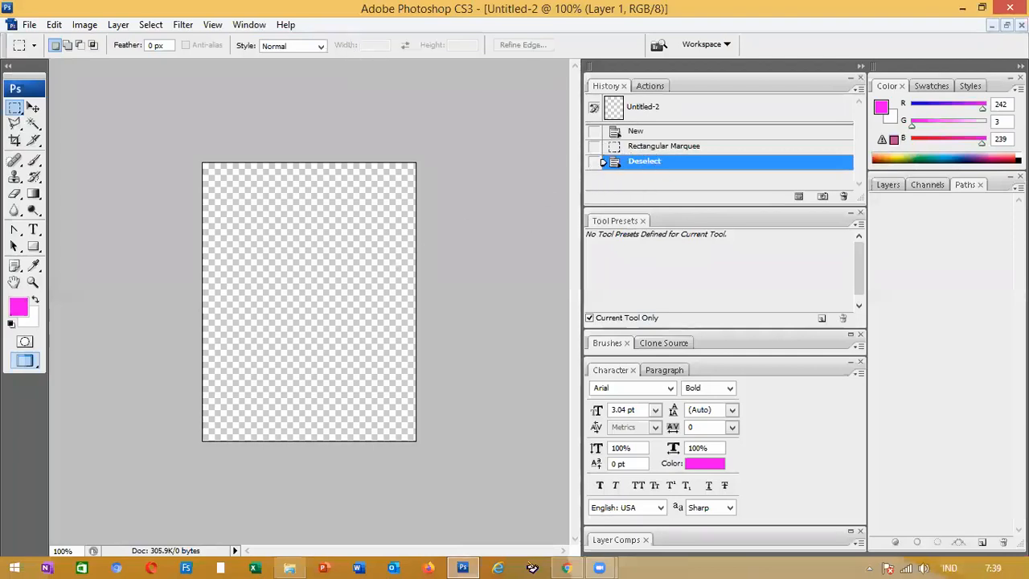
Hide the History palette and restore it
left_click(250, 25)
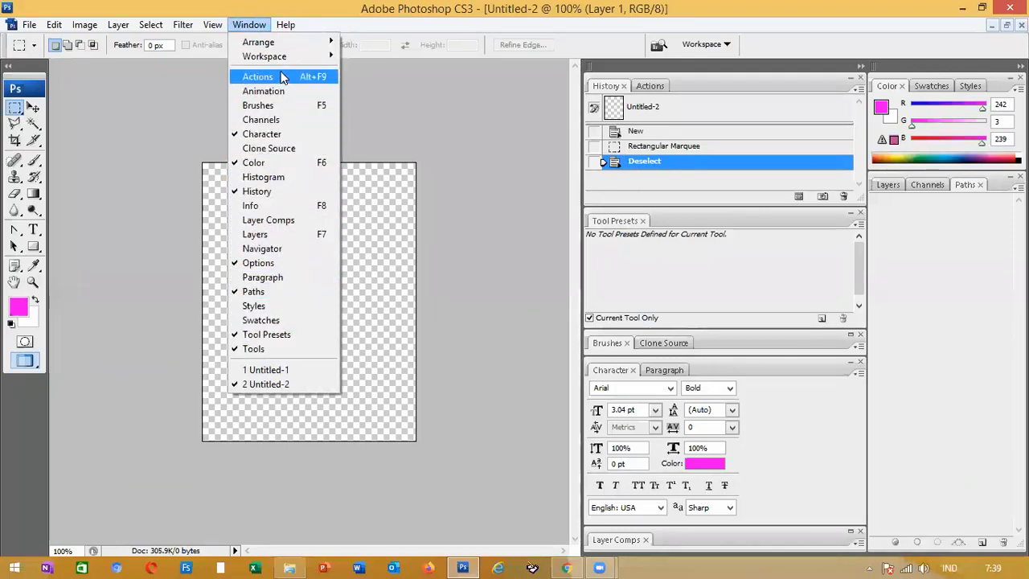
left_click(269, 197)
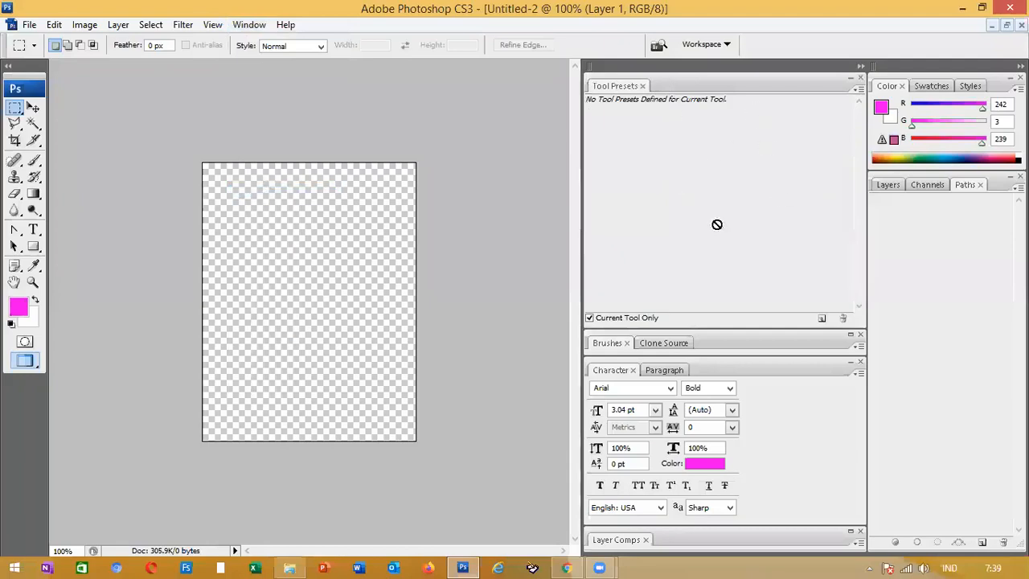
left_click(252, 27)
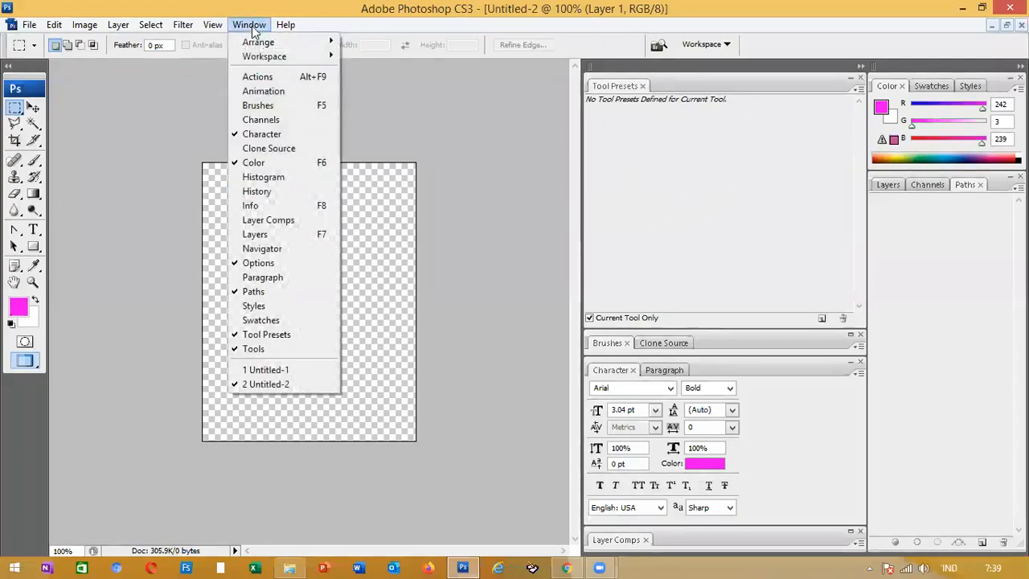
left_click(268, 193)
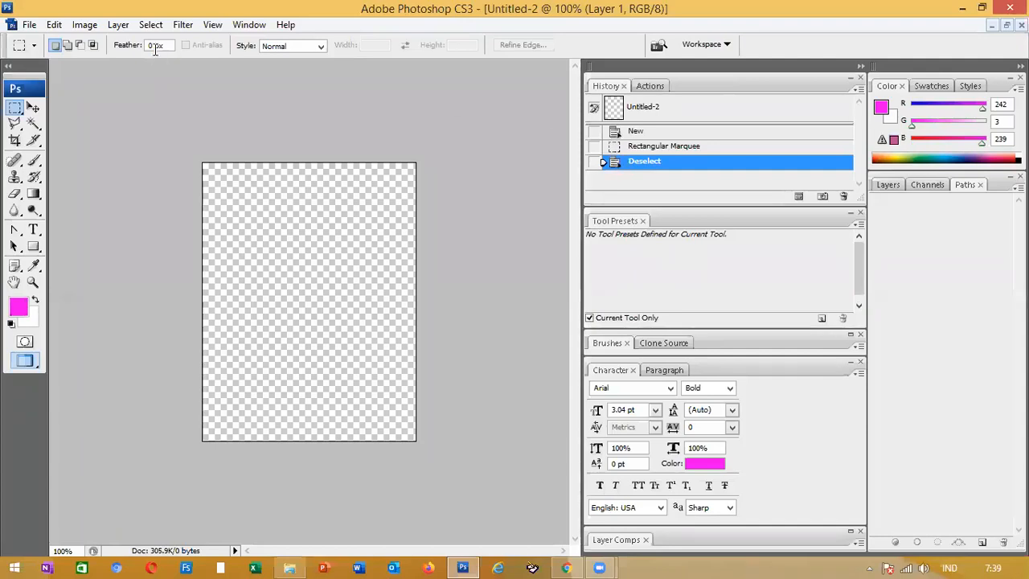
Step the document back through its history to the Rectangular Marquee state and on to the New state
left_click(653, 149)
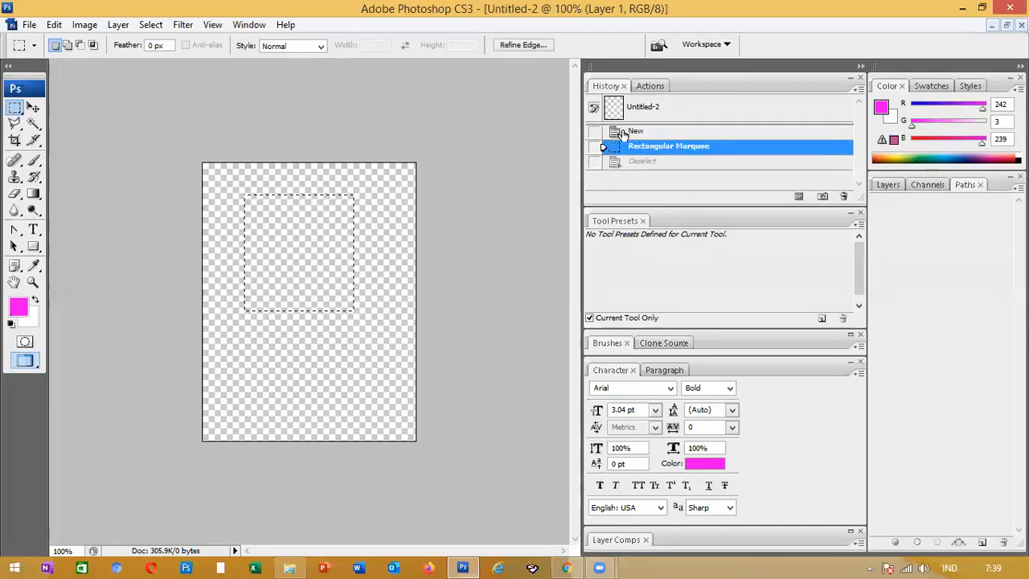
left_click(633, 132)
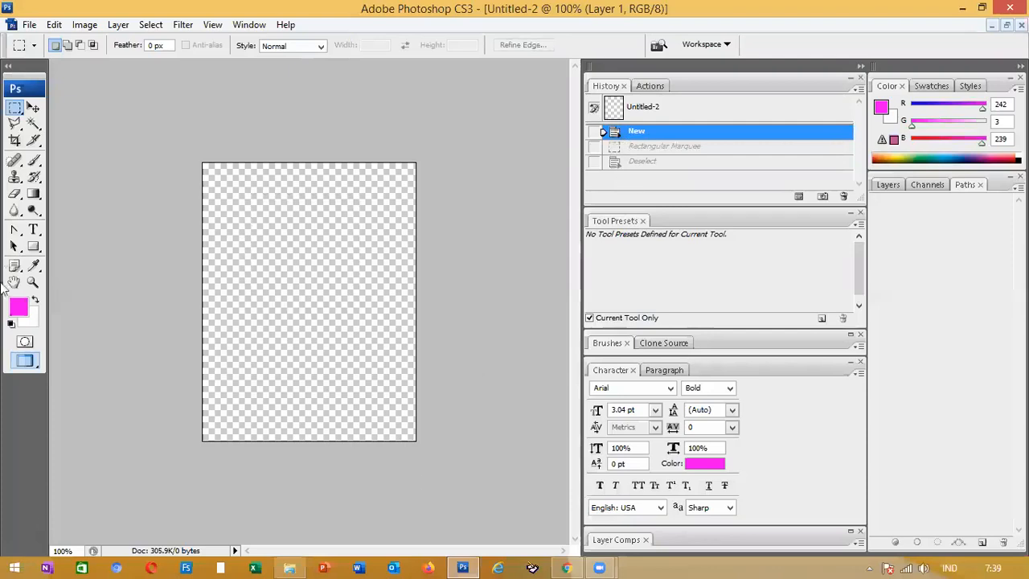
Use the Rectangular Marquee Tool to draw a roughly square selection in the canvas's upper right area, and deselect it
left_click(17, 108)
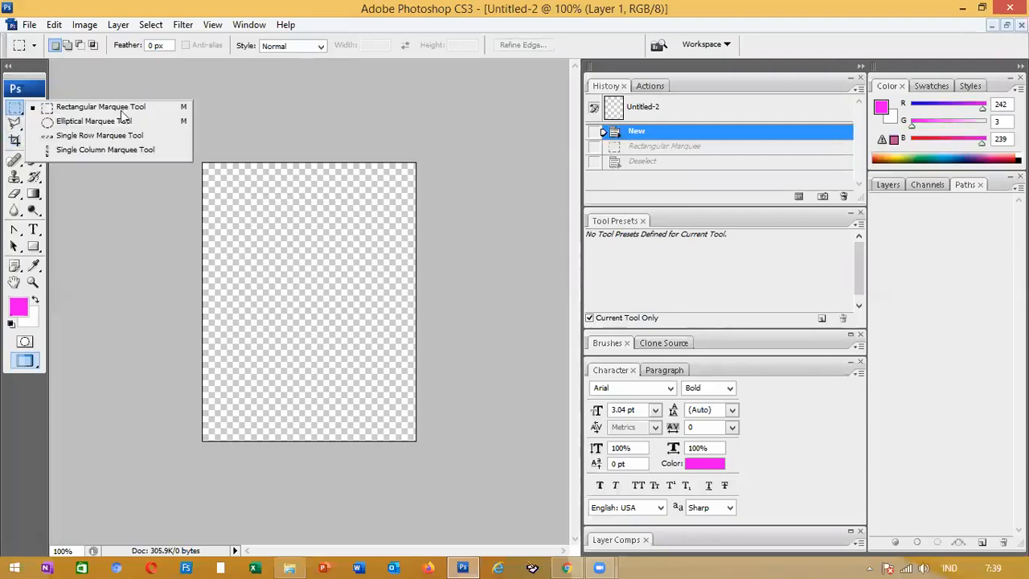
left_click(135, 111)
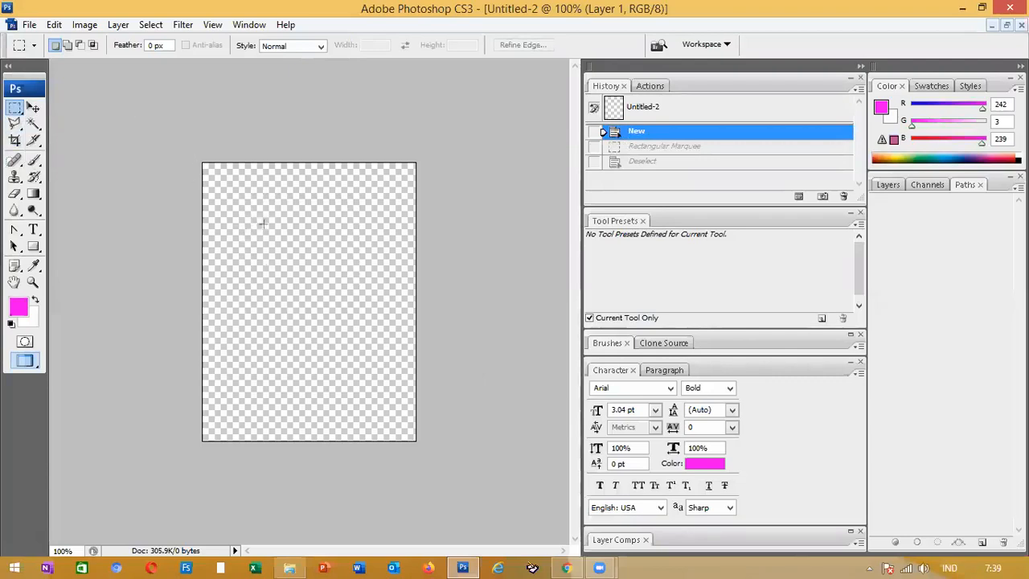
left_click_drag(269, 204, 378, 311)
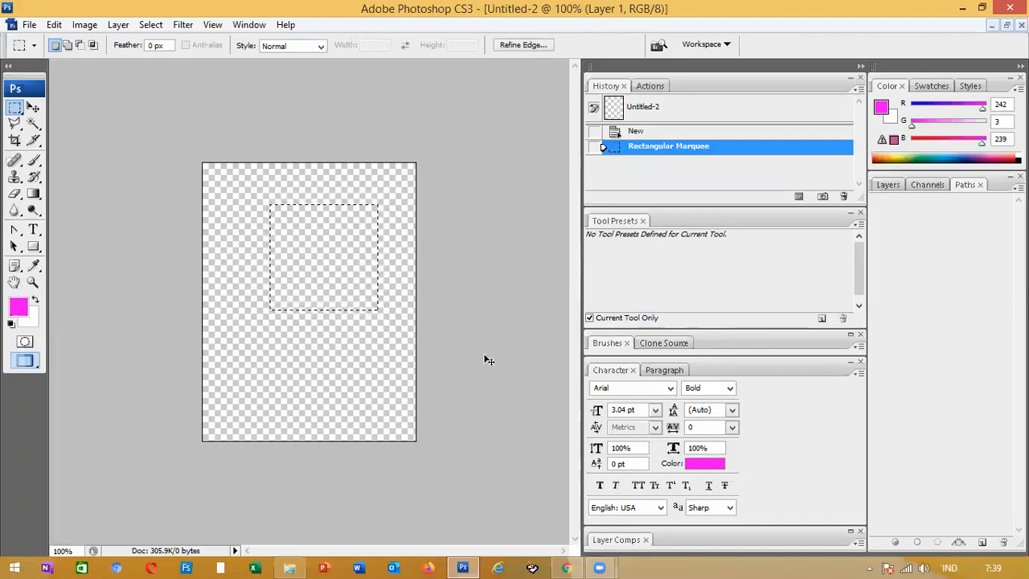
key("ctrl+d")
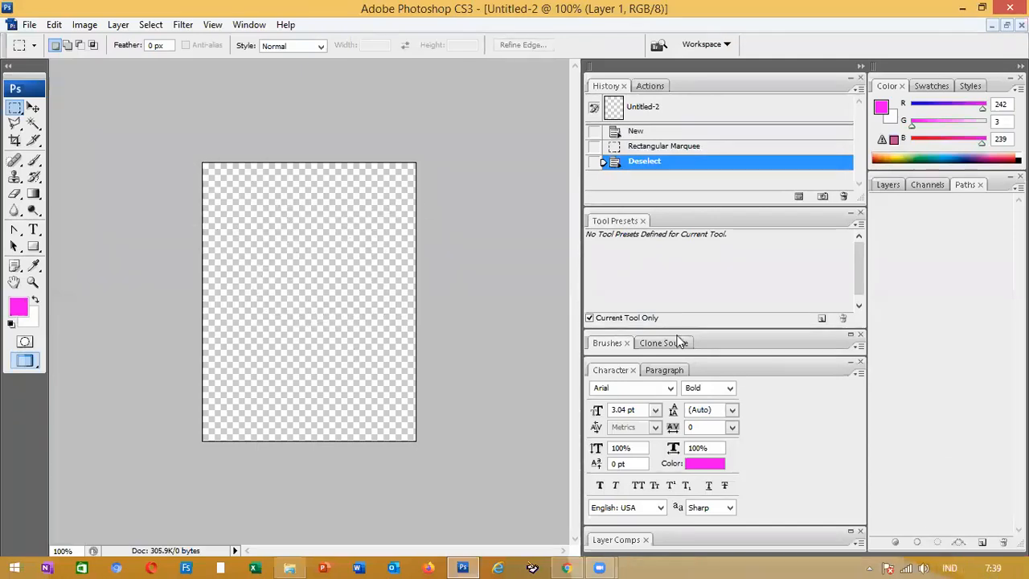
Create a new layer named "Kotak Merah" in Untitled-2, keeping Normal mode and 100% opacity
left_click(117, 26)
mouse_move(121, 42)
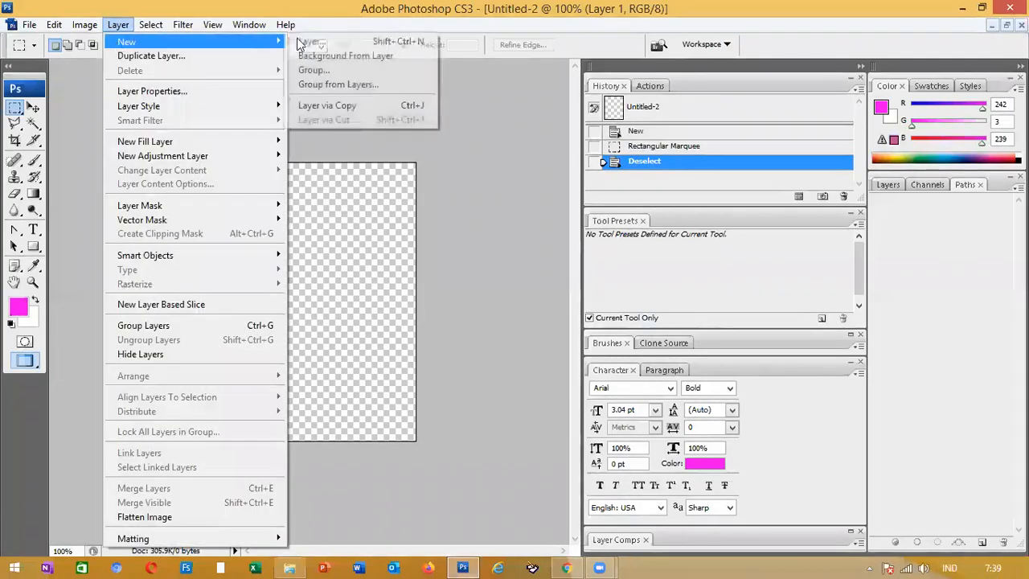
left_click(338, 43)
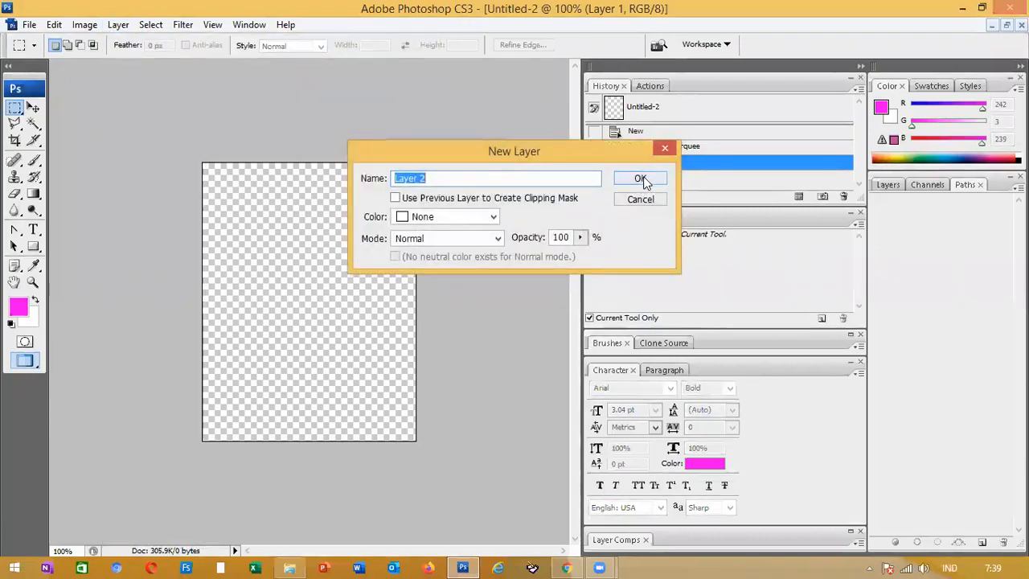
type("Ko")
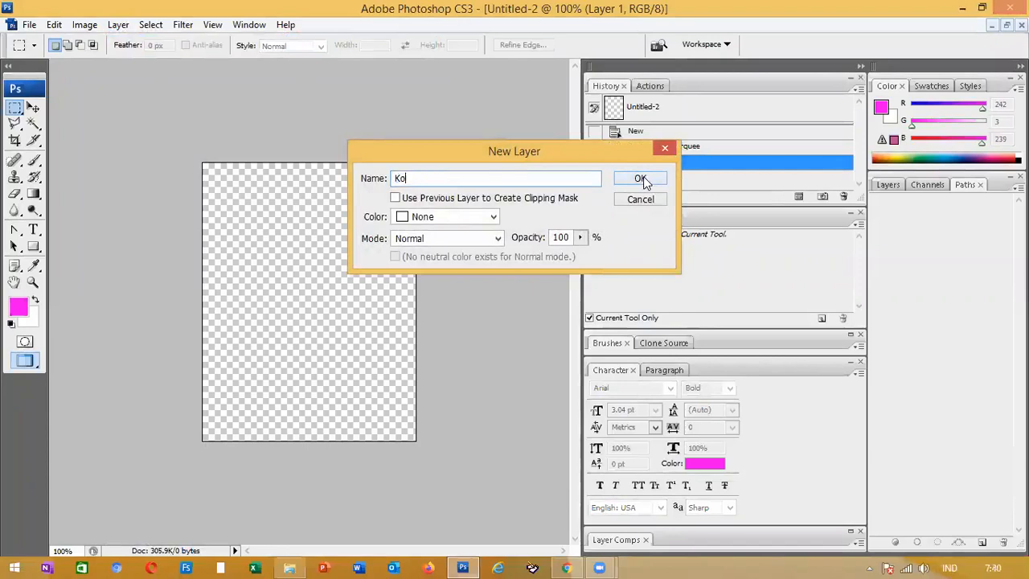
type("tak M")
key("BackSpace")
type("Merah")
left_click(641, 179)
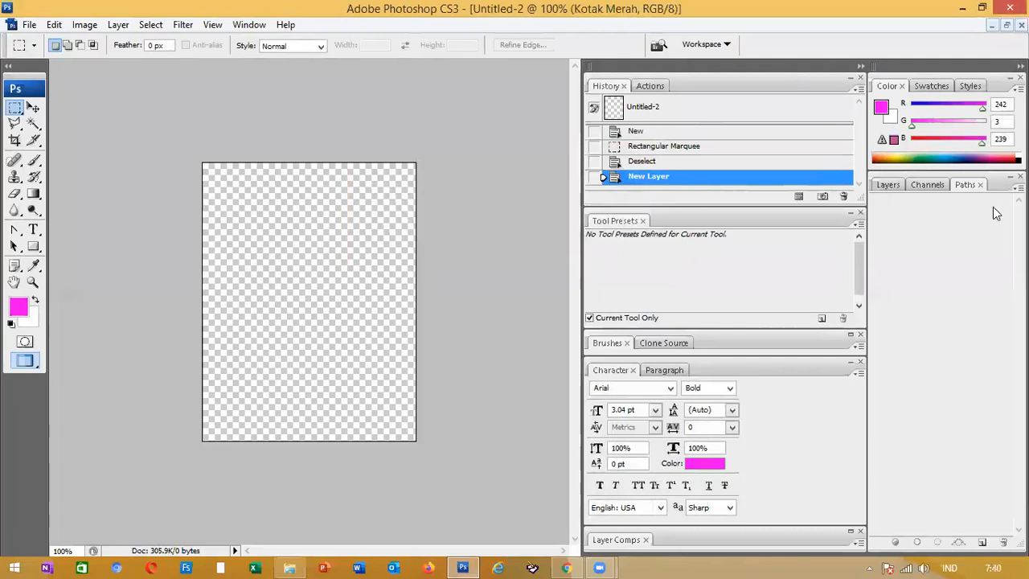
Bring the layer list back into view and rename Layer 1 as "Latar"
left_click(887, 184)
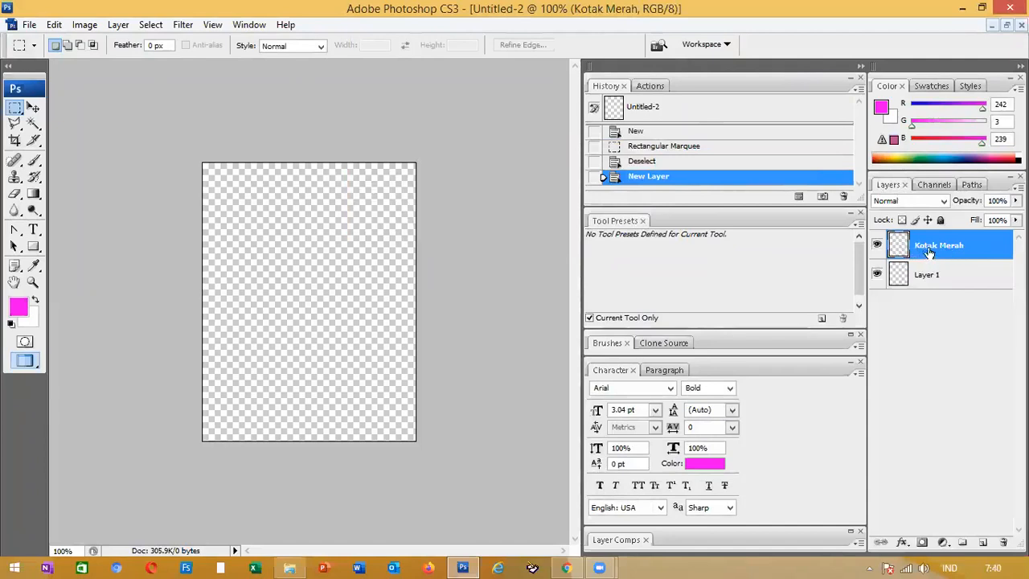
left_click(933, 279)
left_click(924, 280, "ctrl")
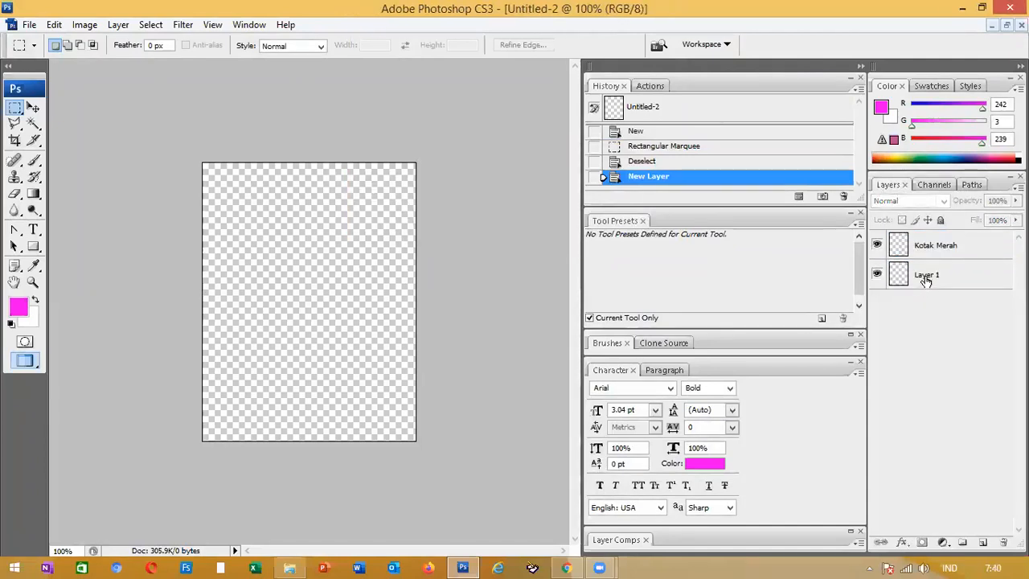
double_click(926, 276)
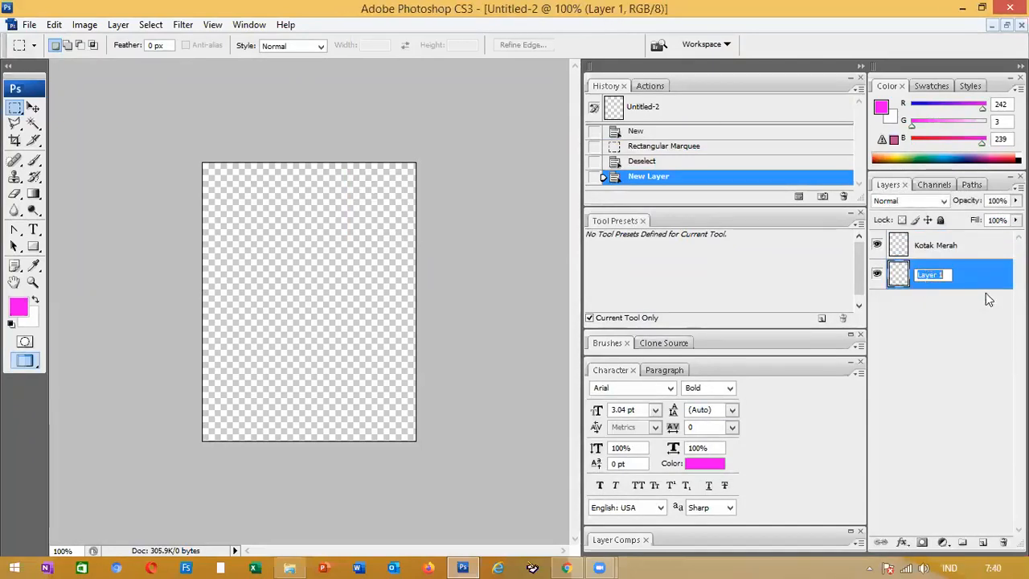
type("B")
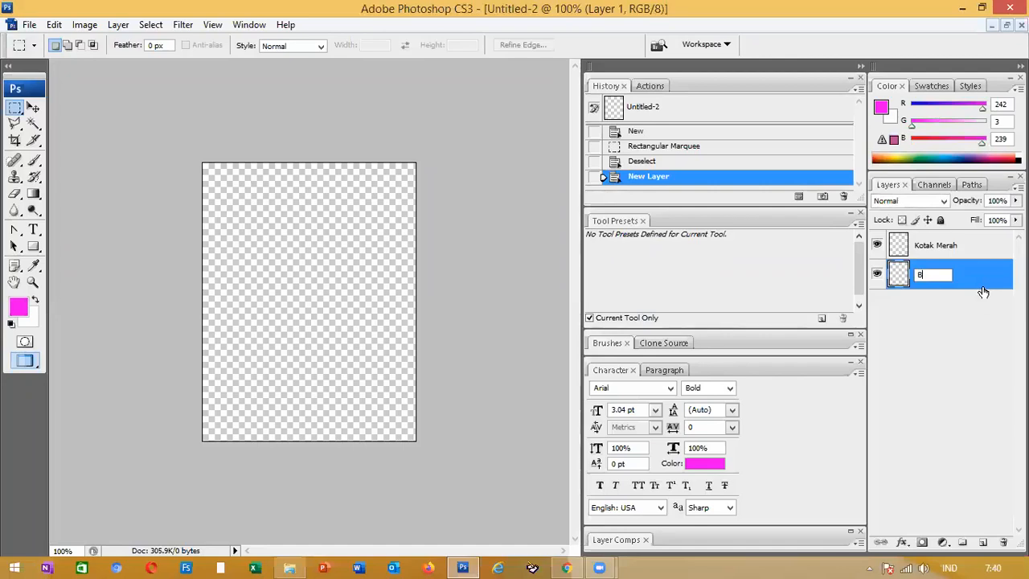
key("BackSpace")
type("Latar")
key("Return")
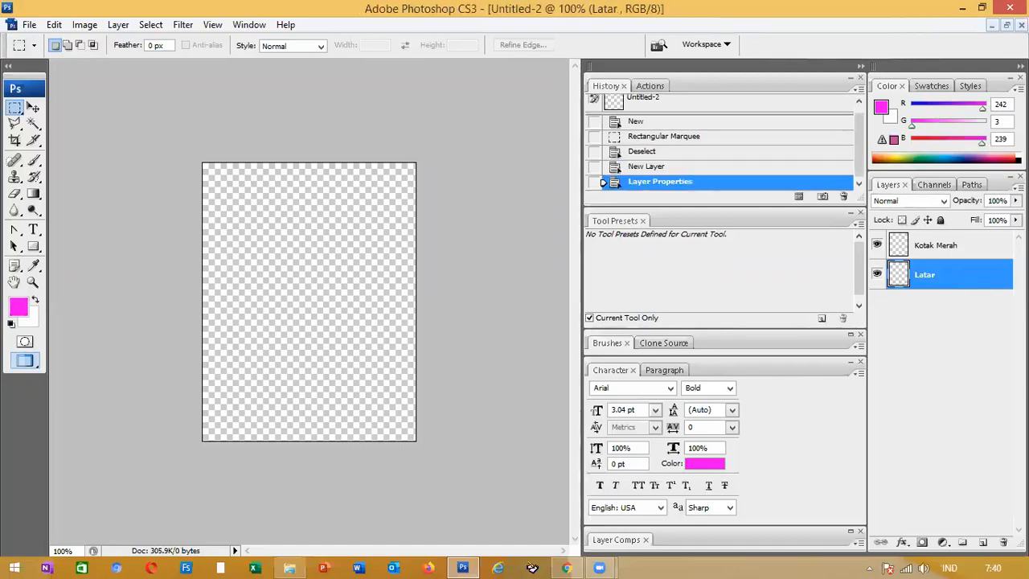
On the Kotak Merah layer, draw a roughly square Rectangular Marquee selection slightly above and to the left of the canvas centre
left_click(932, 250)
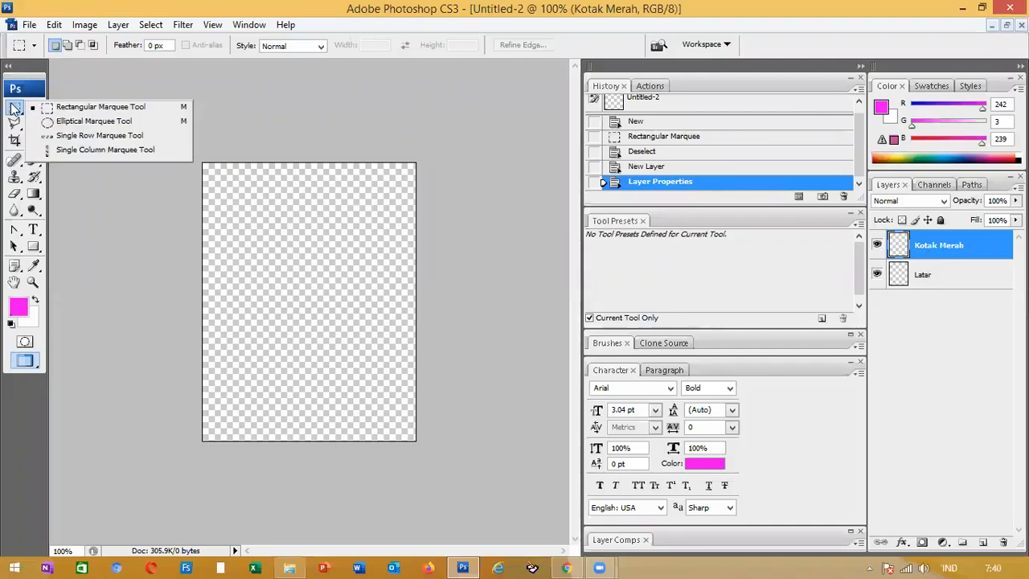
left_click(80, 107)
left_click_drag(299, 274, 329, 307)
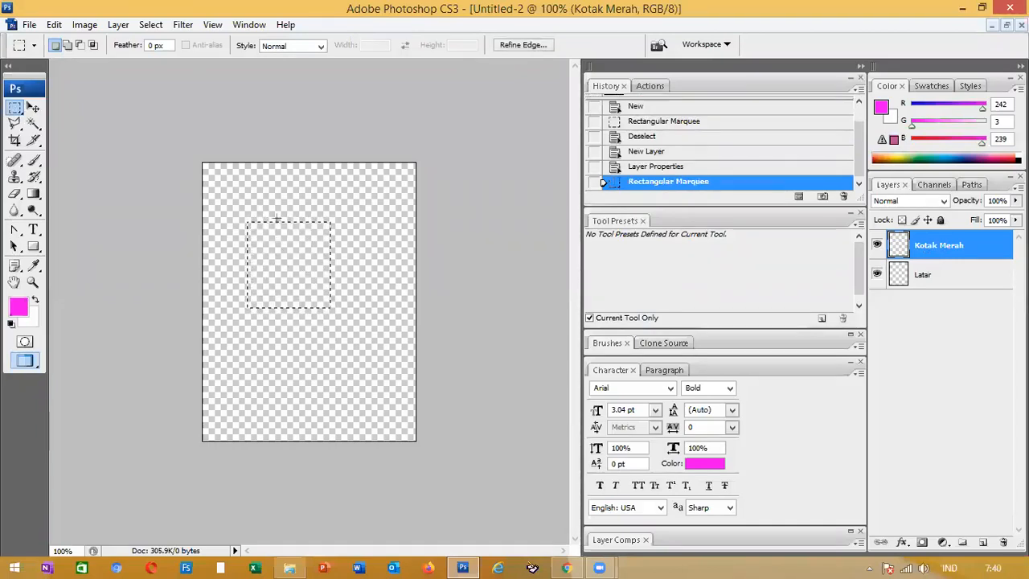
Set the foreground colour to red fb0421 and fill the square selection on Kotak Merah using the Paint Bucket Tool
left_click(34, 193)
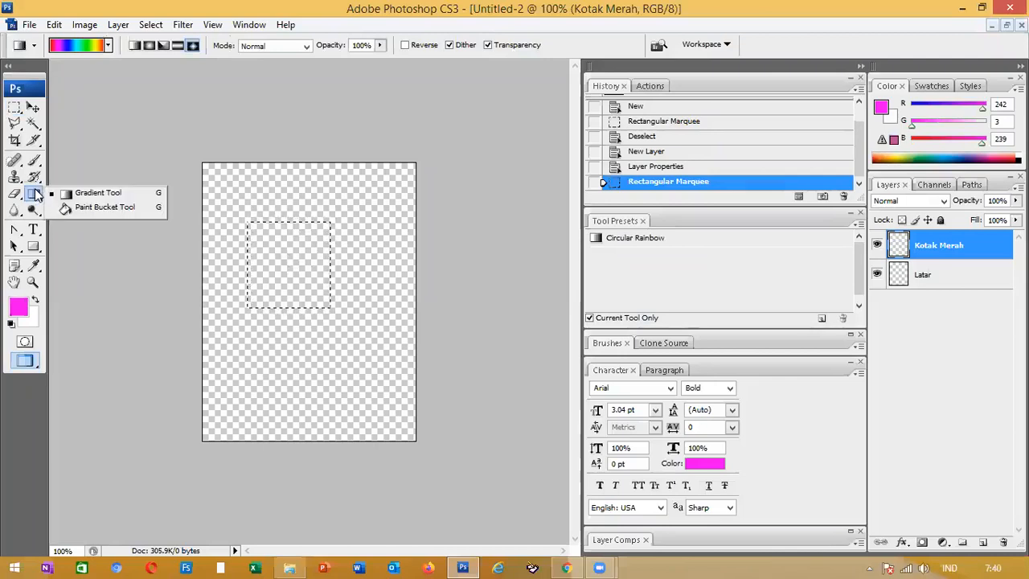
left_click(95, 208)
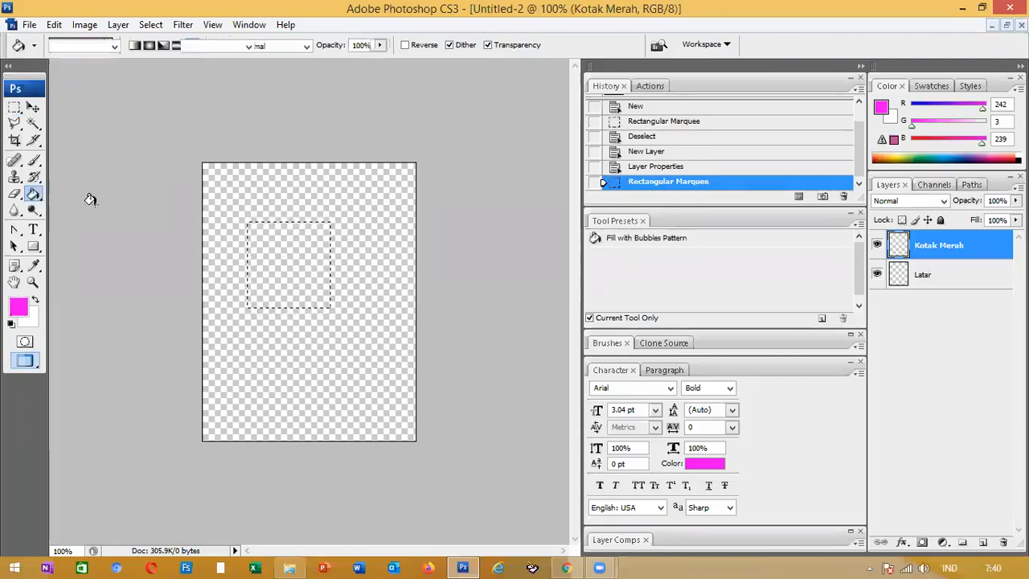
left_click(34, 196)
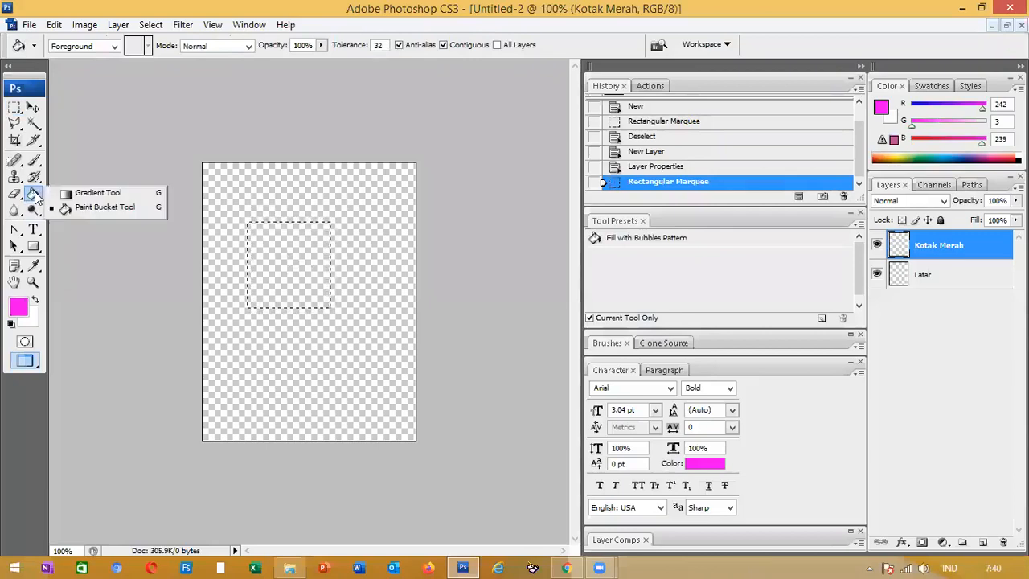
left_click(104, 208)
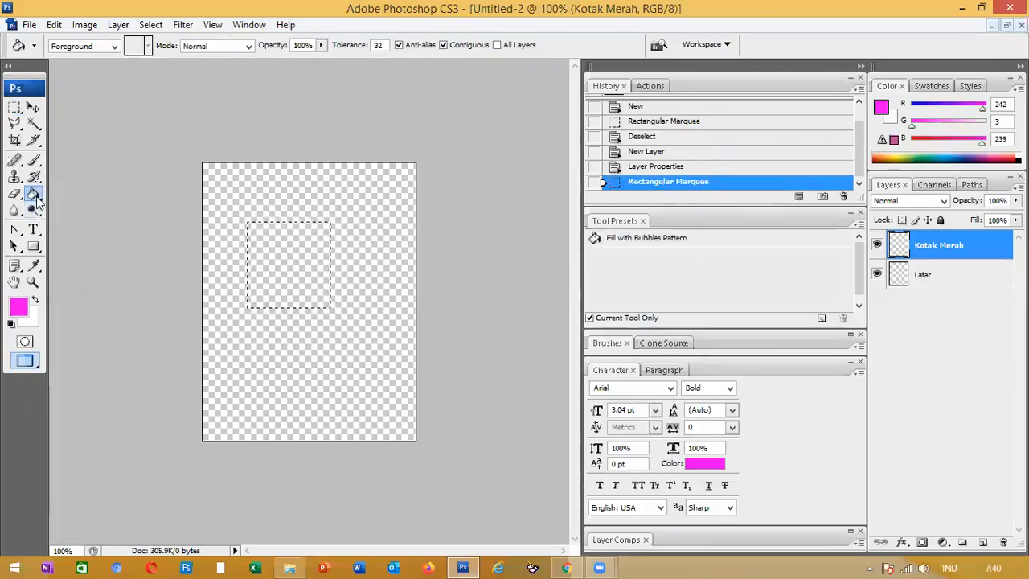
left_click(17, 306)
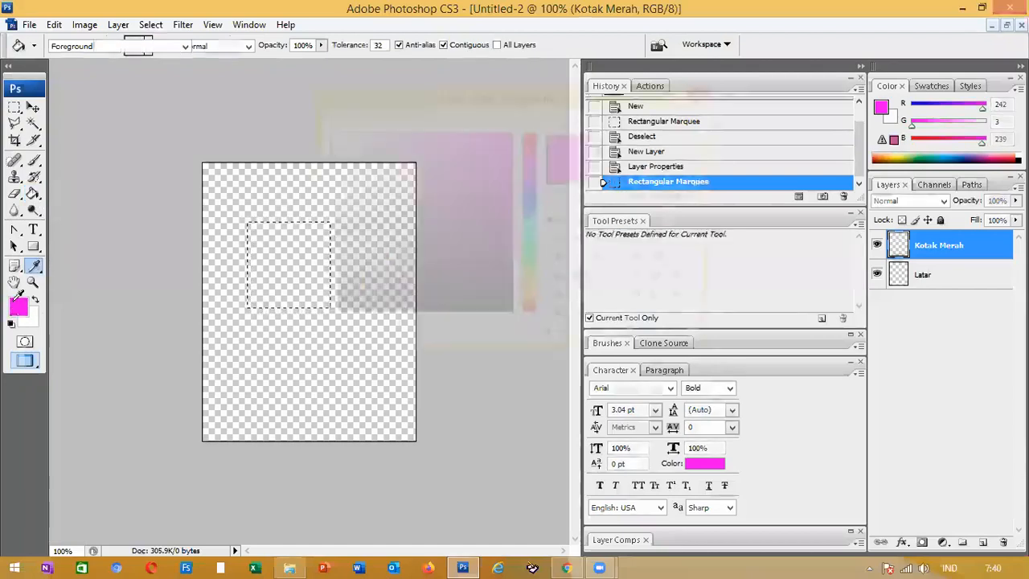
left_click(528, 142)
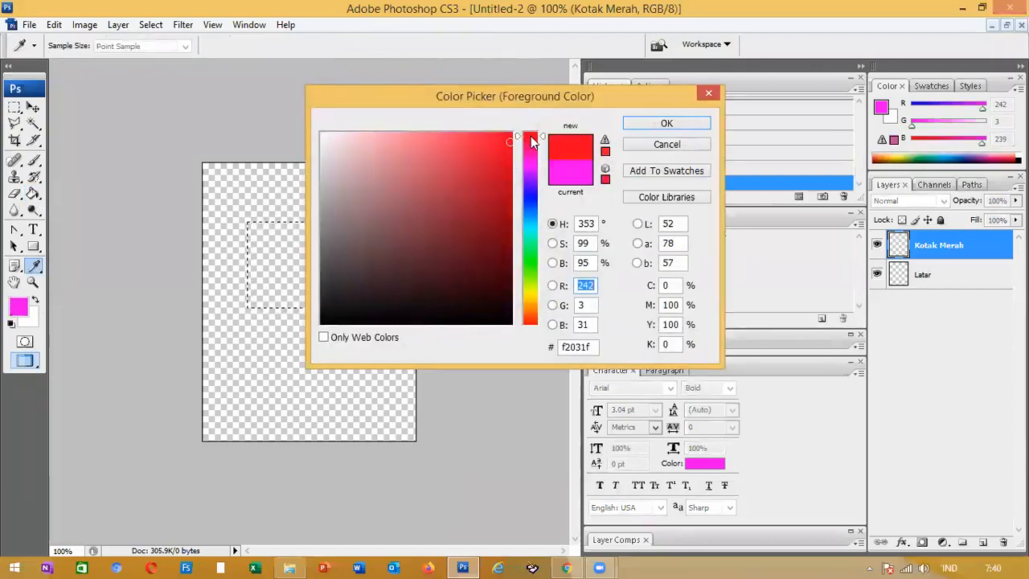
left_click_drag(499, 133, 509, 135)
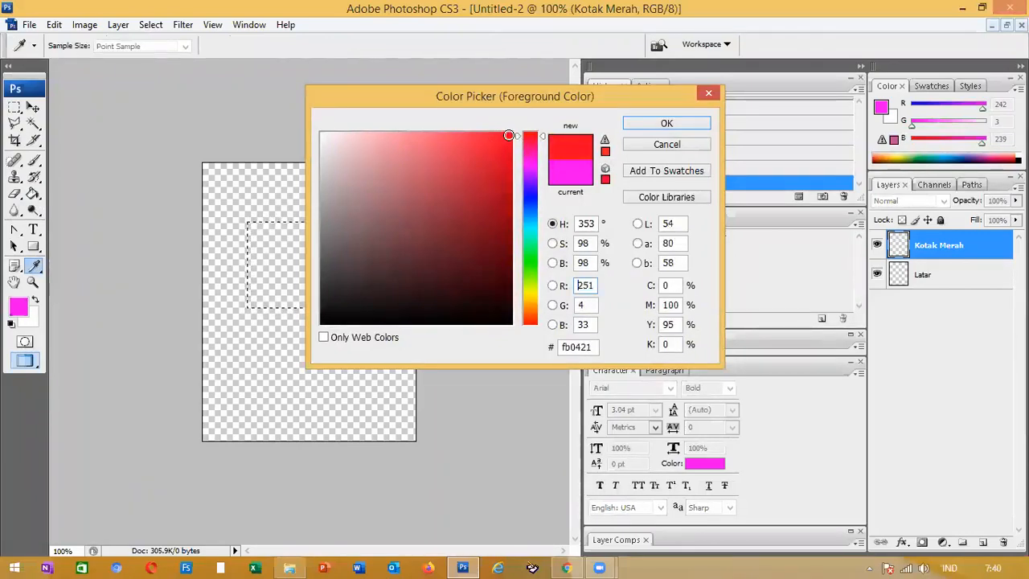
left_click(666, 122)
key("g")
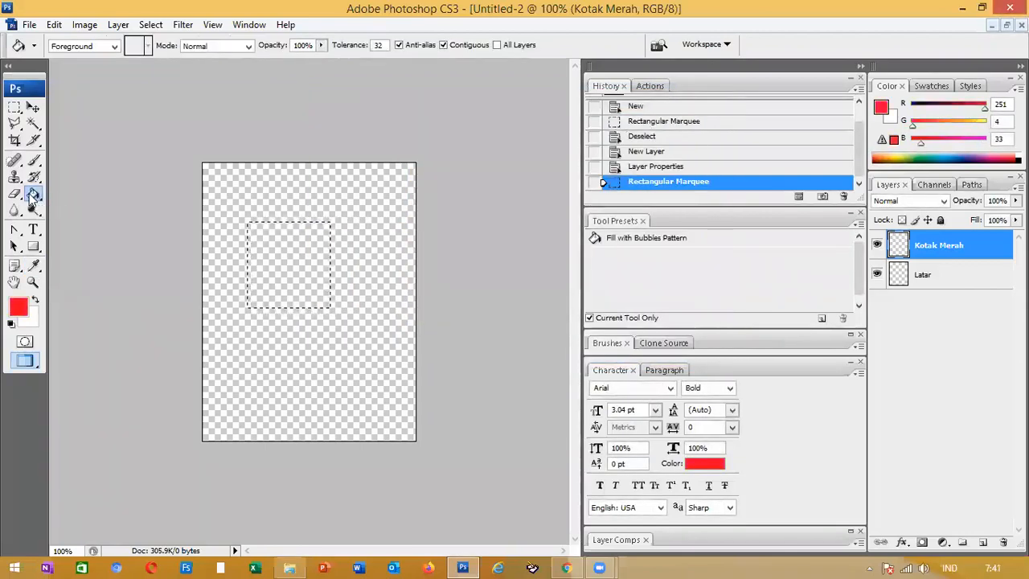
left_click(299, 241)
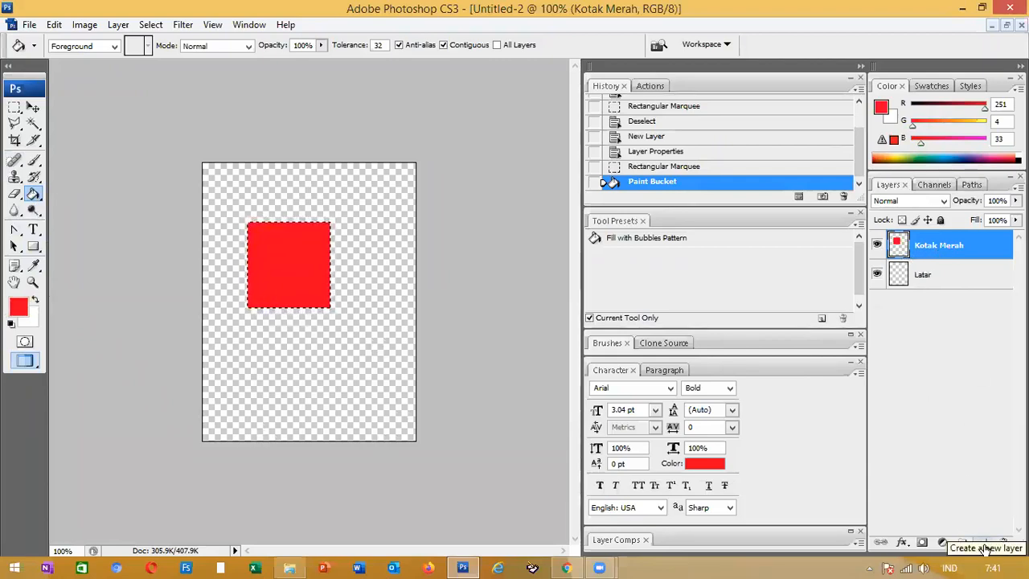
Add a new empty layer above the Kotak Merah layer
left_click(119, 24)
mouse_move(273, 41)
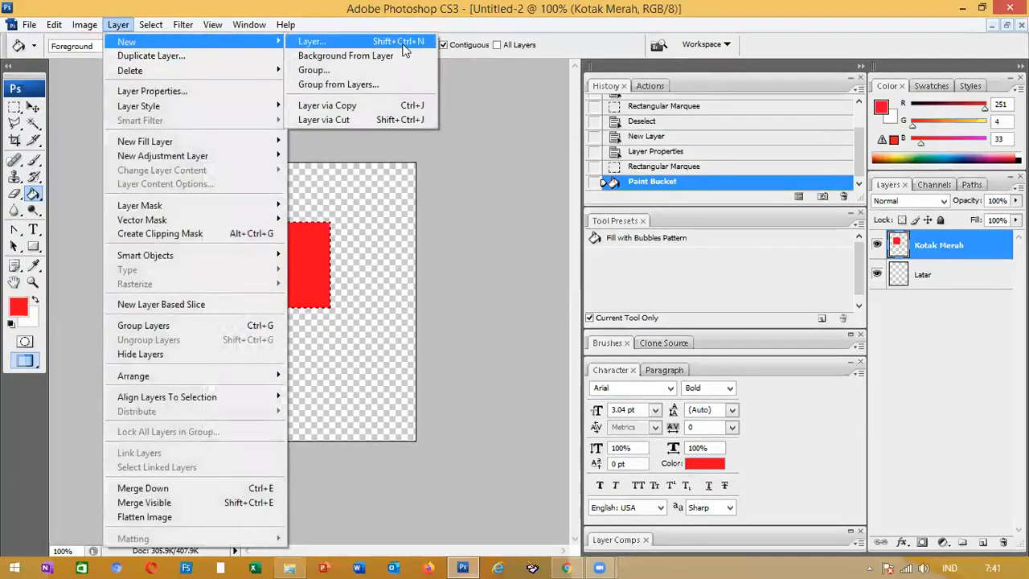
left_click(984, 474)
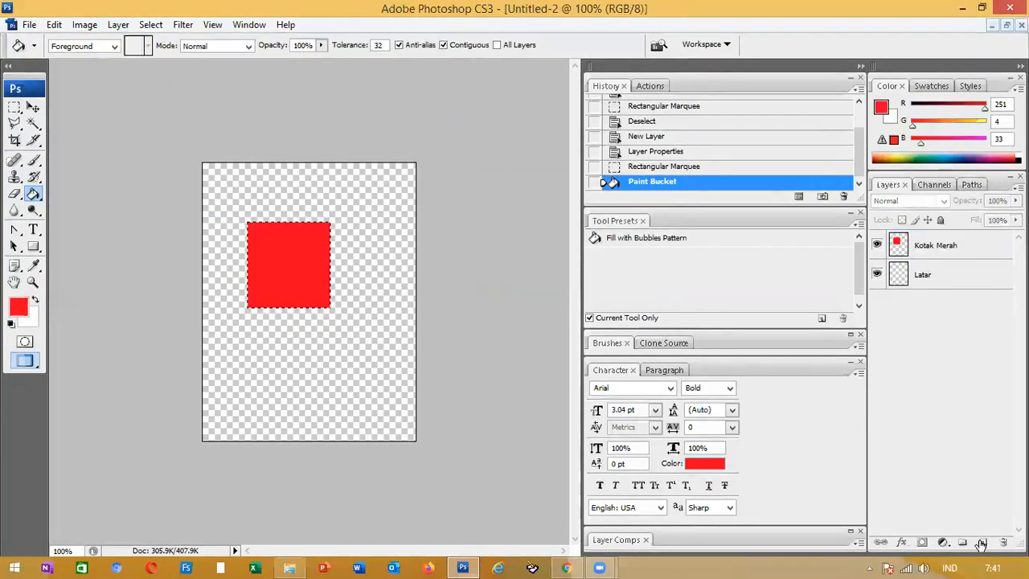
left_click(982, 543)
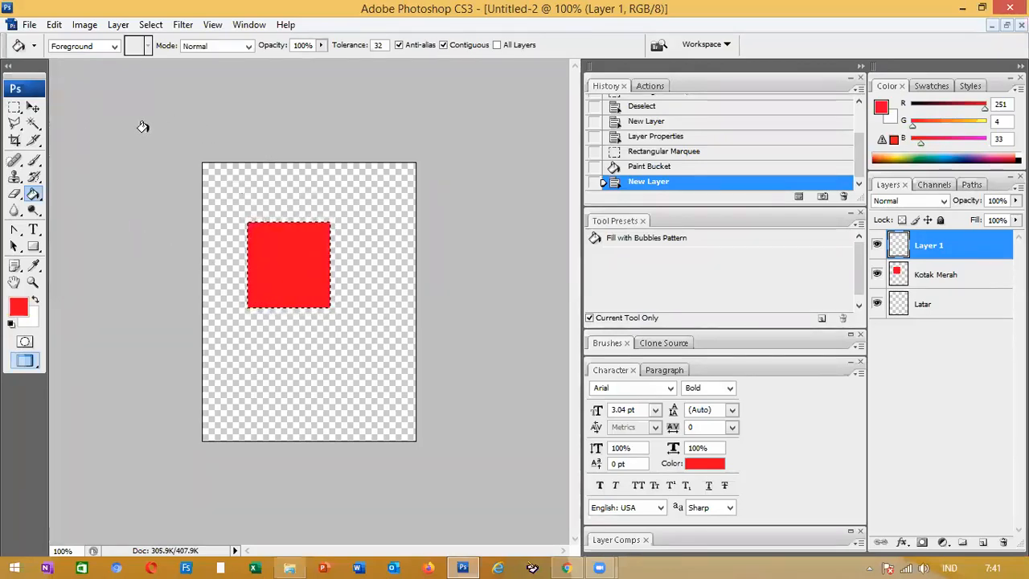
Deselect the square and use the Elliptical Marquee Tool on the new layer to draw an ellipse overlapping the red box's lower right corner
left_click(11, 125)
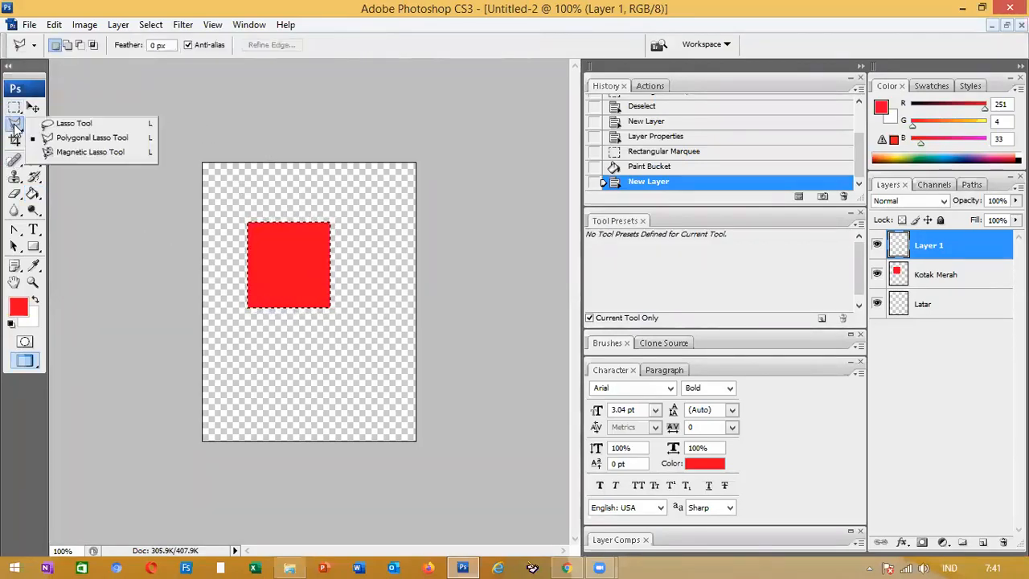
left_click(14, 107)
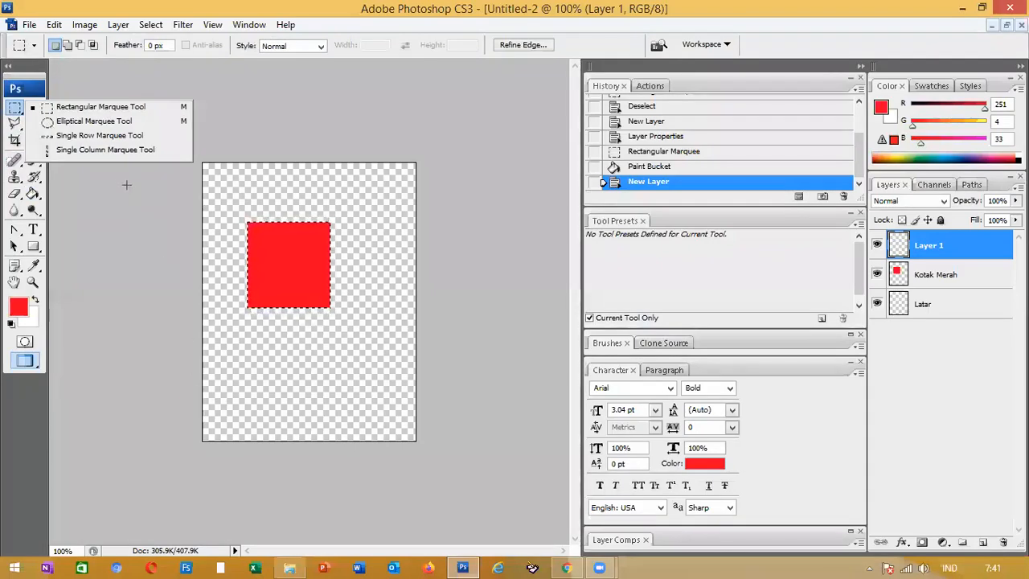
left_click(72, 151)
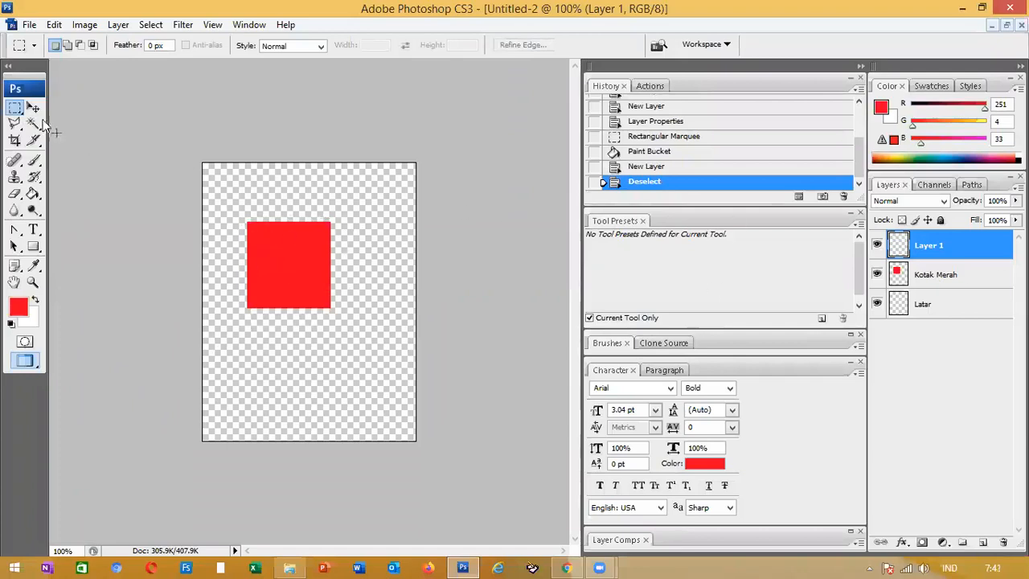
left_click(14, 113)
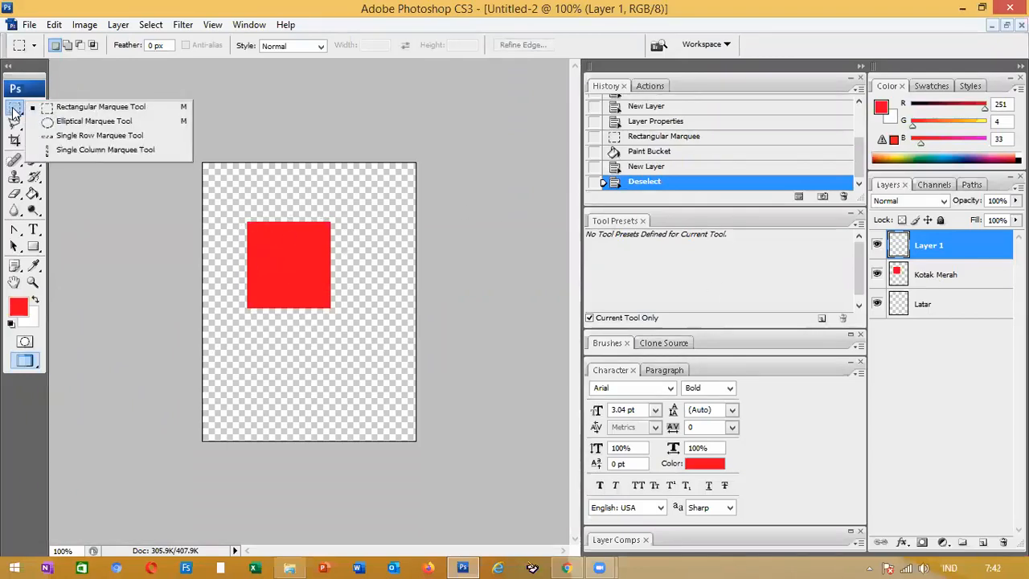
left_click(60, 122)
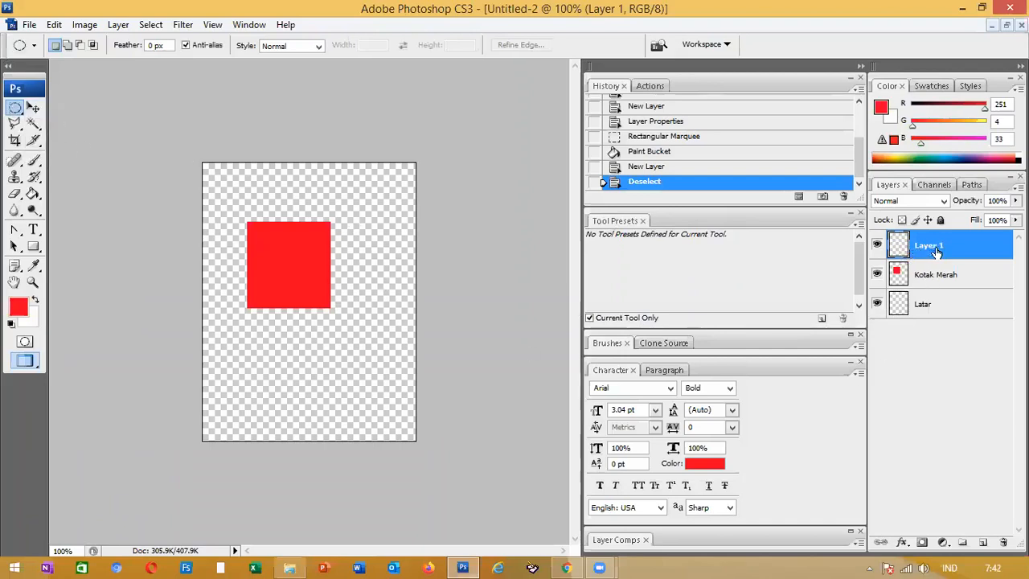
left_click_drag(378, 370, 378, 350)
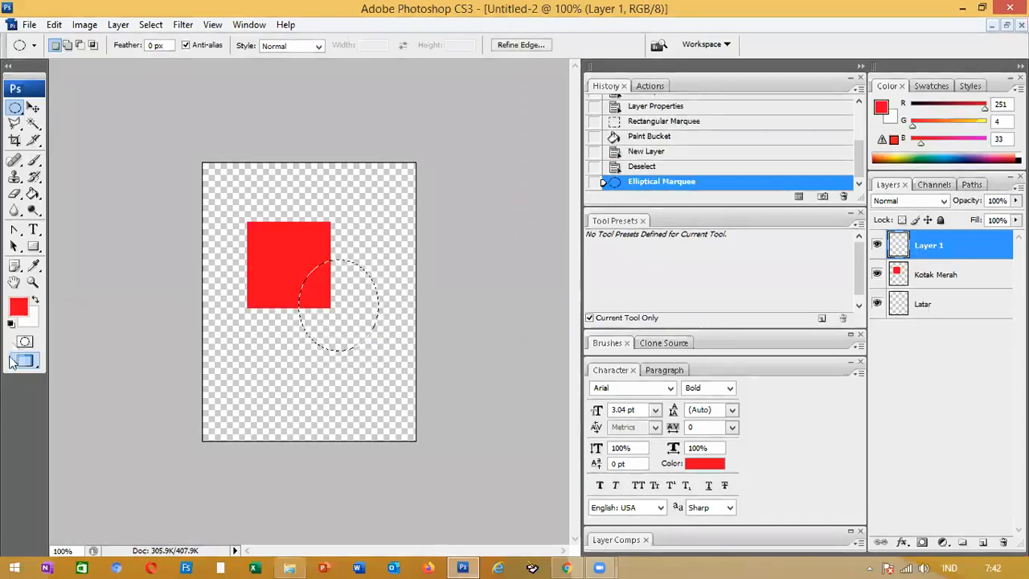
Change the foreground colour to blue, RGB 6, 54, 236
left_click(17, 305)
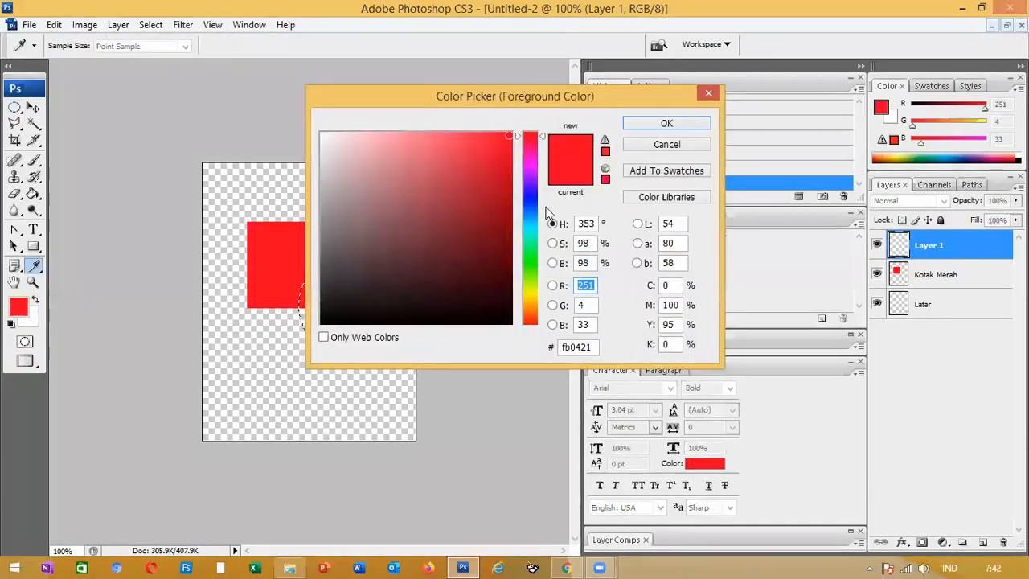
left_click(530, 203)
left_click(507, 146)
left_click(696, 123)
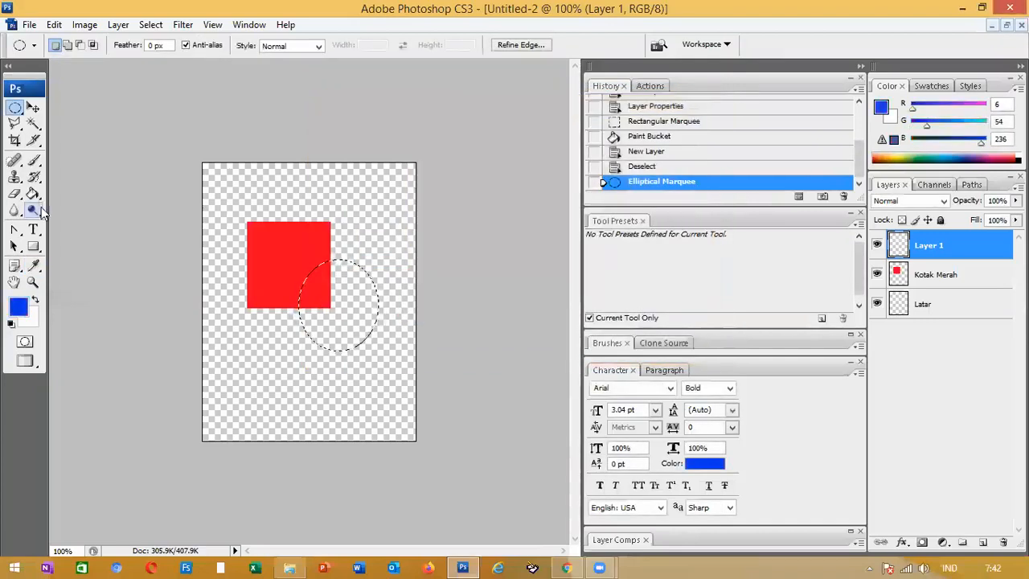
Use the Gradient Tool with the blue-to-white preset to fill the elliptical selection, trying several gradient directions and lengths
left_click(34, 193)
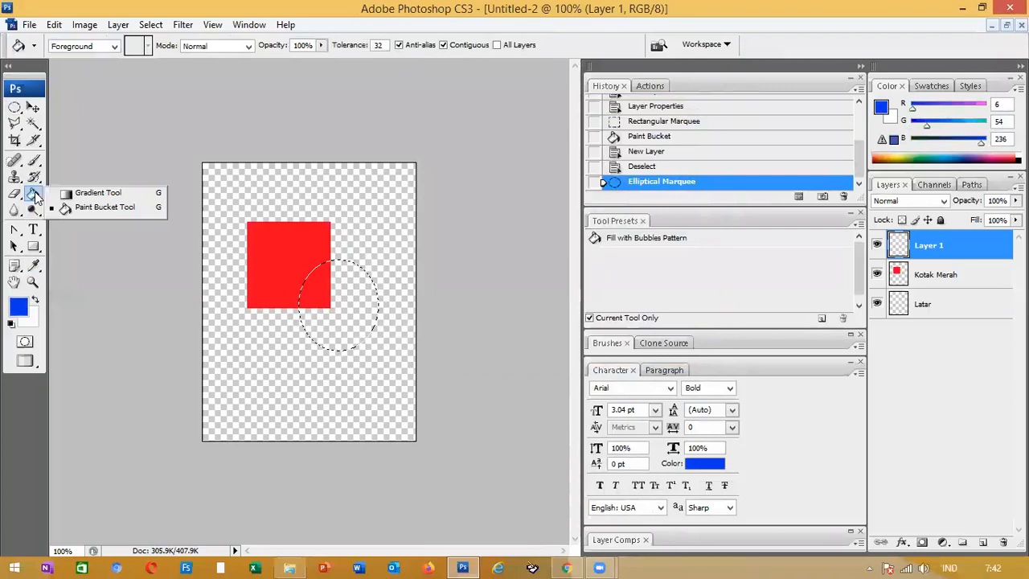
left_click(102, 193)
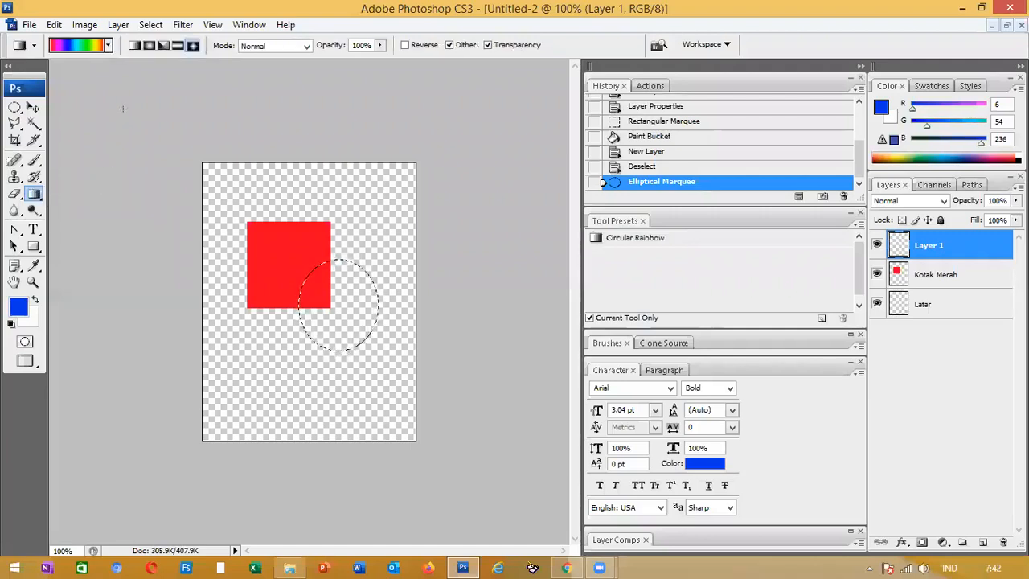
left_click(108, 45)
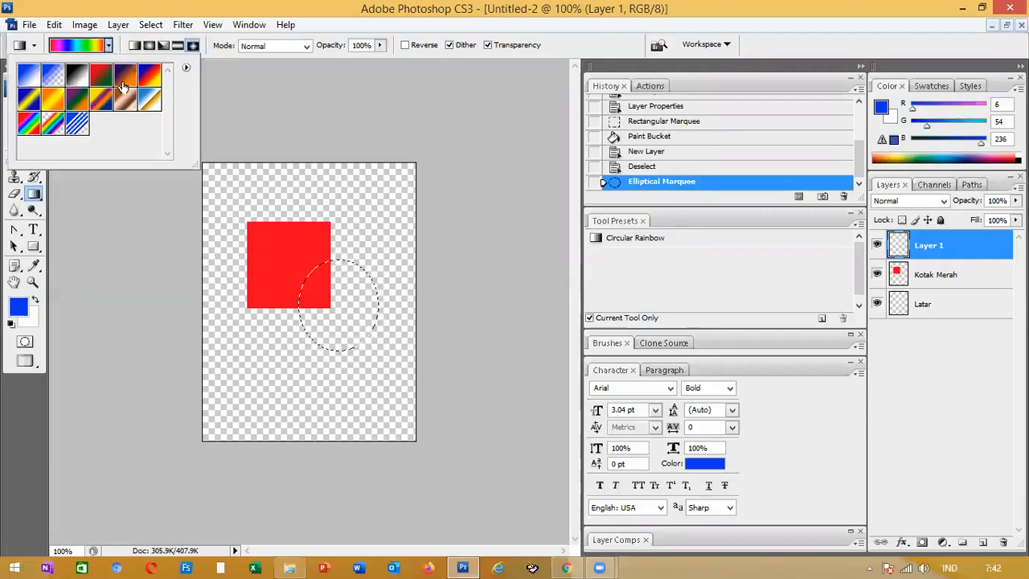
left_click(29, 79)
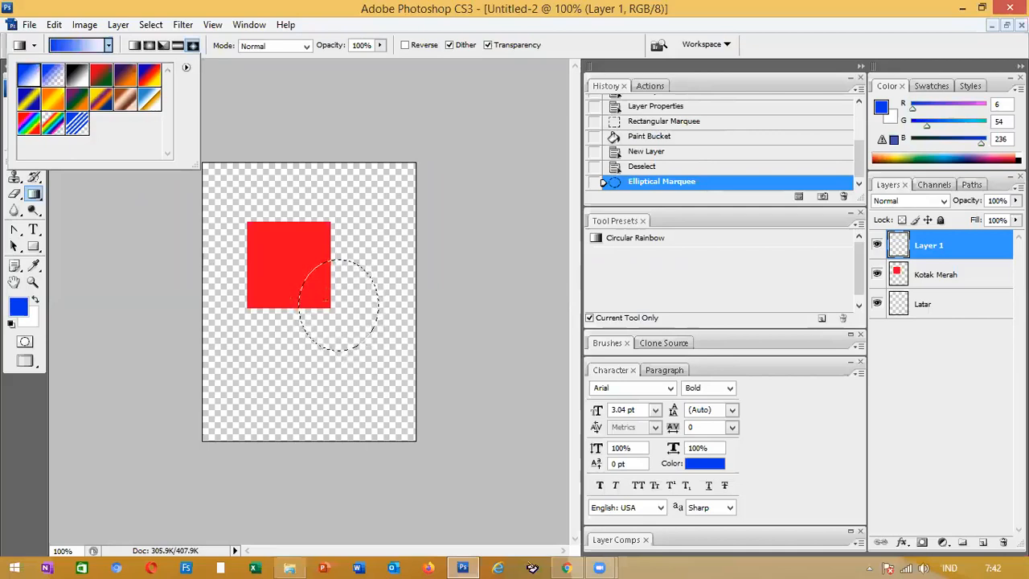
left_click_drag(343, 296, 334, 312)
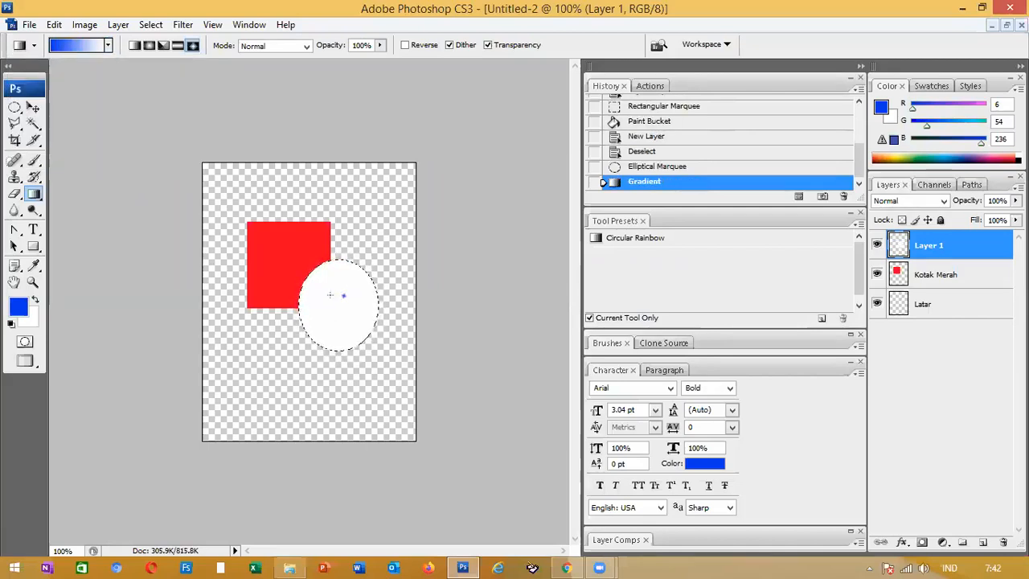
left_click_drag(317, 276, 347, 337)
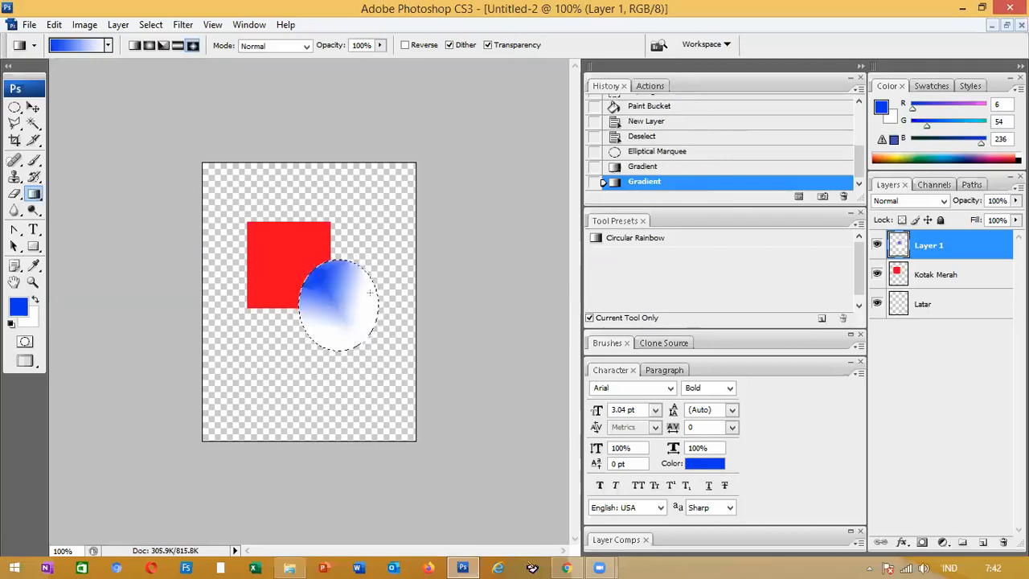
left_click_drag(369, 294, 313, 343)
left_click_drag(307, 303, 332, 326)
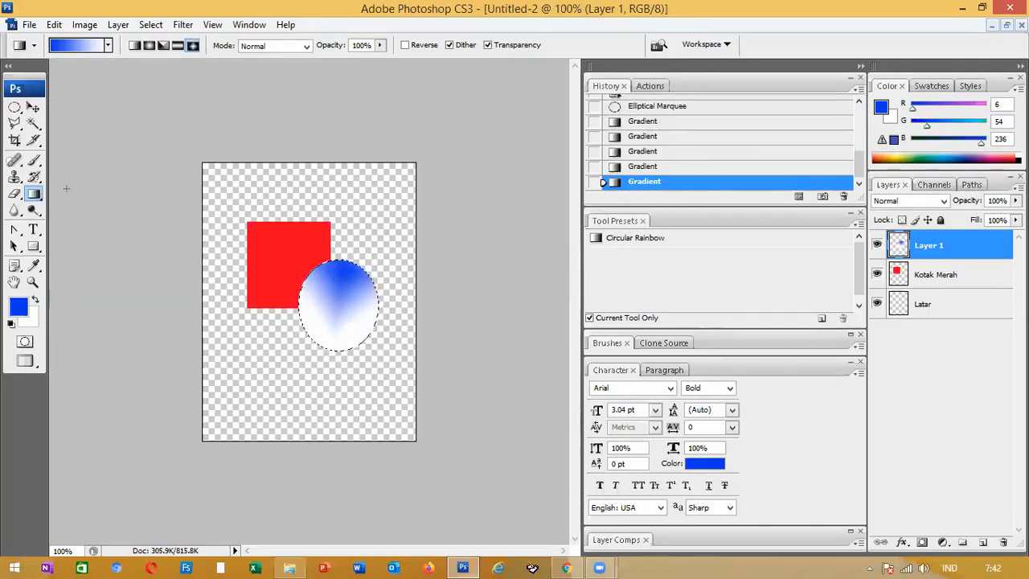
Fill the elliptical selection with the blue, red and yellow gradient preset, running diagonally from upper left to lower right, and deselect it
left_click(107, 46)
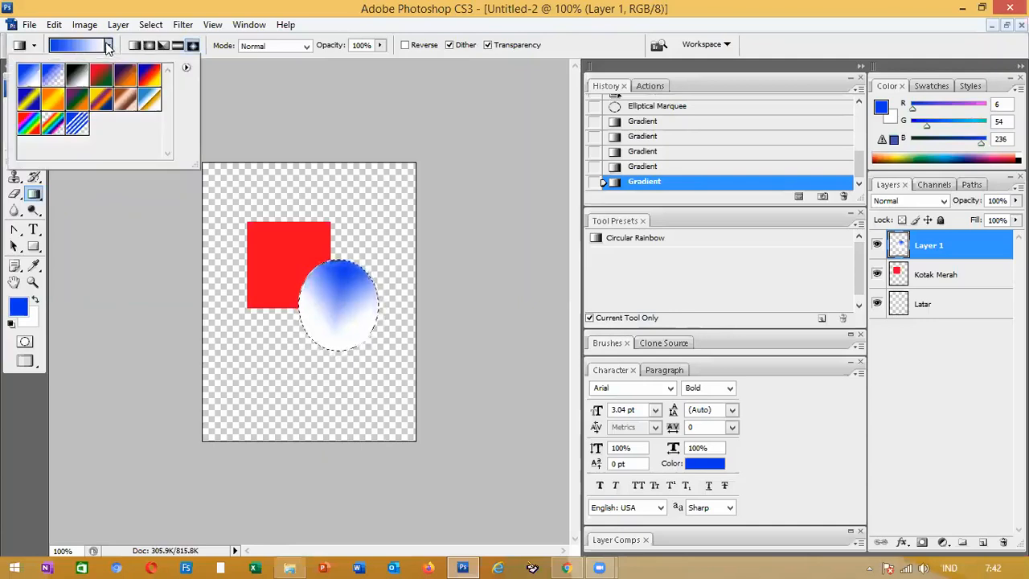
left_click(149, 80)
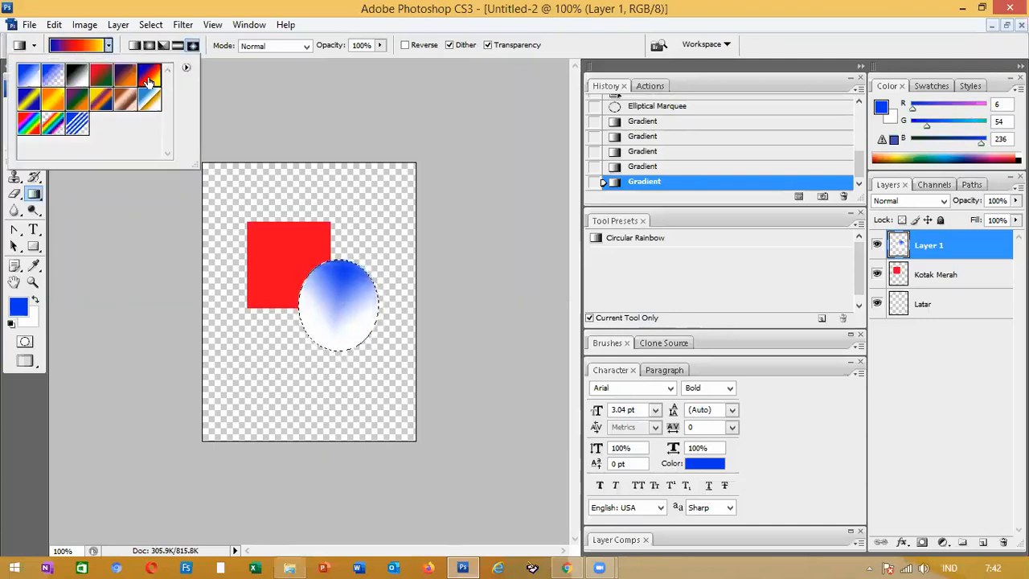
left_click(312, 273)
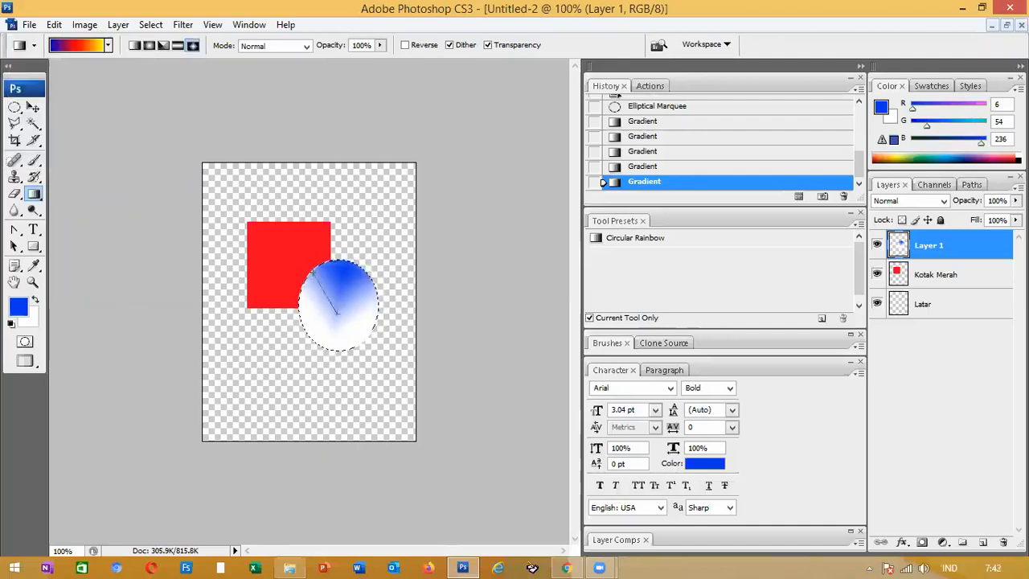
left_click_drag(363, 346, 363, 346)
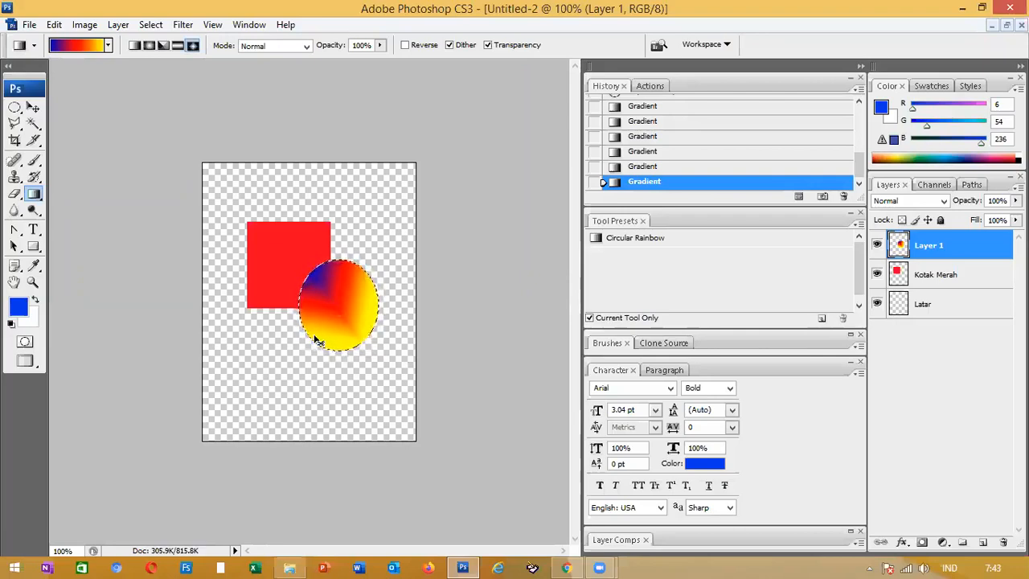
key("ctrl+d")
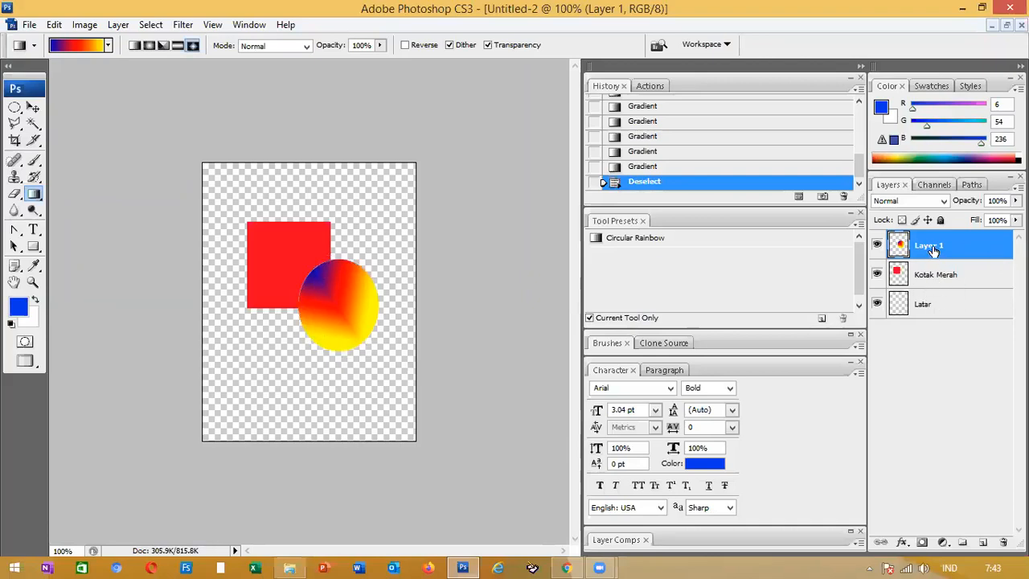
Rename the gradient ellipse's layer as "Bulat Gradient"
left_click(935, 294)
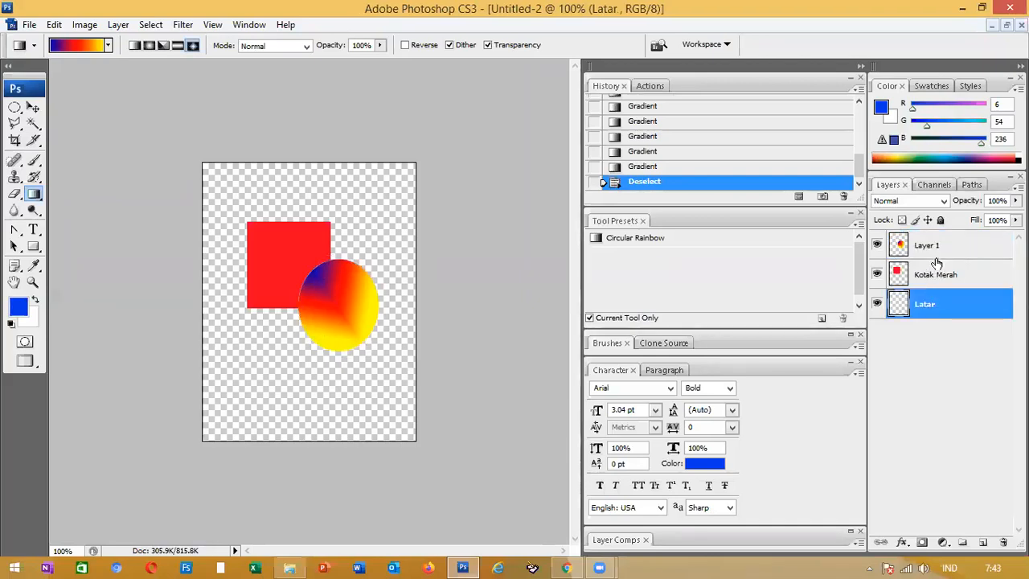
left_click(939, 267)
left_click(931, 250)
double_click(928, 248)
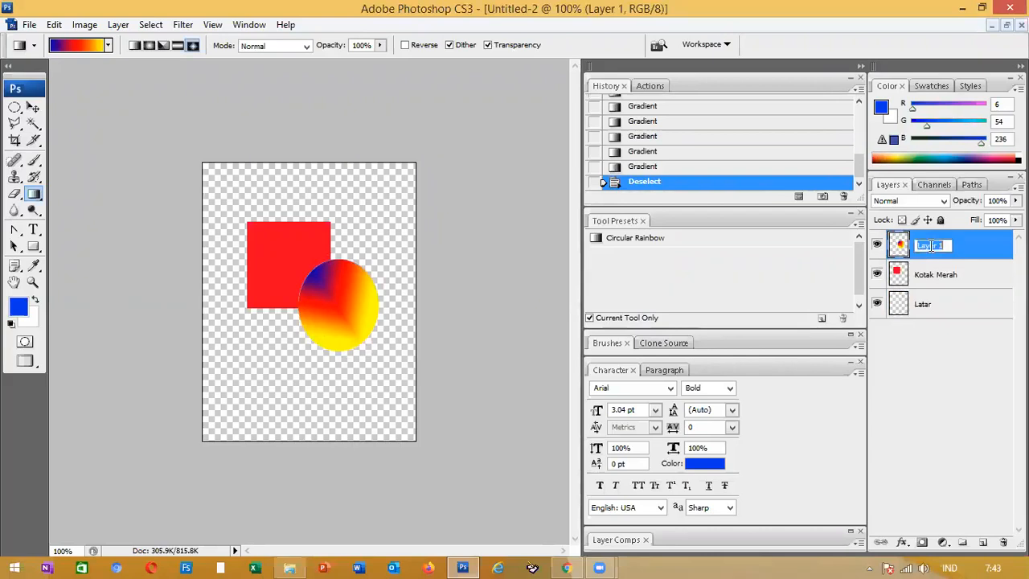
type("Bulat Gradient")
key("Return")
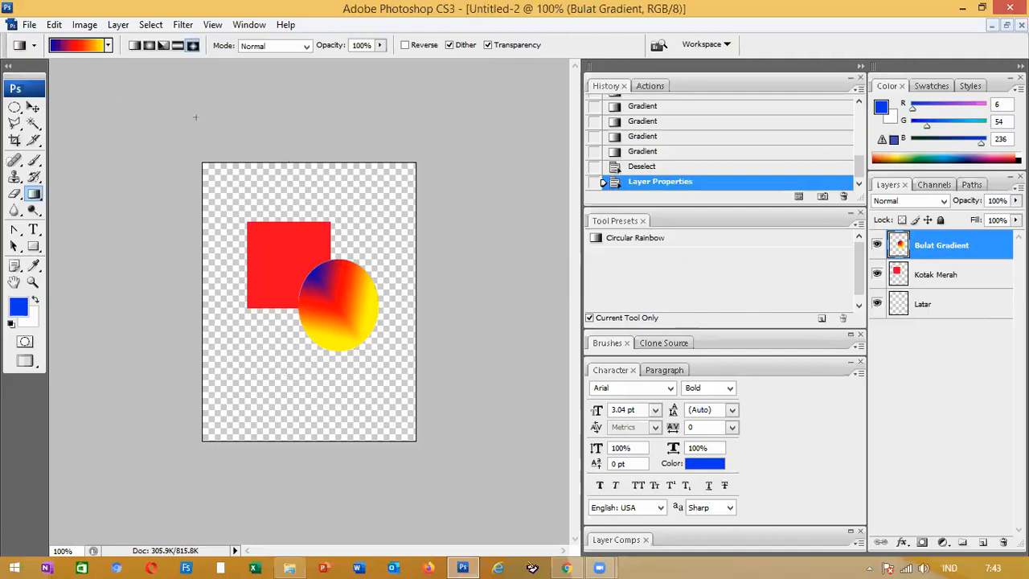
Use the Move Tool to shift the gradient ellipse left and the red box down behind it, each on its own layer
left_click(32, 108)
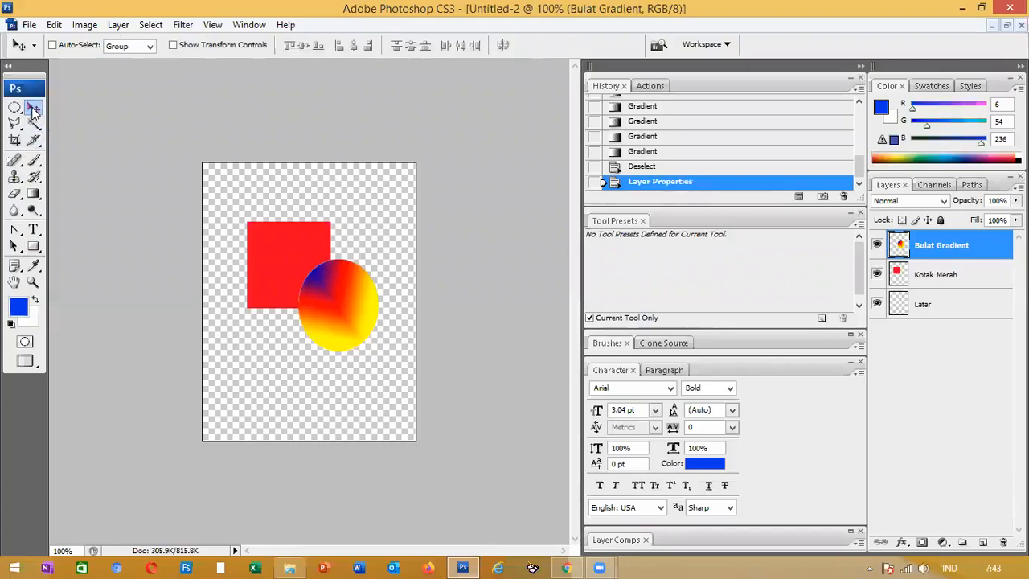
left_click_drag(348, 310, 318, 288)
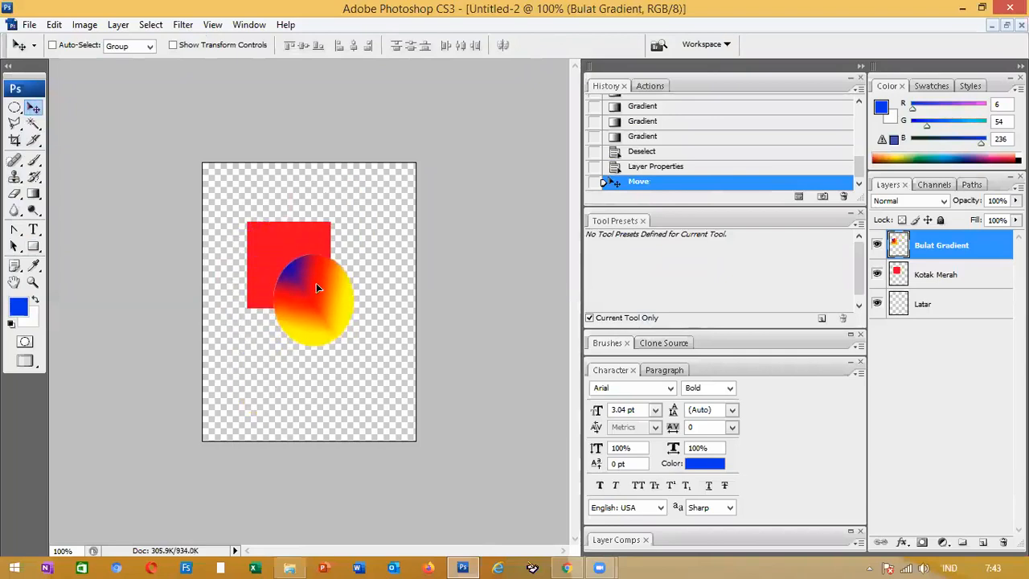
left_click(934, 281)
left_click_drag(297, 235, 269, 321)
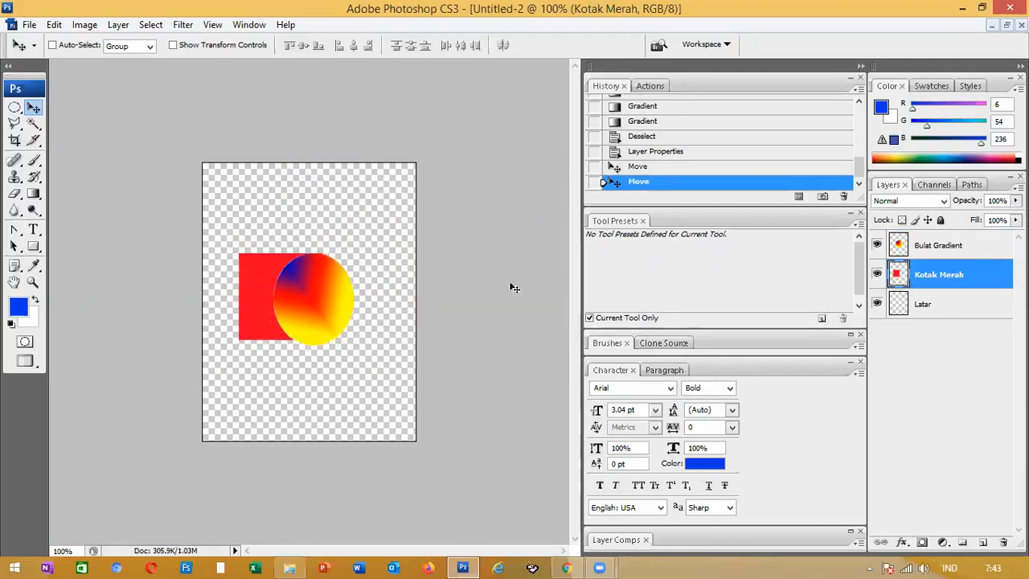
Move the empty Latar layer's content, and move the red box up and right behind the upper part of the ellipse
left_click(920, 309)
left_click_drag(301, 255, 268, 279)
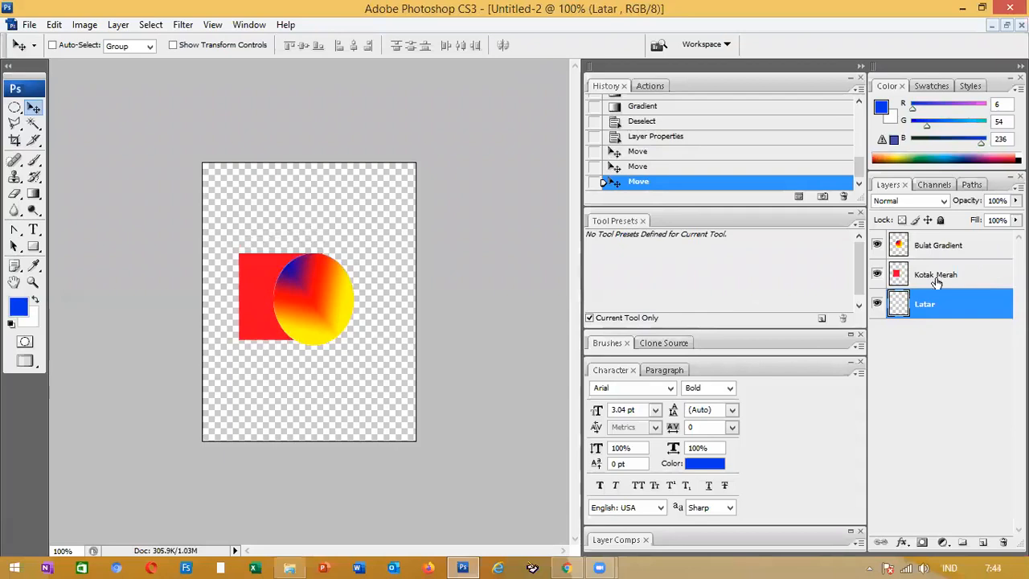
left_click_drag(935, 277, 678, 281)
left_click_drag(271, 280, 314, 240)
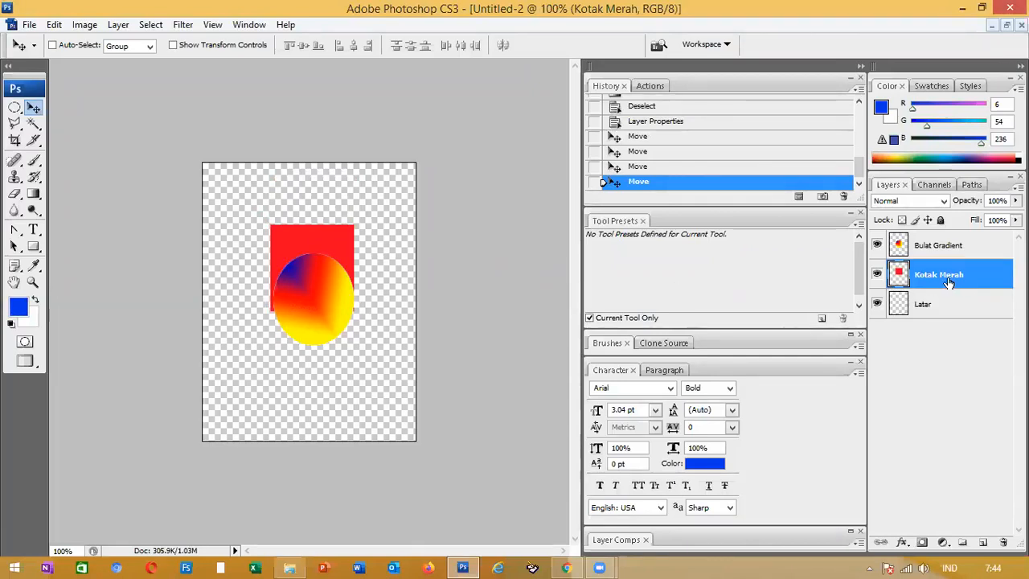
Bring Kotak Merah above Bulat Gradient, shift the red box up and left, and put Bulat Gradient back on top
left_click_drag(937, 279, 940, 241)
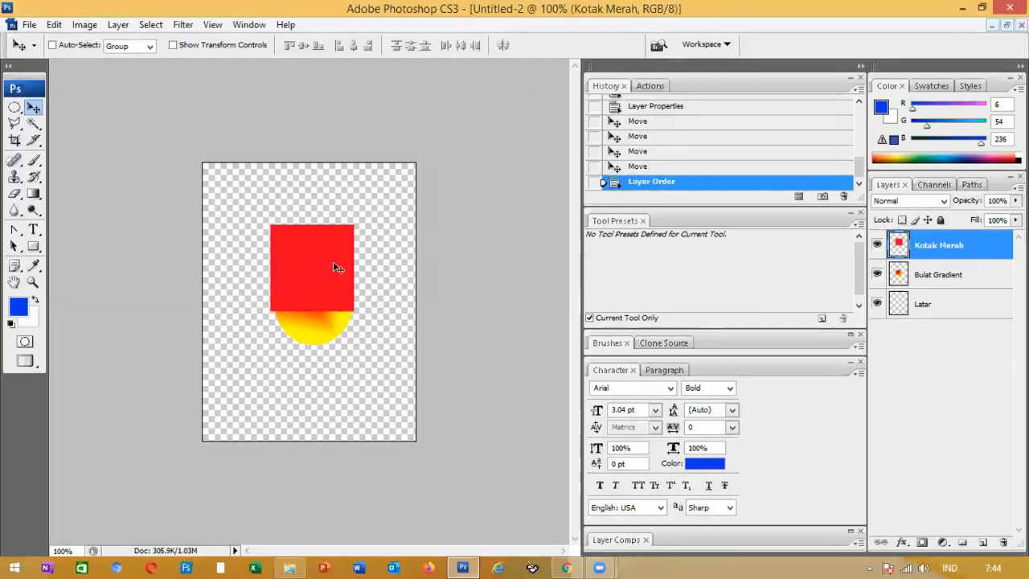
left_click_drag(317, 286, 304, 258)
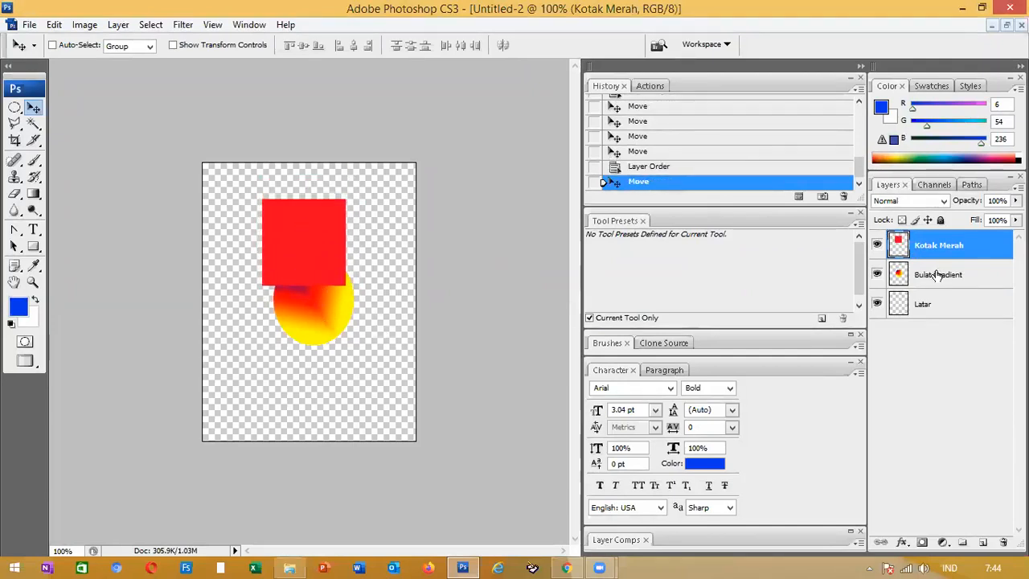
left_click_drag(937, 279, 932, 248)
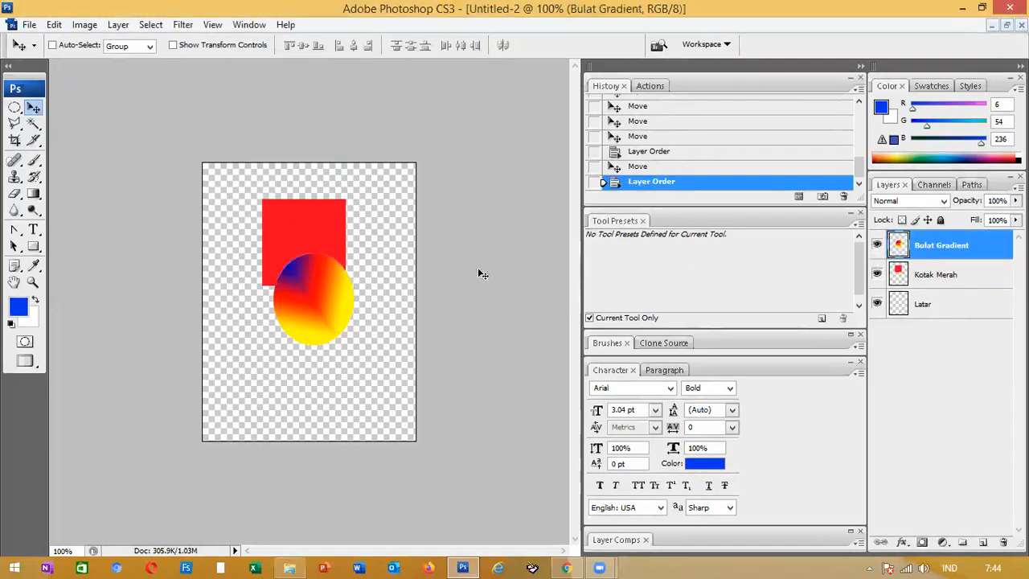
Add a new layer on top and draw a square Rectangular Marquee selection overlapping the lower left of the ellipse
left_click(15, 106)
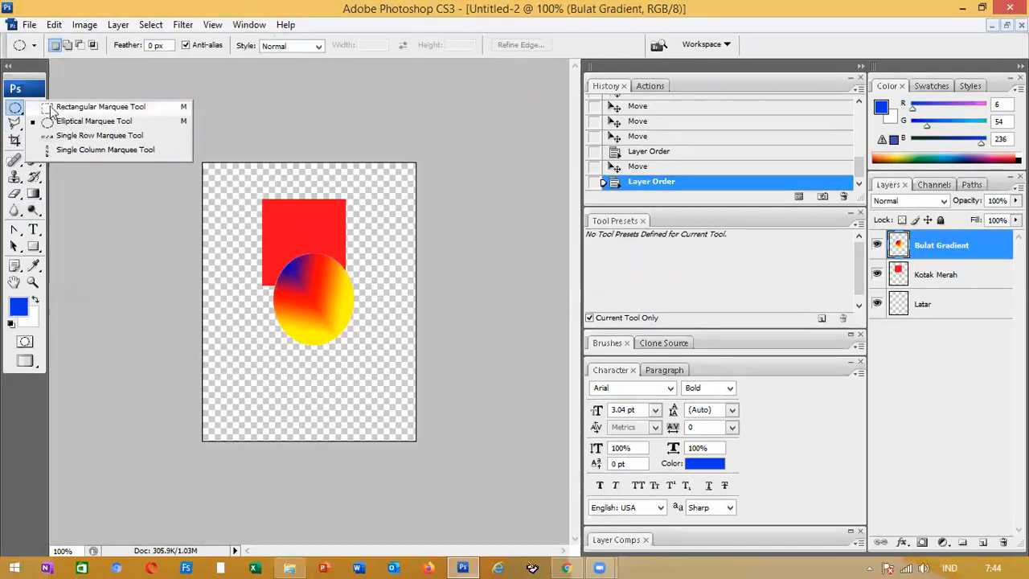
left_click(66, 106)
left_click_drag(233, 171, 294, 243)
key("Escape")
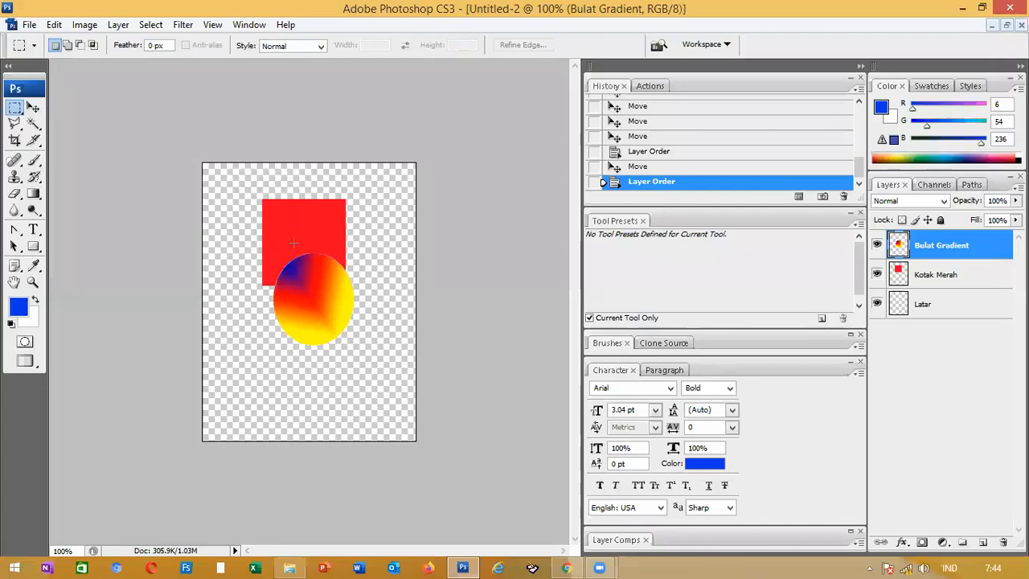
left_click(982, 542)
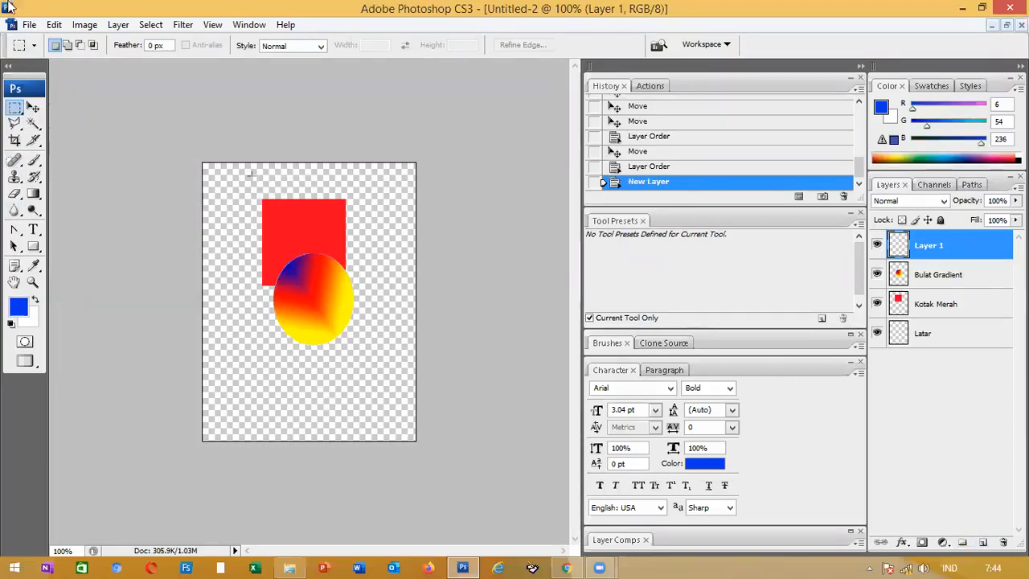
left_click_drag(250, 314, 333, 396)
Change the foreground colour to green, RGB 33, 236, 6
left_click(18, 308)
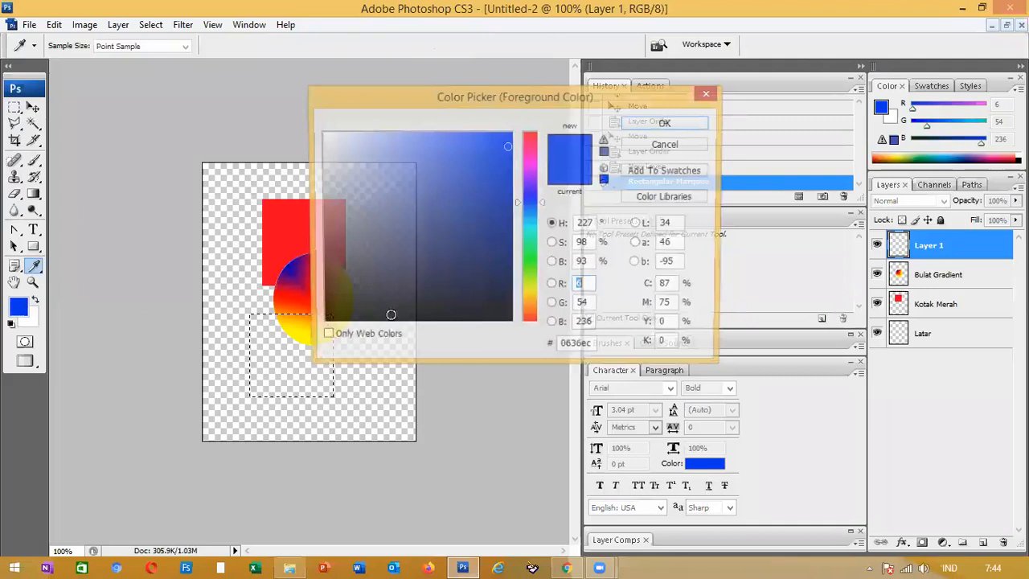
left_click(530, 265)
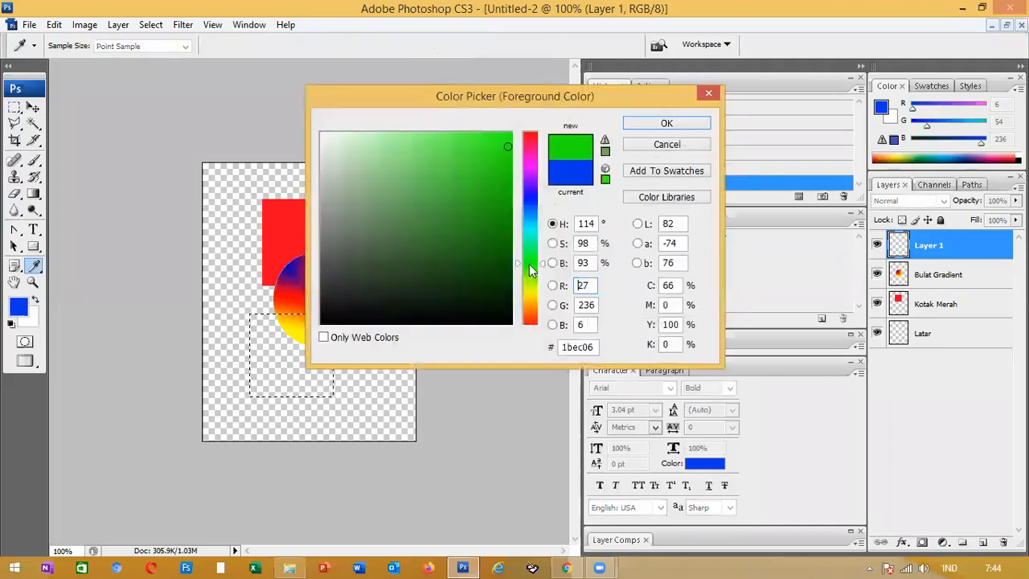
left_click(666, 123)
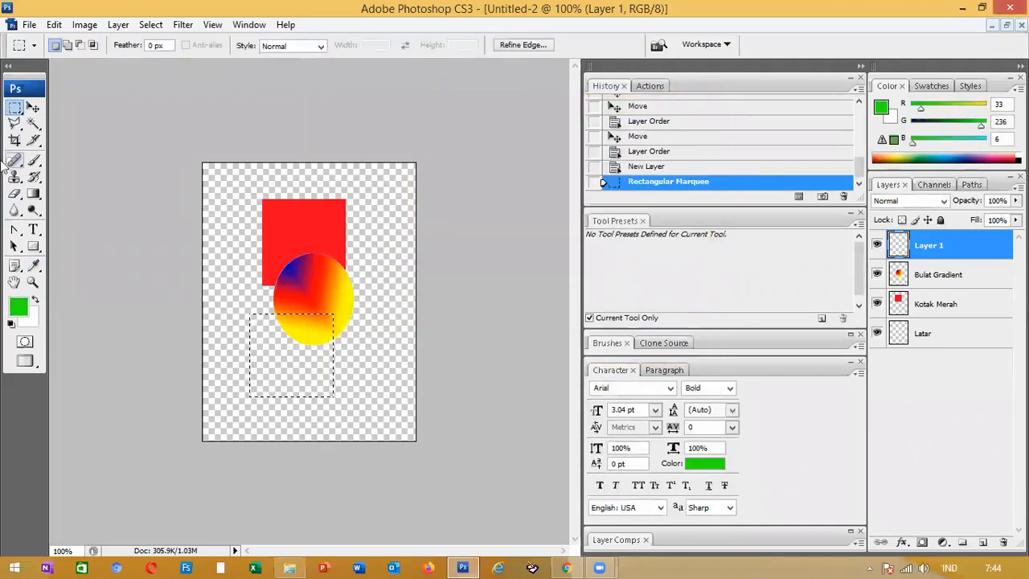
Fill the square selection with the green foreground colour using the Paint Bucket Tool and deselect it
left_click(33, 195)
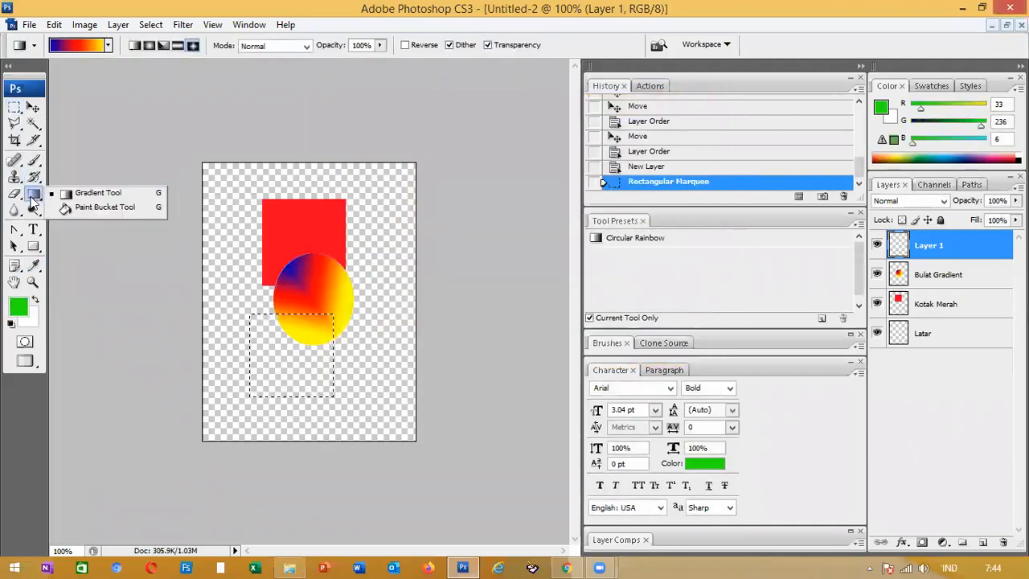
left_click(89, 208)
left_click(273, 340)
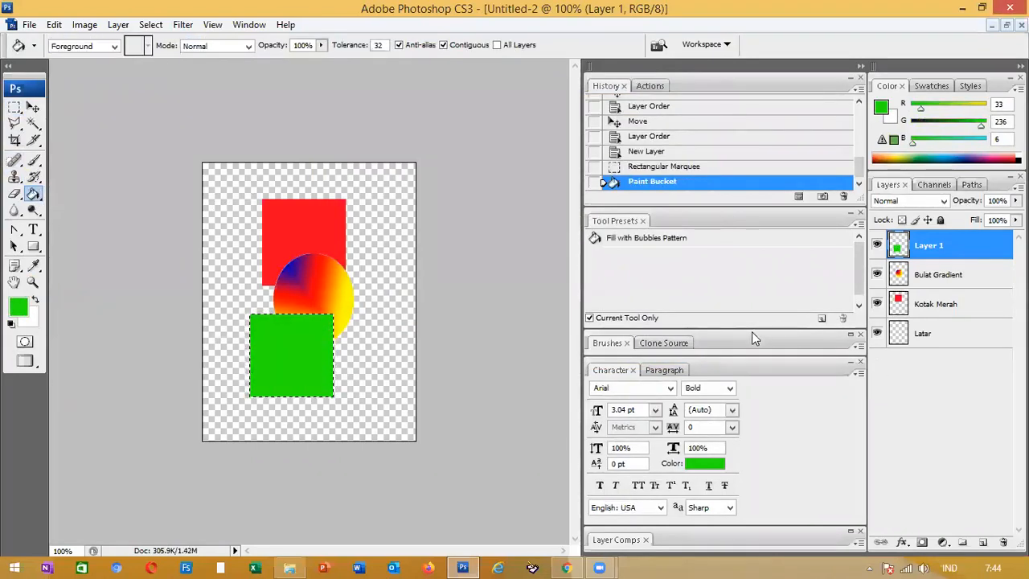
key("ctrl+d")
Rename the green square's layer as "Kotak Hijau"
double_click(926, 250)
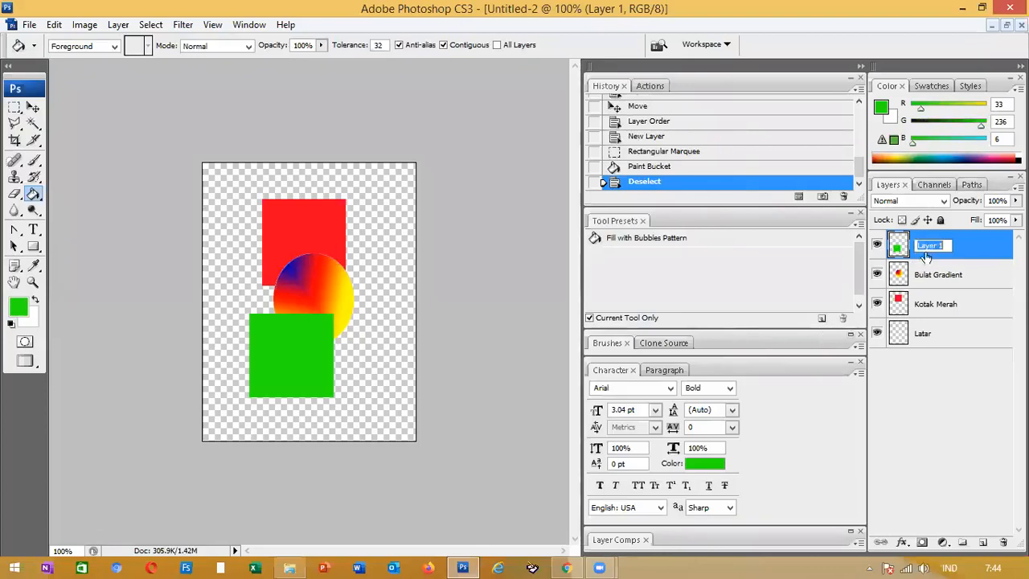
type("Kotak Hi")
key("Return")
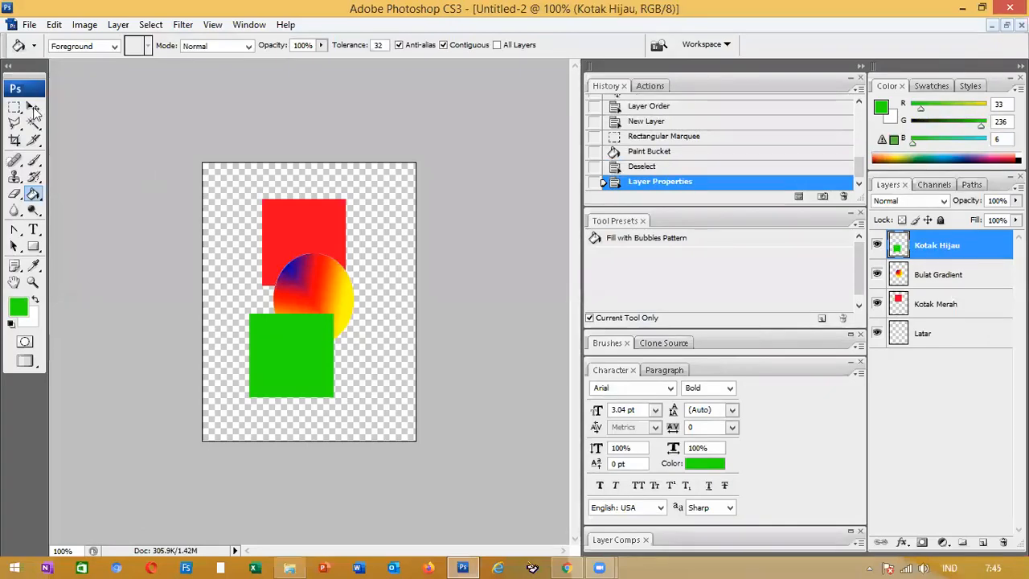
Shift the green box slightly right and down, and reorder its layer to sit below Kotak Merah and above Latar
key("v")
mouse_move(299, 367)
left_mouse_down()
mouse_move(330, 382)
mouse_move(318, 370)
left_mouse_up()
mouse_move(305, 236)
left_mouse_down()
mouse_move(317, 228)
mouse_move(297, 254)
mouse_move(302, 247)
left_mouse_up()
left_click_drag(941, 252, 929, 295)
left_click_drag(933, 276, 916, 301)
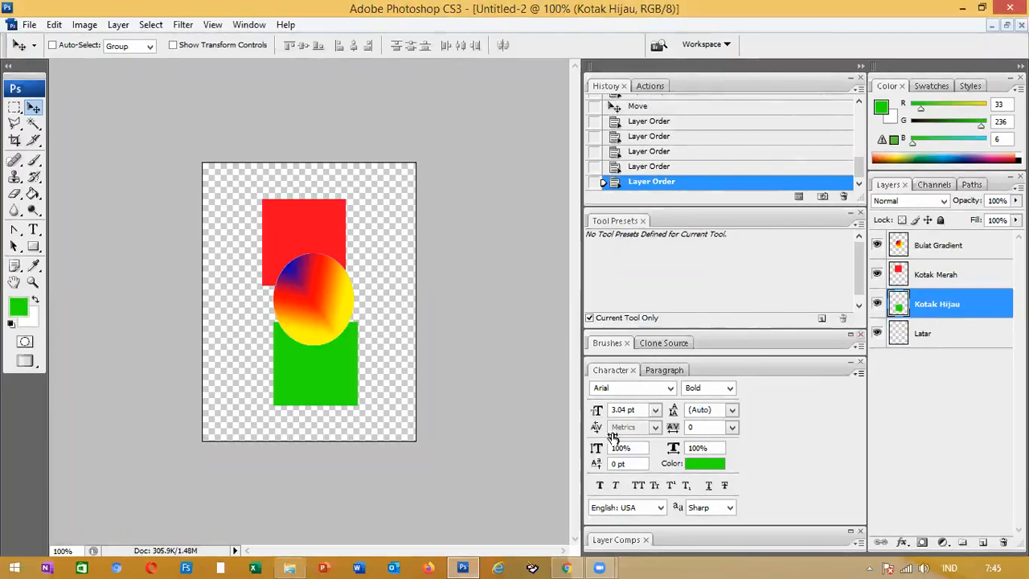
Line up the red and green boxes vertically behind the ellipse, with a gap between the two boxes
mouse_move(344, 383)
left_mouse_down()
mouse_move(303, 381)
mouse_move(332, 374)
left_mouse_up()
mouse_move(318, 213)
left_mouse_down()
mouse_move(322, 227)
mouse_move(328, 221)
left_mouse_up()
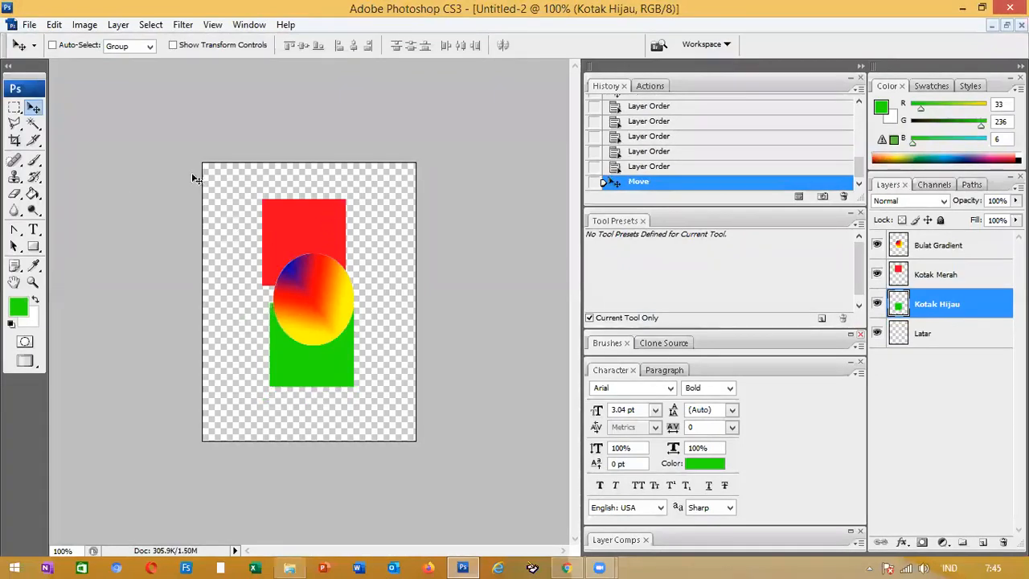
left_click(923, 277)
mouse_move(299, 234)
left_mouse_down()
mouse_move(308, 232)
mouse_move(306, 245)
left_mouse_up()
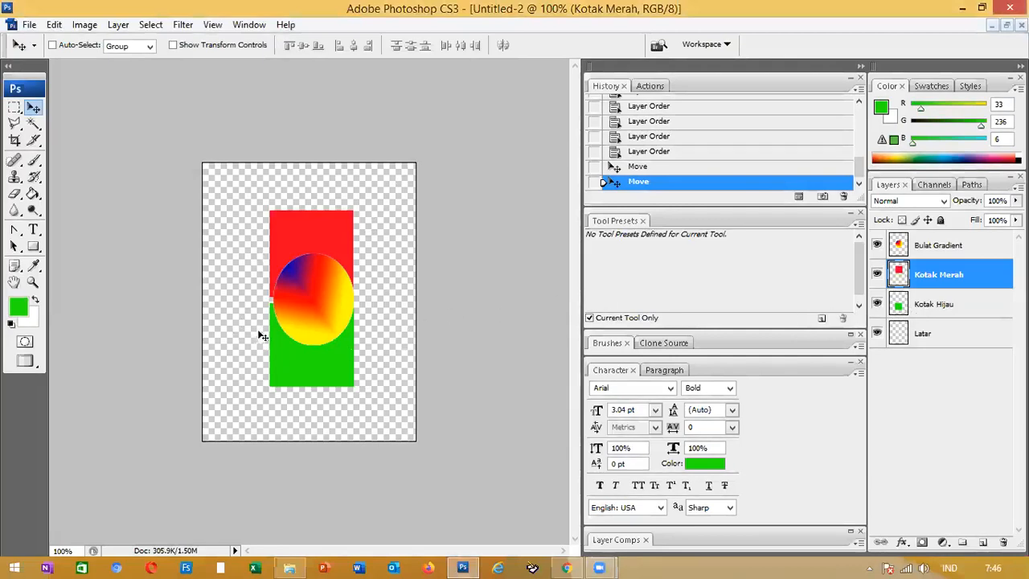
left_click(961, 307)
left_click_drag(338, 372, 337, 395)
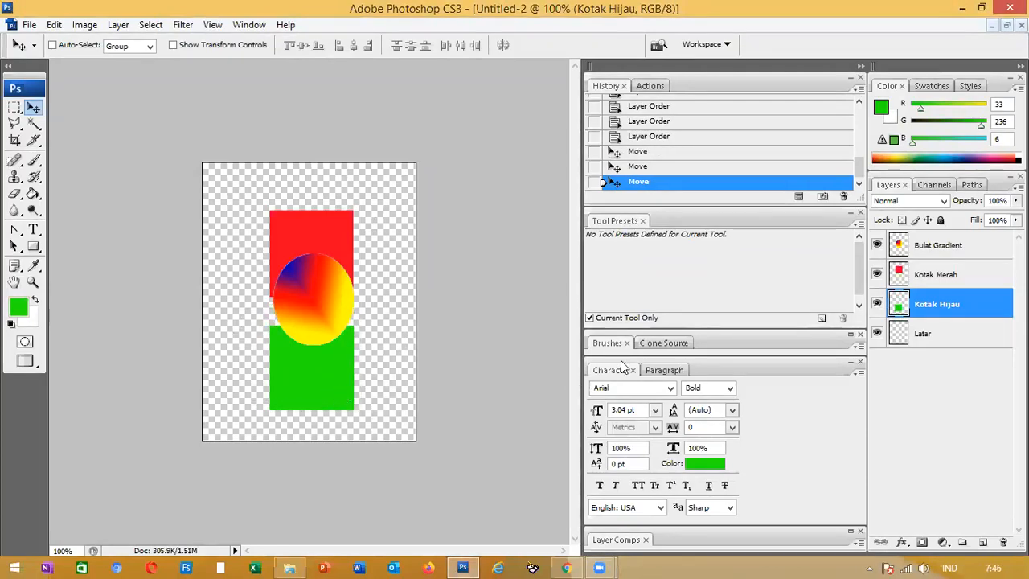
left_click(12, 124)
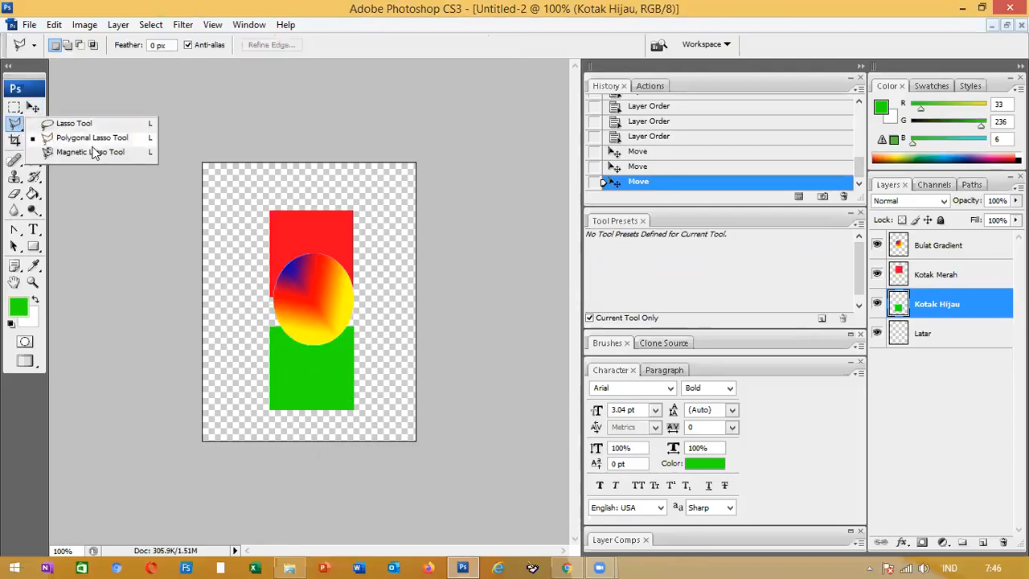
left_click(15, 107)
left_click(14, 123)
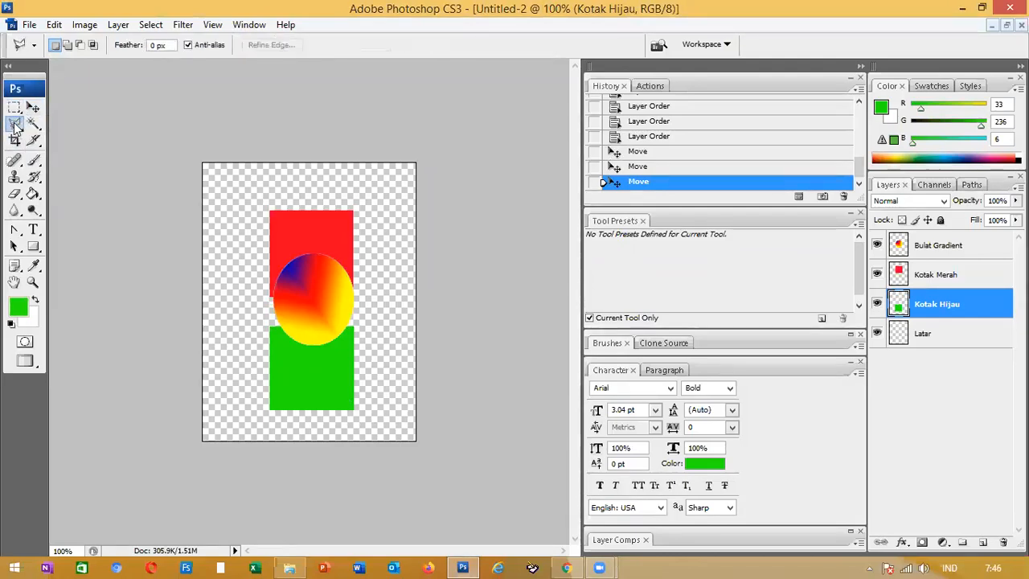
Select the ellipse's bottom part overlapping the green box with the Rectangular Marquee Tool, delete it from Bulat Gradient, and deselect
left_click(14, 108)
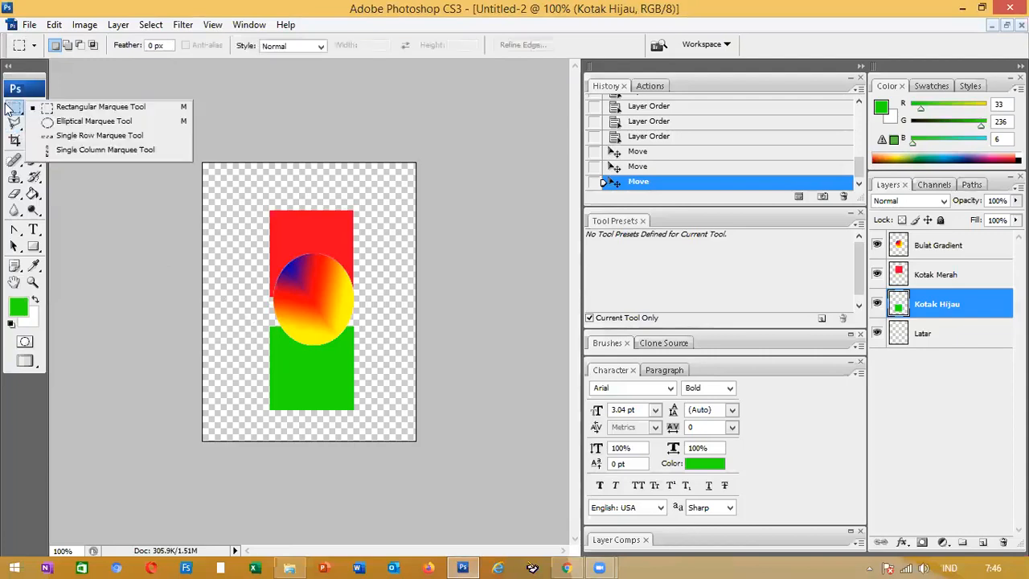
left_click(72, 114)
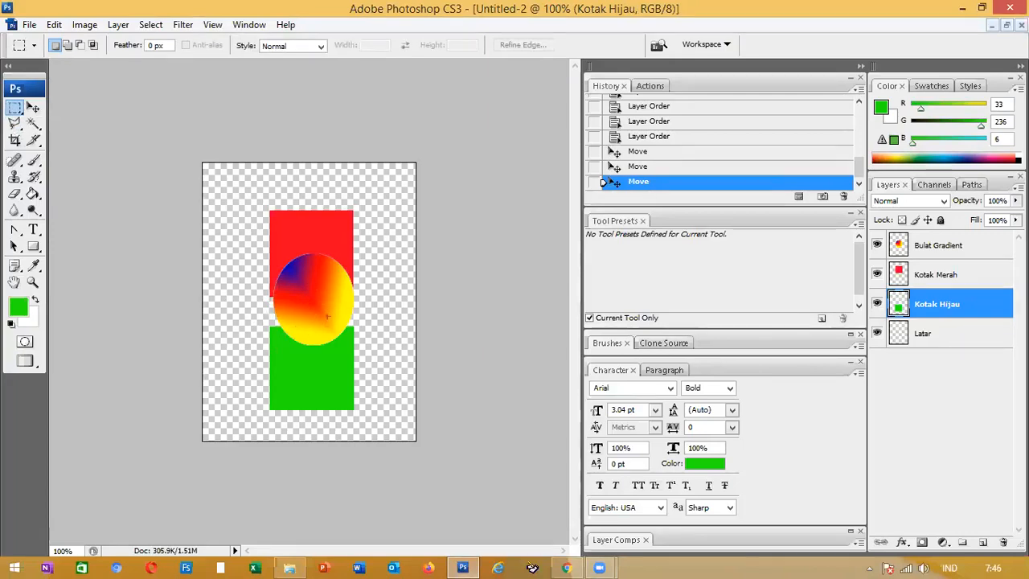
left_click(938, 250)
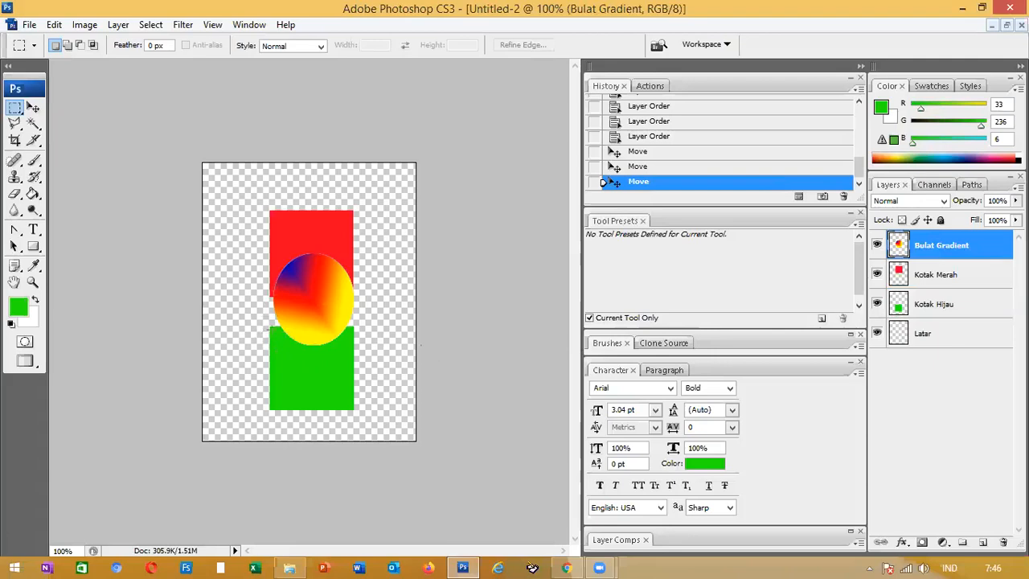
mouse_move(349, 353)
left_mouse_down()
mouse_move(361, 350)
mouse_move(353, 358)
left_mouse_up()
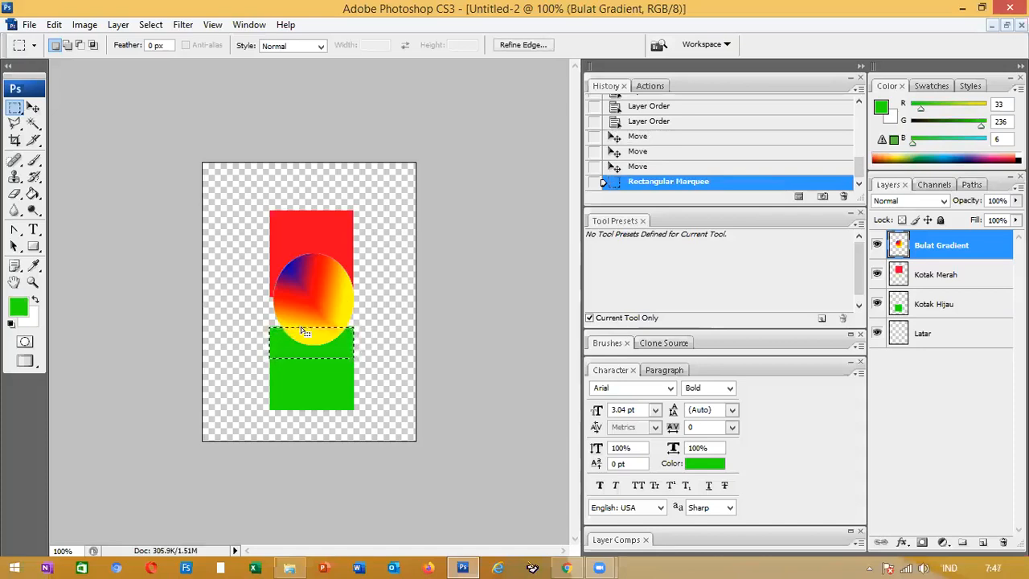
key("Delete")
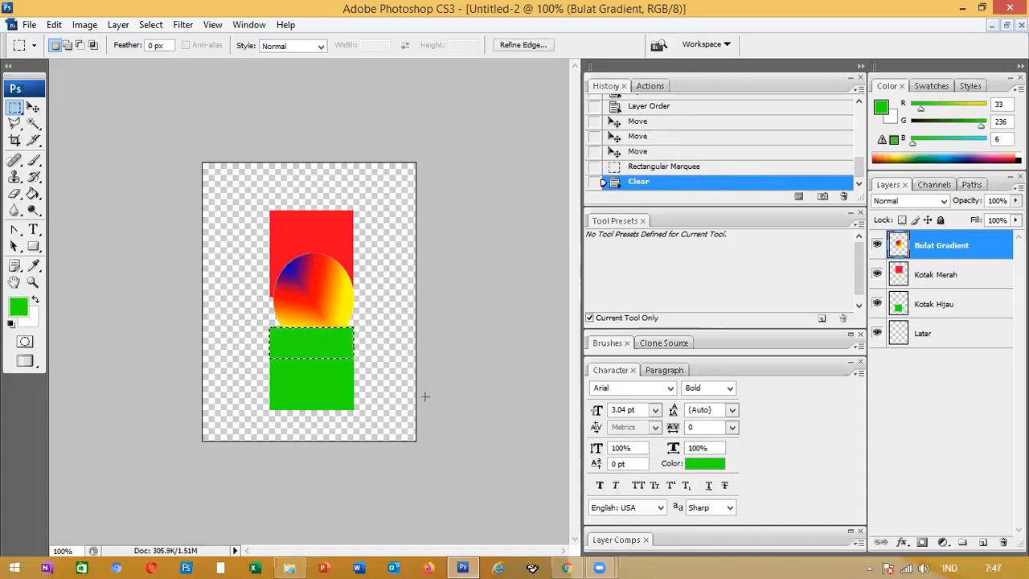
key("ctrl+d")
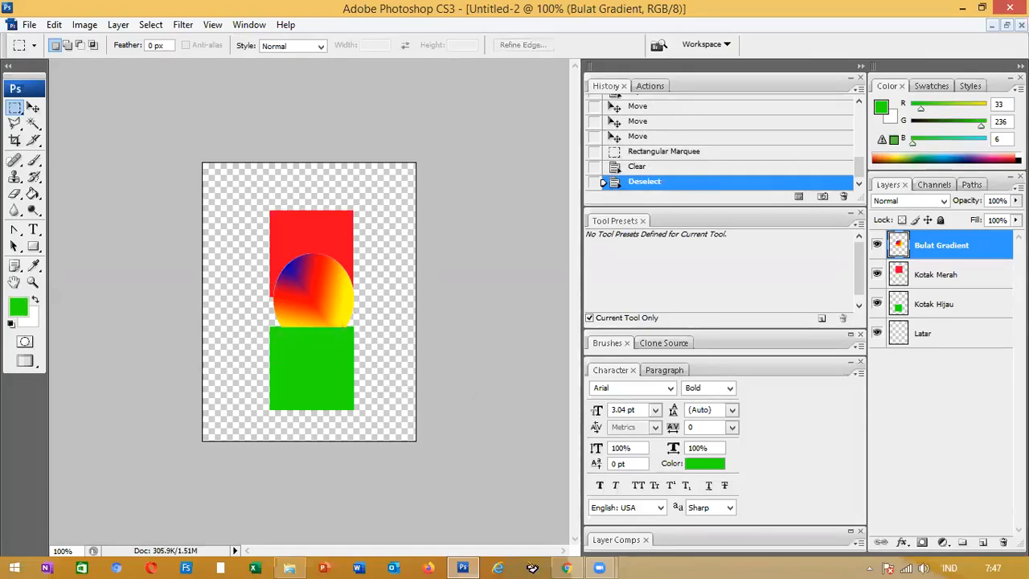
Move the trimmed ellipse slightly down onto the green box, and make Kotak Merah the active layer
left_click(33, 108)
mouse_move(333, 394)
left_mouse_down()
mouse_move(329, 364)
mouse_move(334, 418)
mouse_move(329, 385)
mouse_move(336, 392)
mouse_move(343, 350)
mouse_move(330, 441)
mouse_move(334, 395)
mouse_move(331, 404)
left_mouse_up()
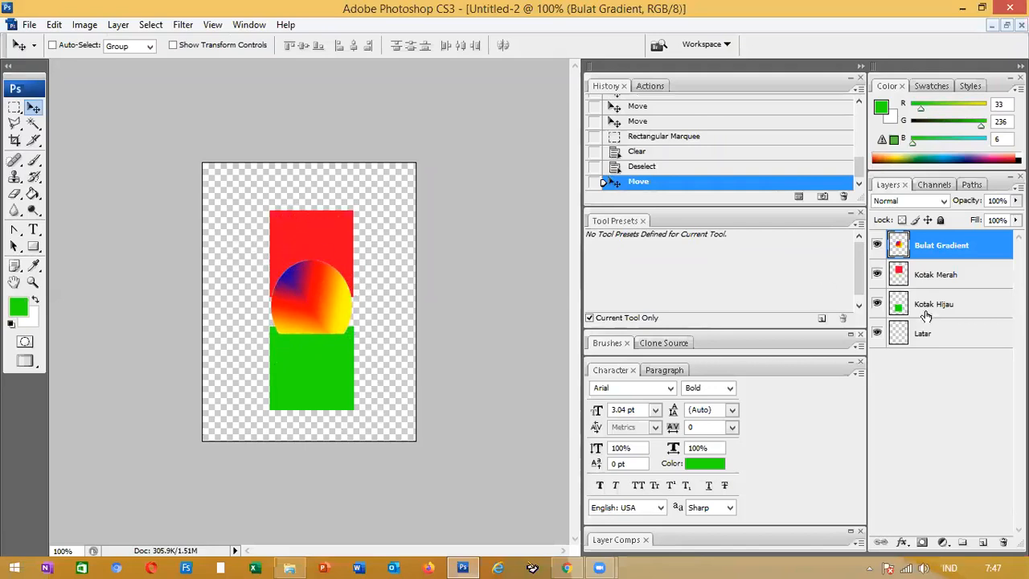
left_click(916, 277)
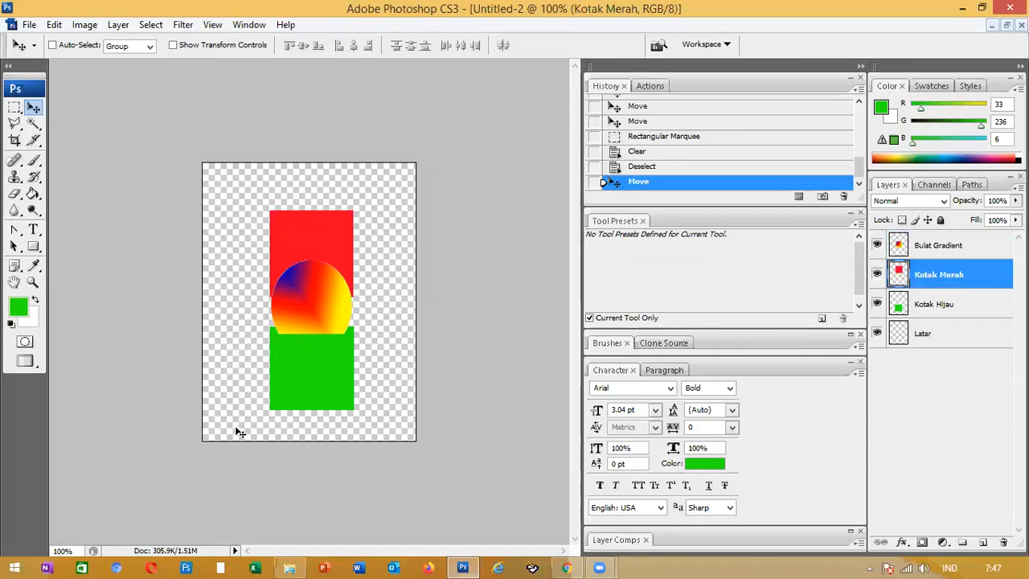
Select a triangular area across the upper half of the gradient ellipse with the Polygonal Lasso Tool
left_click(14, 125)
left_click(13, 109)
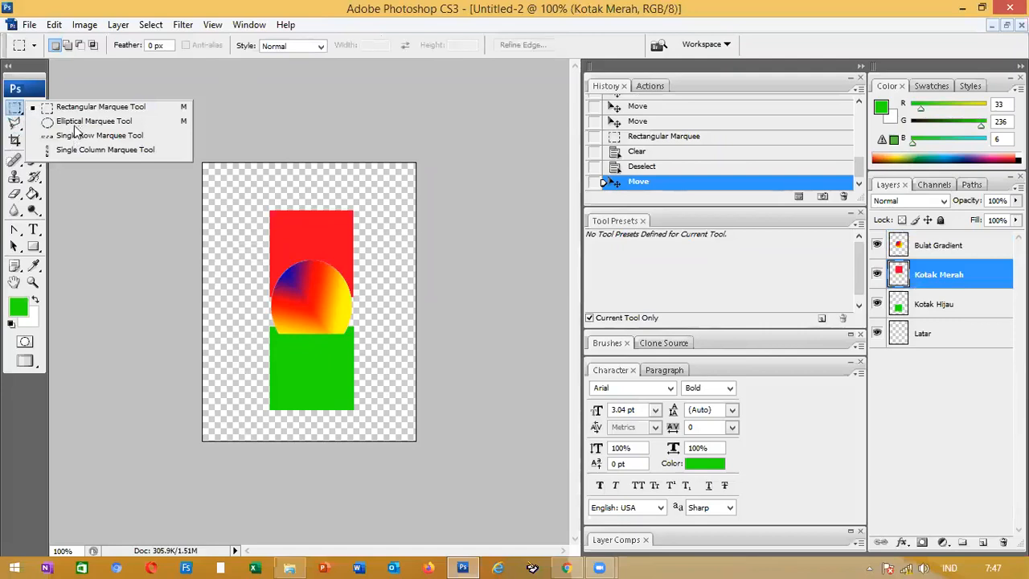
left_click(12, 124)
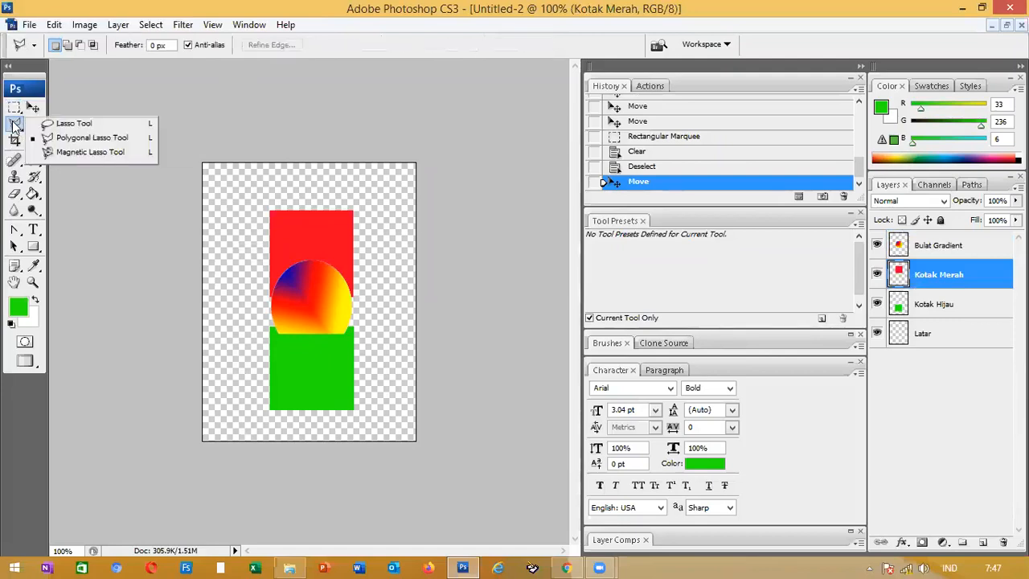
left_click(62, 145)
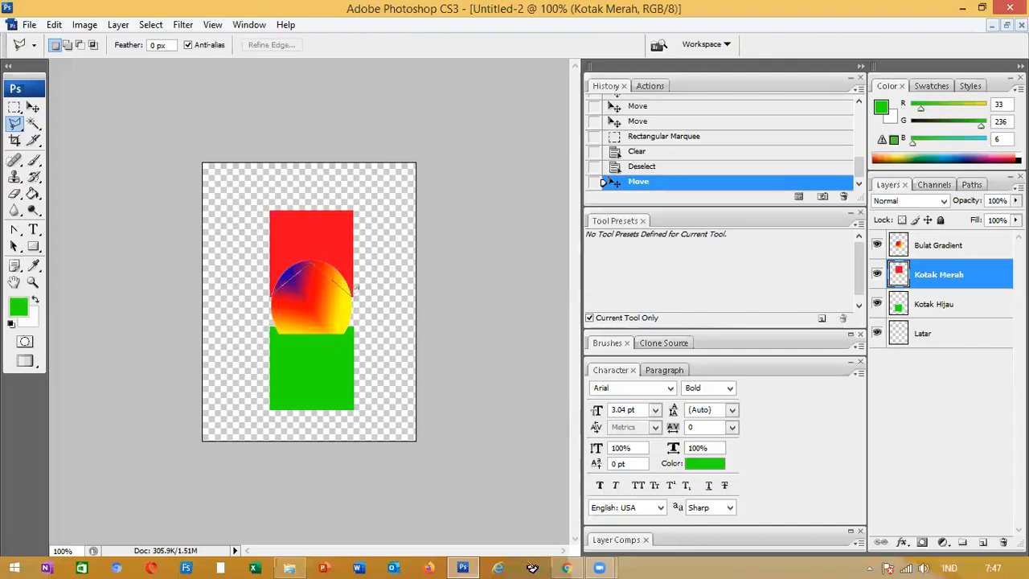
left_click(269, 291)
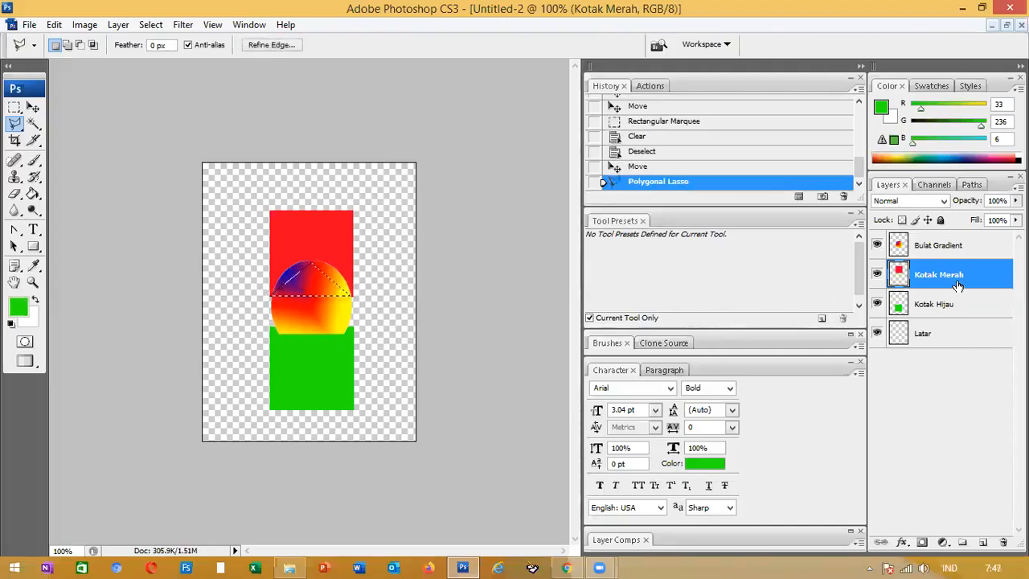
Delete the selected triangle from the Bulat Gradient layer, deselect, and move the cut ellipse slightly down over the gap between the boxes
left_click(952, 312)
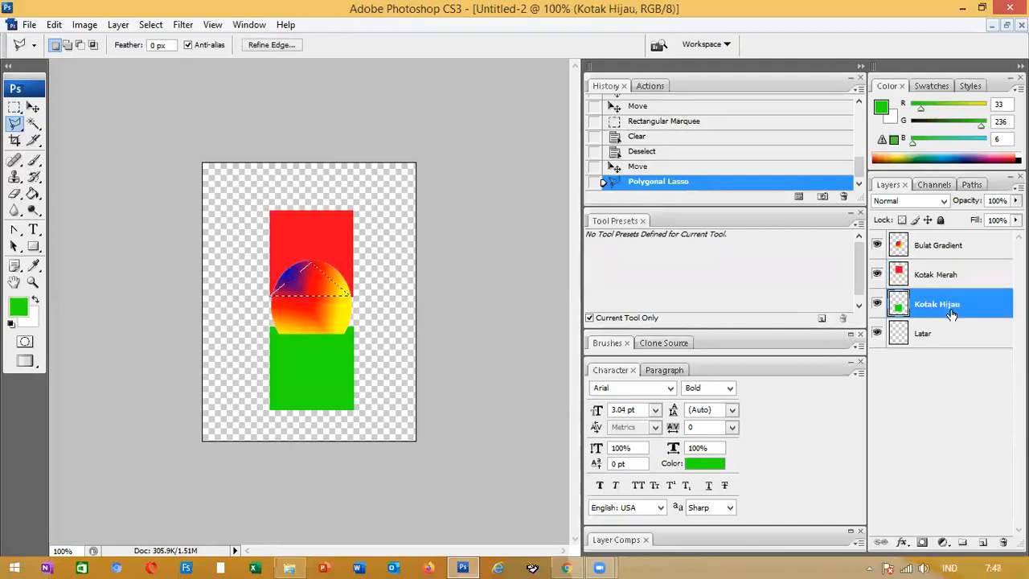
left_click(926, 243)
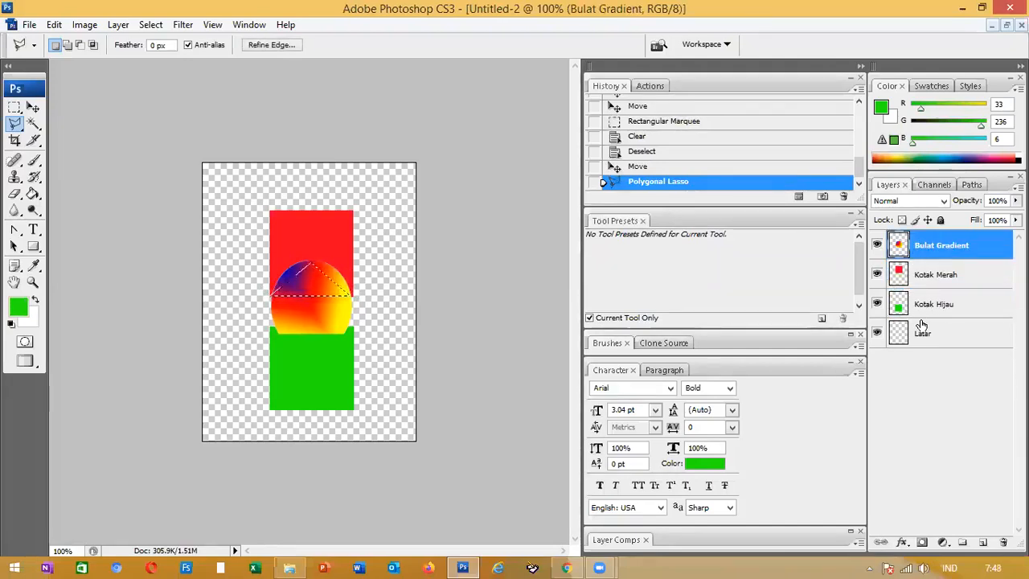
left_click(930, 275)
left_click(953, 249)
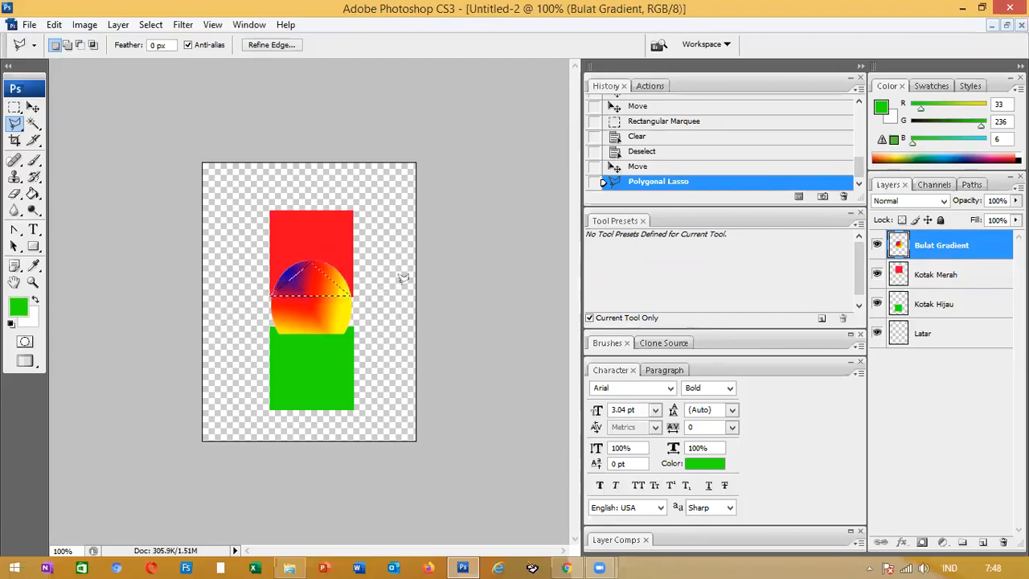
key("Delete")
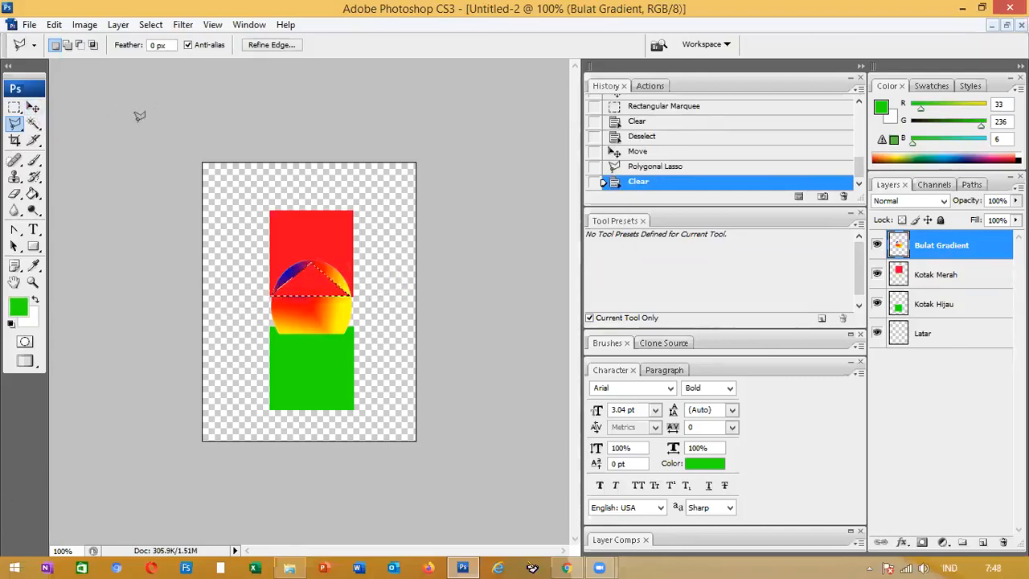
key("ctrl+d")
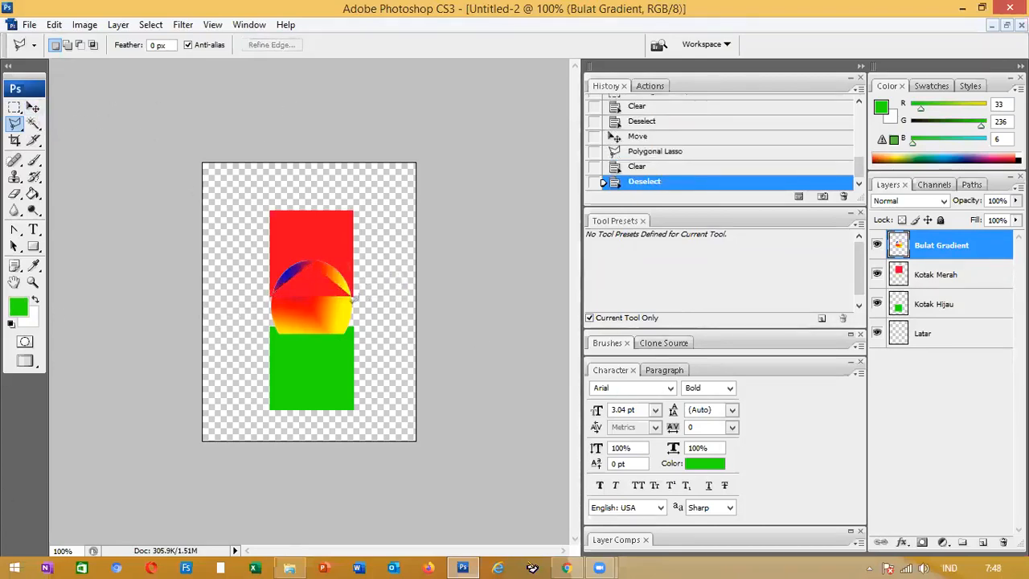
left_click(33, 107)
left_click_drag(325, 231, 329, 252)
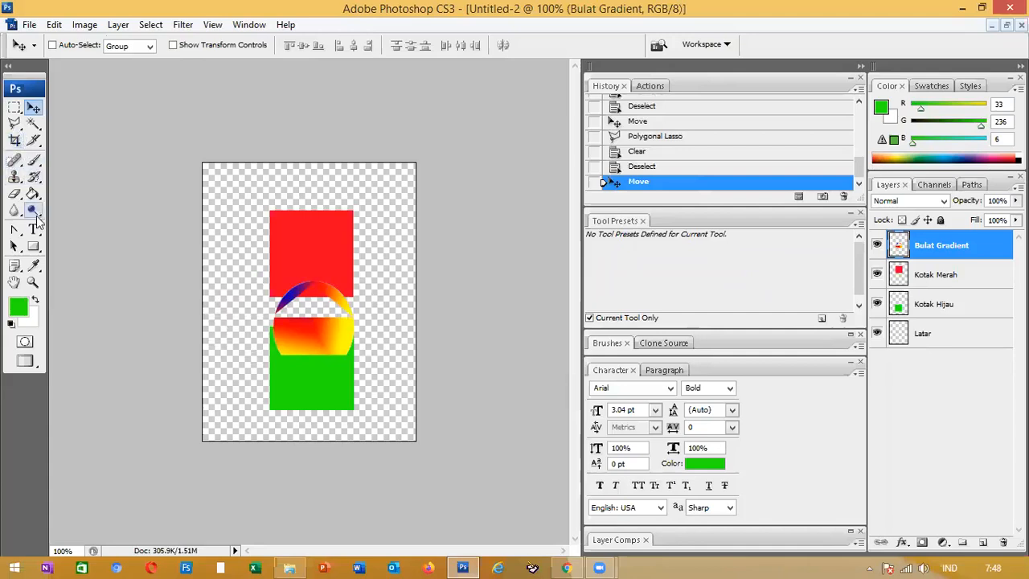
Crop the canvas to the outer edges of the red and green boxes, and make Kotak Merah the active layer
left_click(14, 140)
left_click_drag(269, 211, 352, 413)
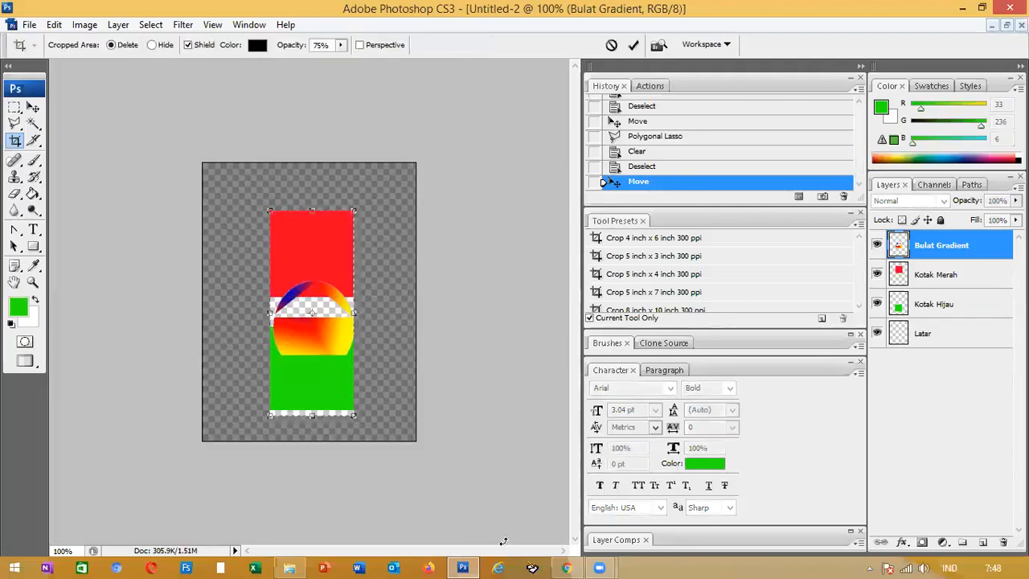
left_click_drag(312, 416, 312, 410)
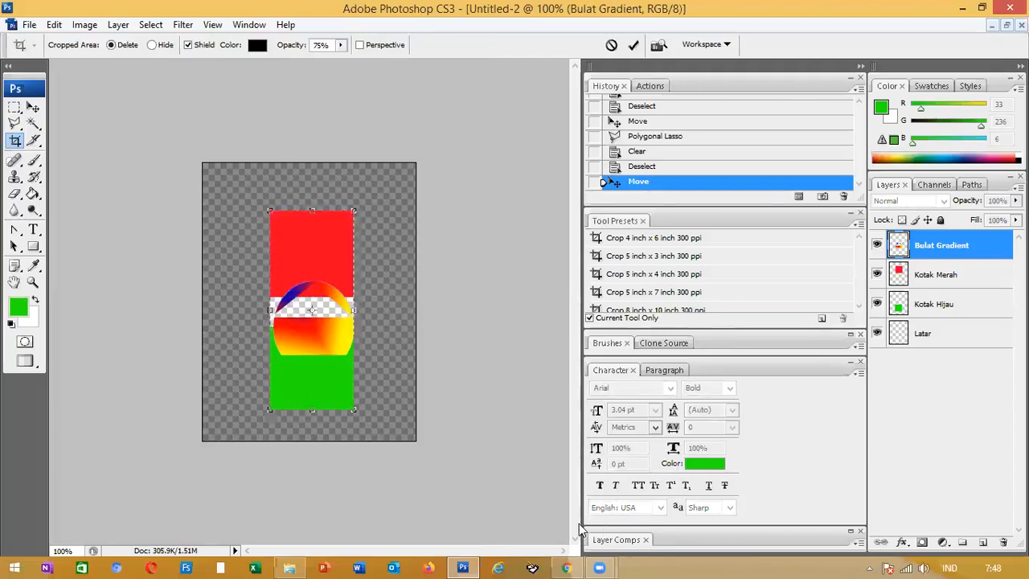
key("Return")
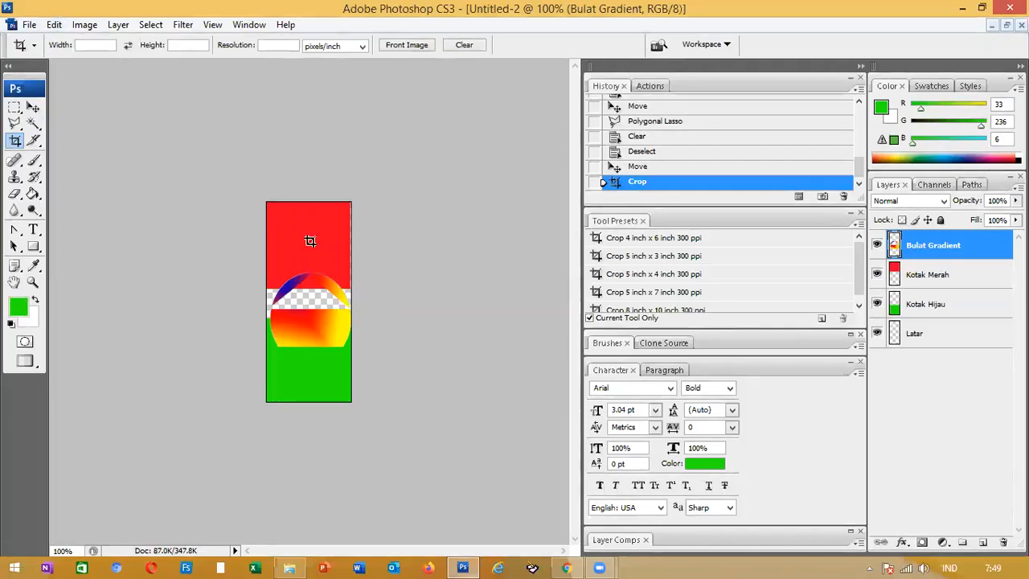
left_click(931, 278)
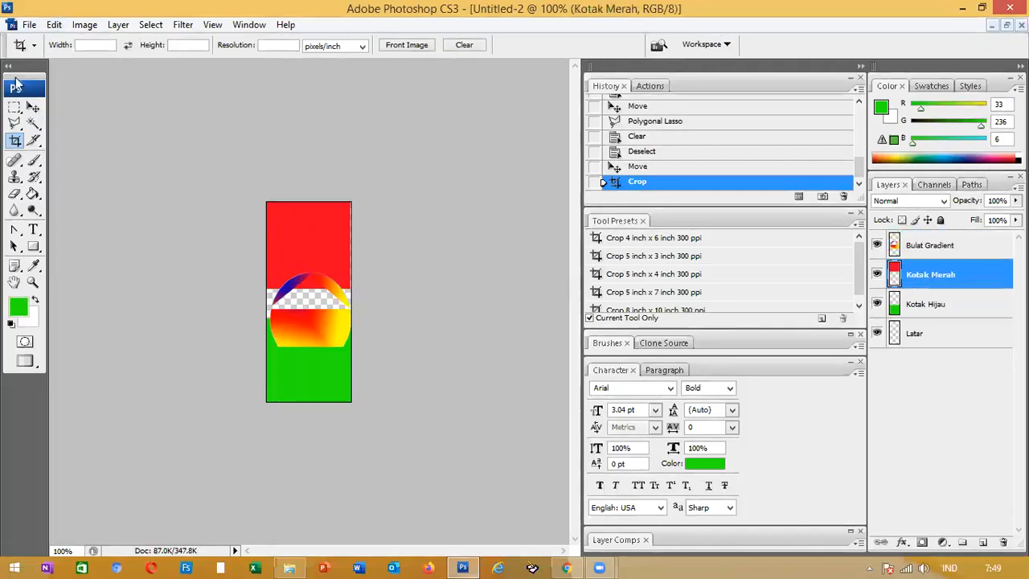
left_click(84, 24)
mouse_move(113, 62)
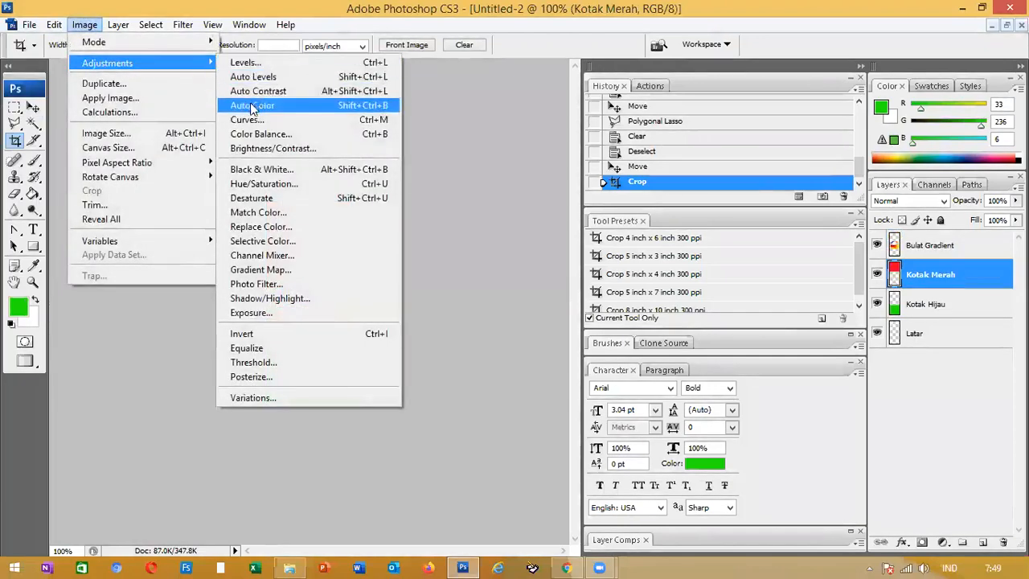
left_click(264, 120)
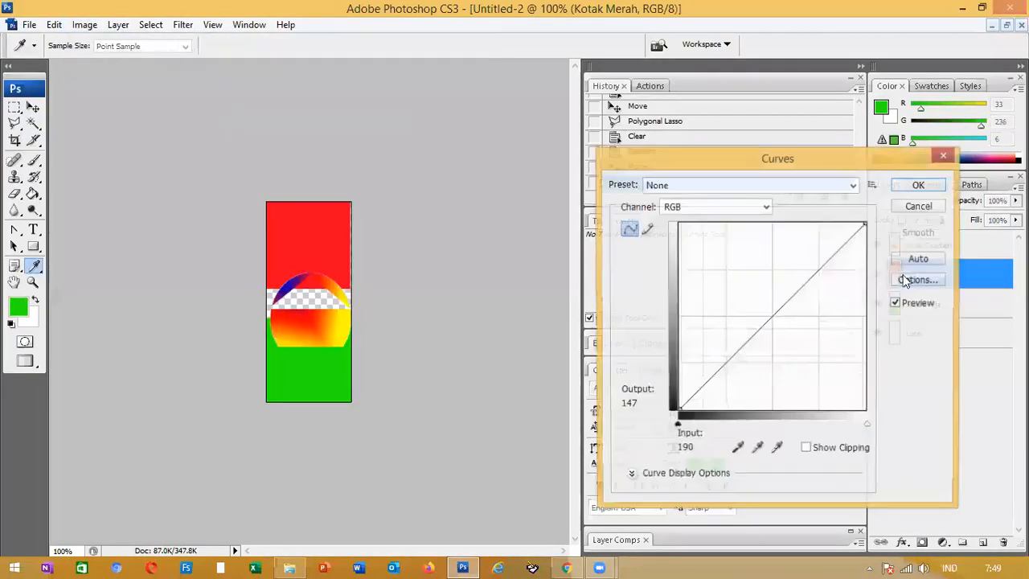
mouse_move(771, 316)
left_mouse_down()
mouse_move(695, 269)
mouse_move(836, 345)
mouse_move(816, 352)
mouse_move(816, 340)
mouse_move(829, 346)
mouse_move(771, 297)
left_mouse_up()
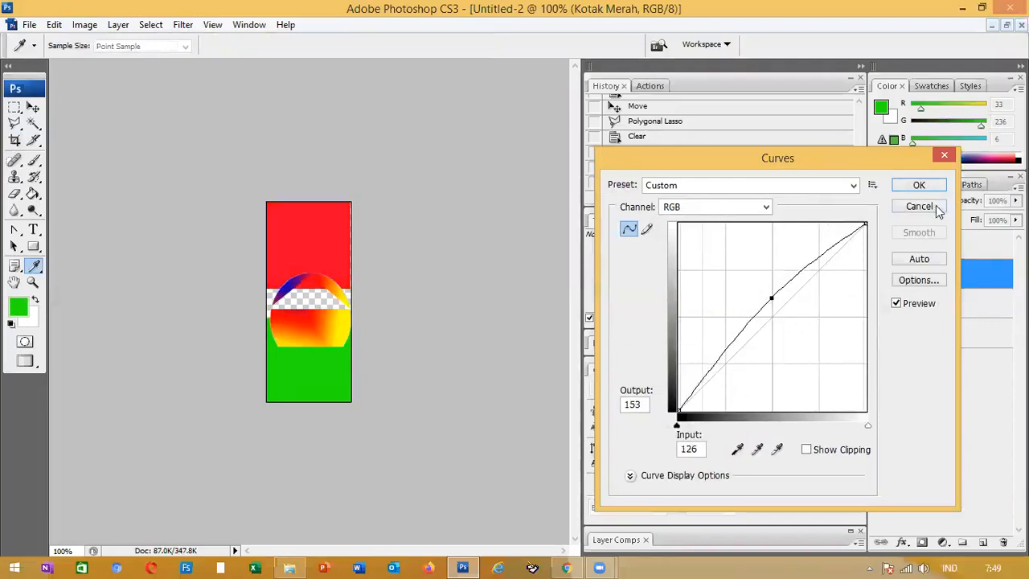
left_click(919, 185)
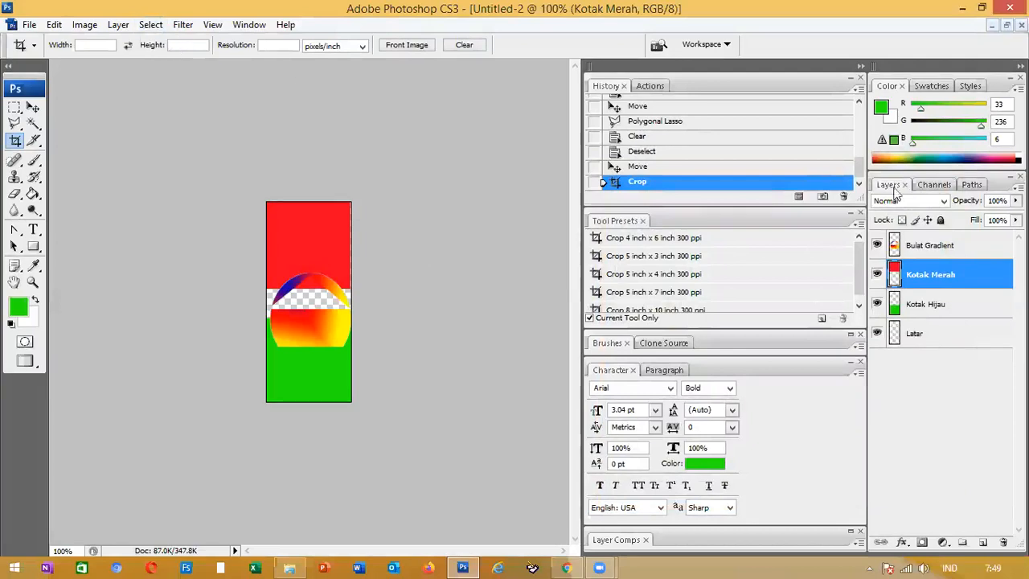
Apply the Stained Glass texture filter to Kotak Merah with cell size 10, border thickness 4 and light intensity 3
left_click(182, 24)
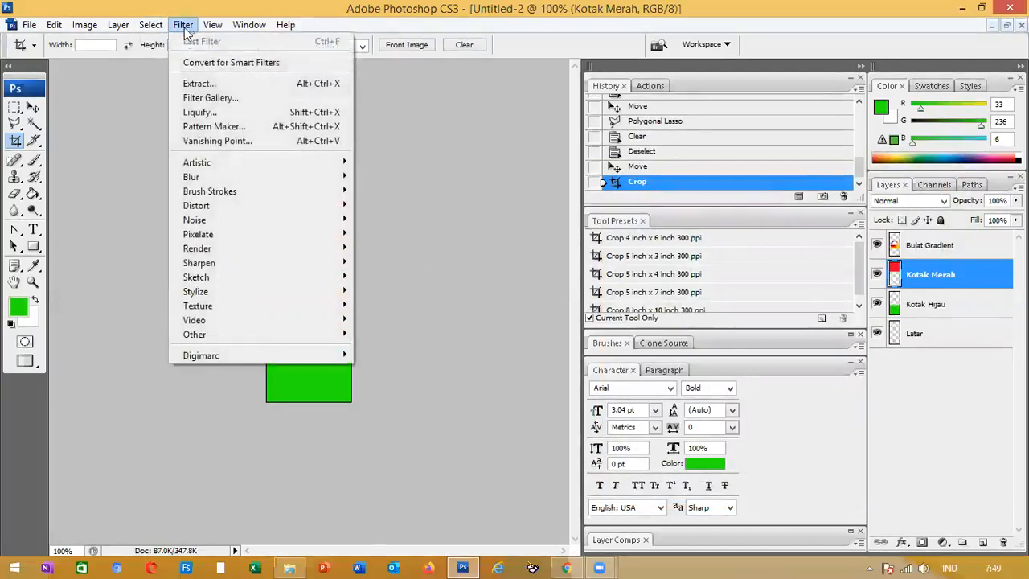
mouse_move(201, 169)
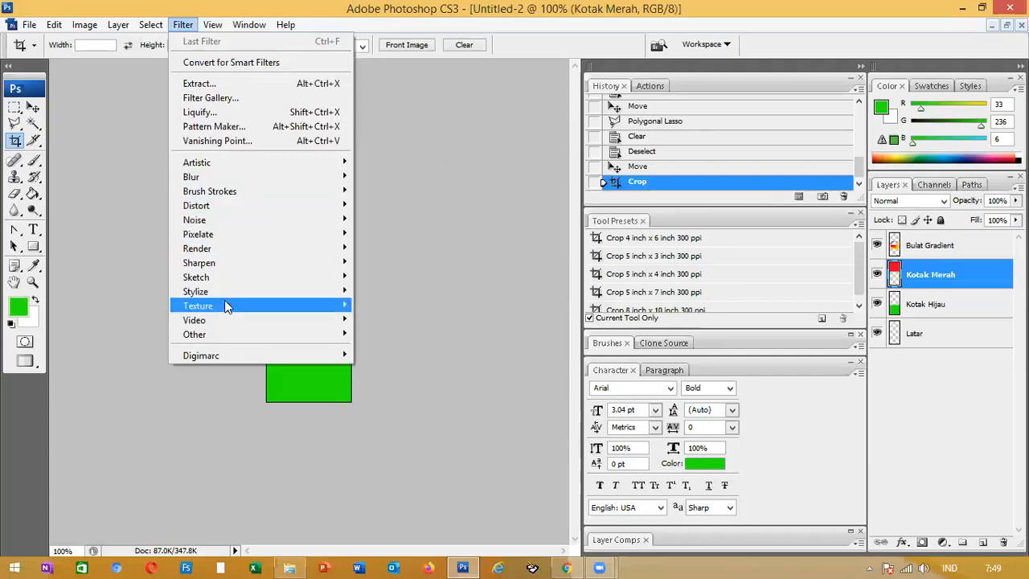
mouse_move(224, 302)
left_click(378, 319)
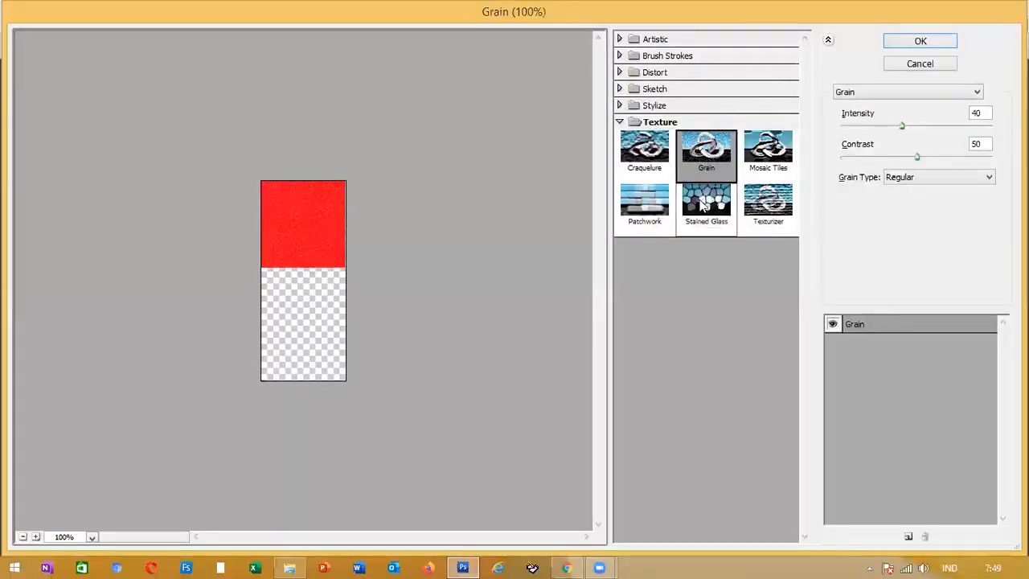
left_click(705, 201)
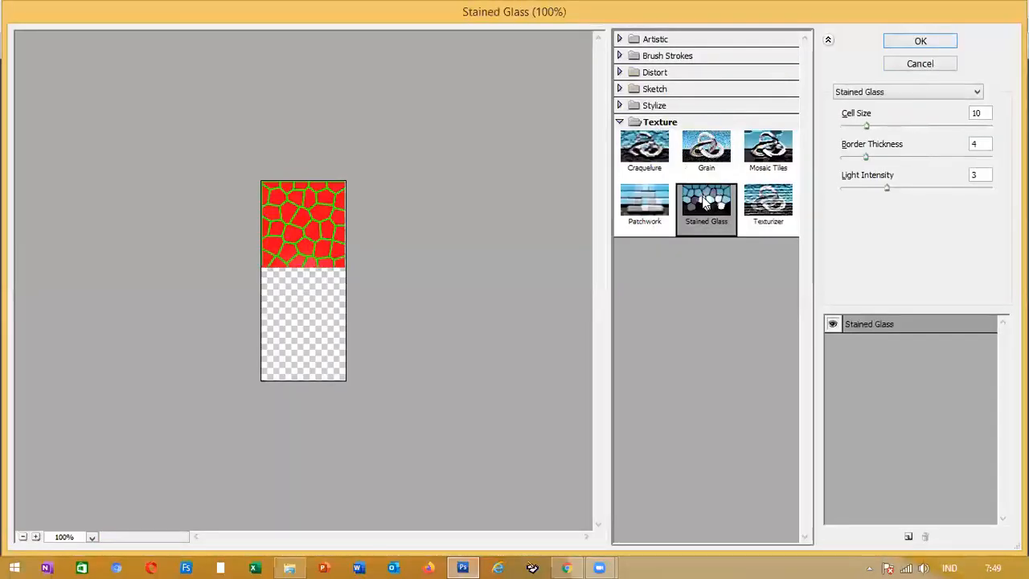
left_click(644, 151)
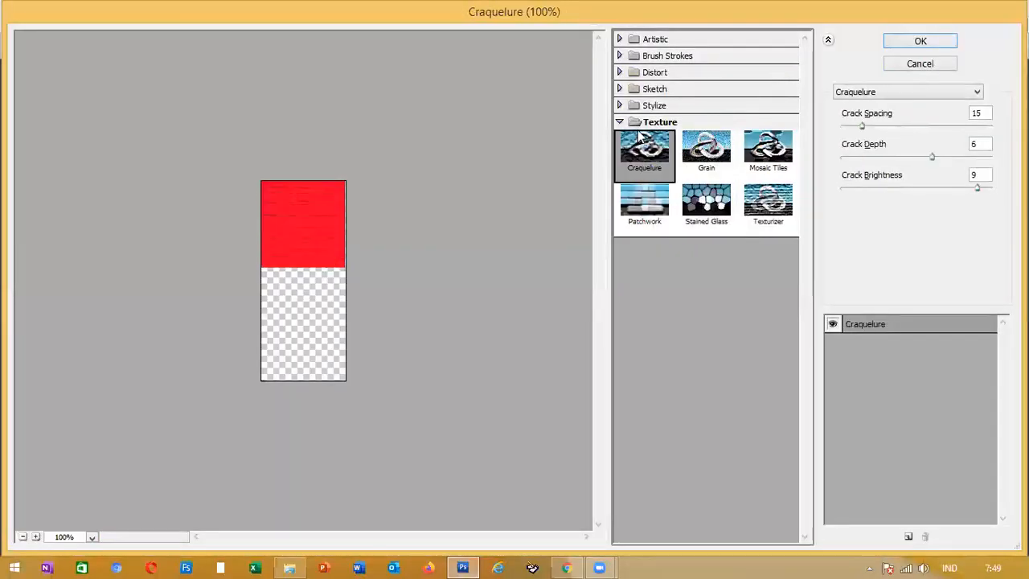
left_click(755, 201)
left_click(702, 203)
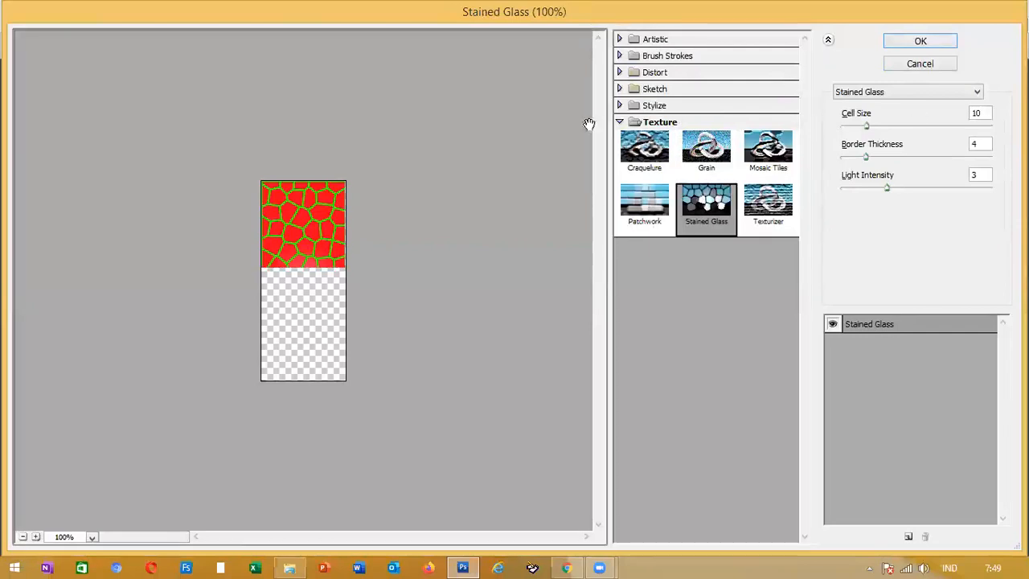
left_click(920, 41)
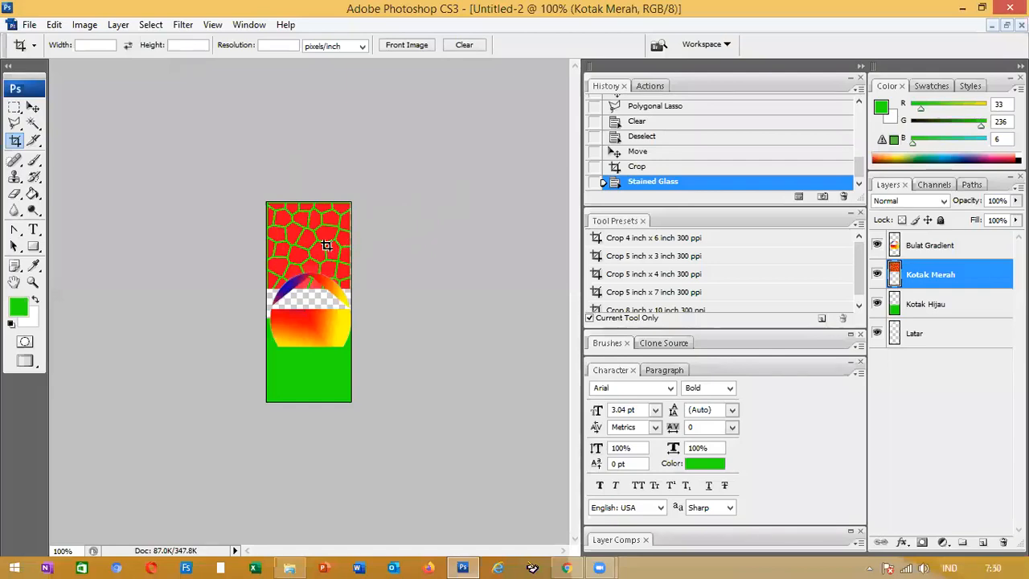
Set the foreground color to near-black and fill the Latar layer with it using the Paint Bucket Tool
left_click(907, 336)
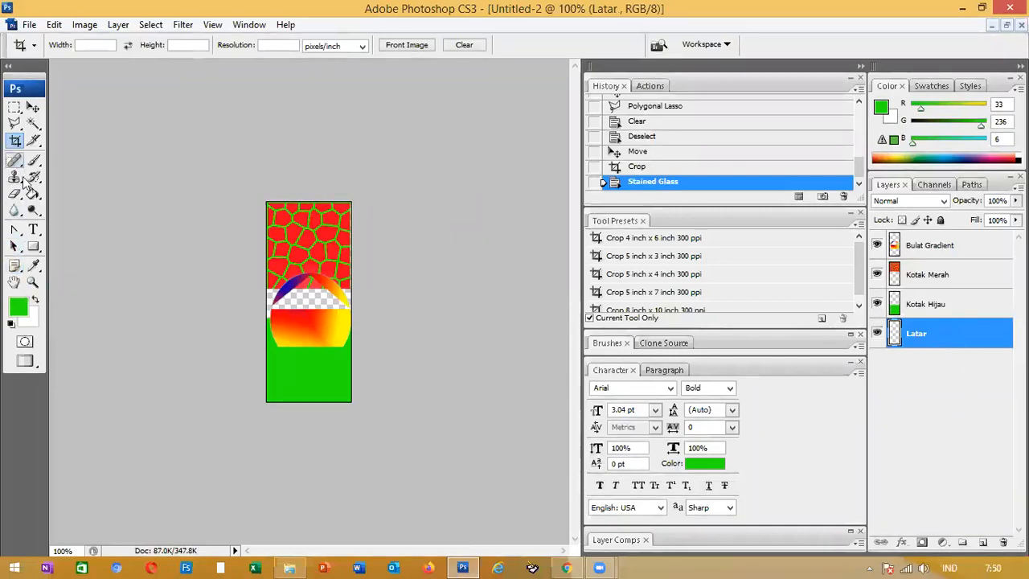
left_click(24, 303)
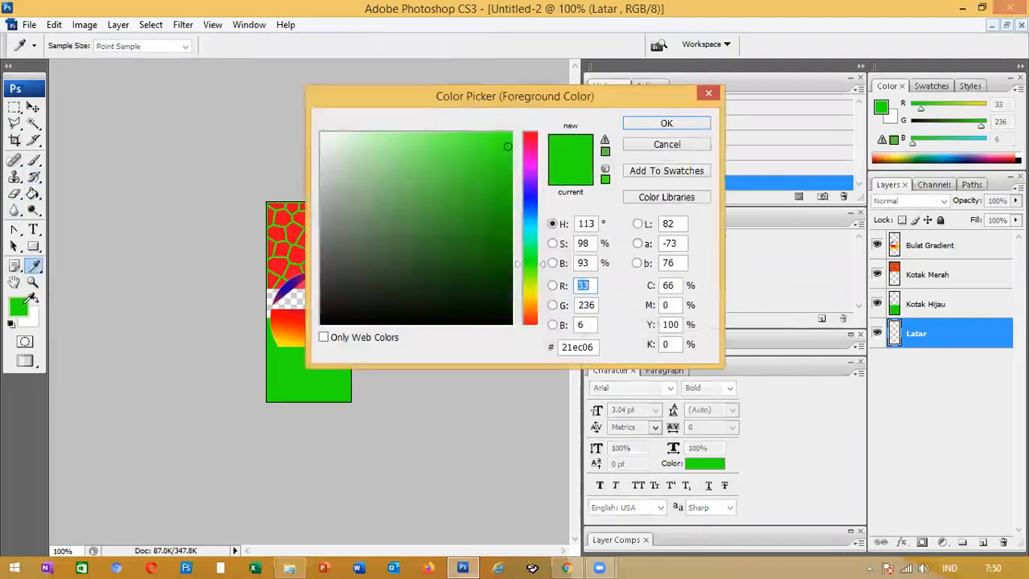
left_click(509, 319)
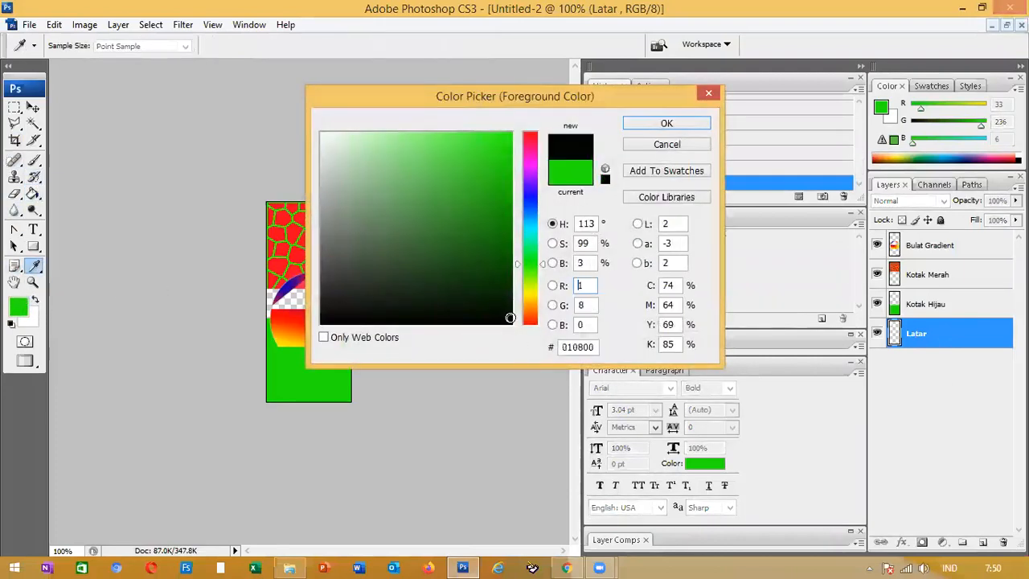
left_click(687, 123)
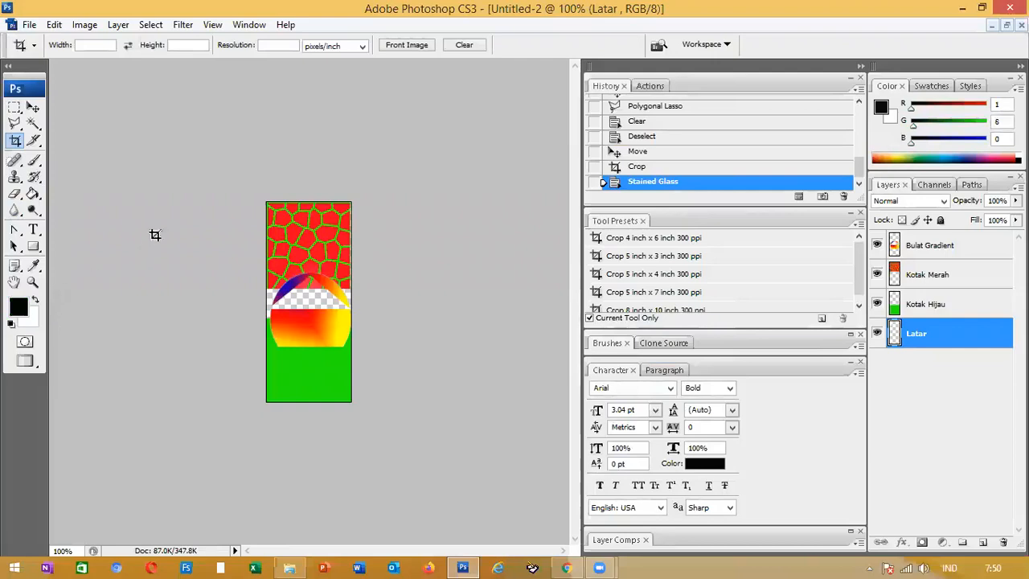
left_click_drag(33, 193, 70, 203)
left_click(322, 321)
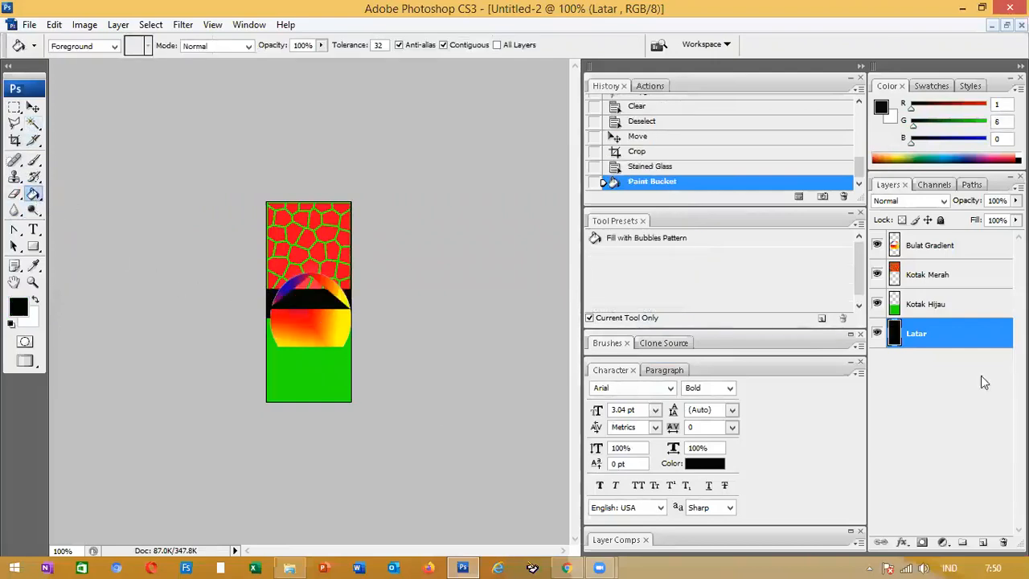
Go through the layers in the stack above Latar, ending with Kotak Merah as the active layer
double_click(916, 336)
key("alt+bracketright")
key("alt+bracketright")
key("alt+bracketright")
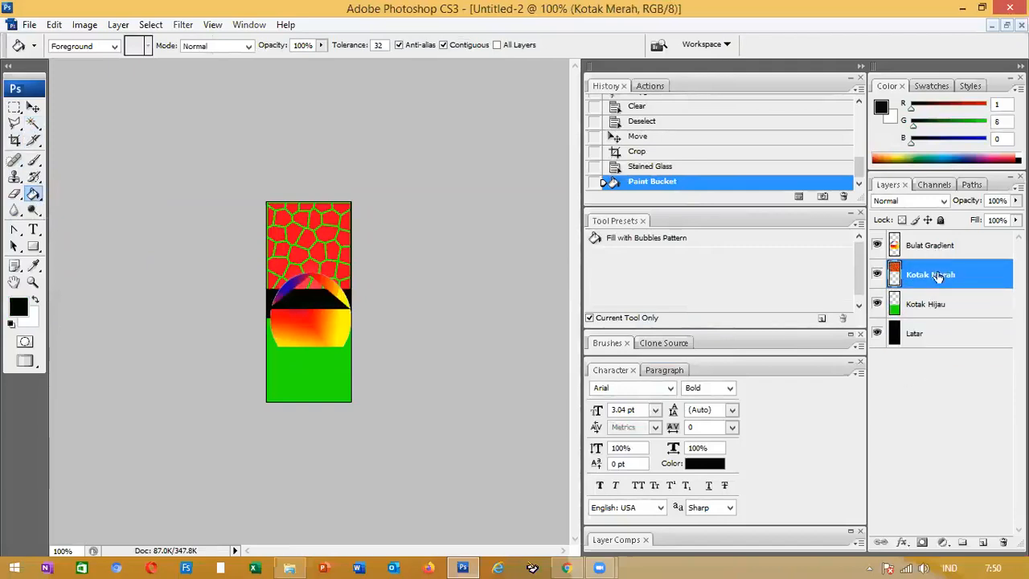
key("alt+bracketleft")
key("alt+bracketleft")
key("alt+bracketleft")
left_click(930, 281)
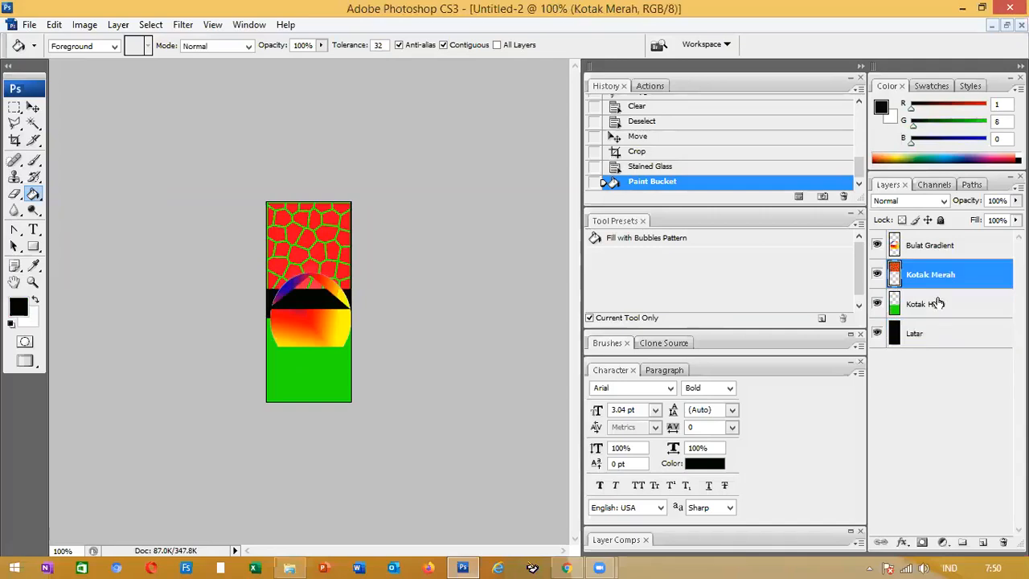